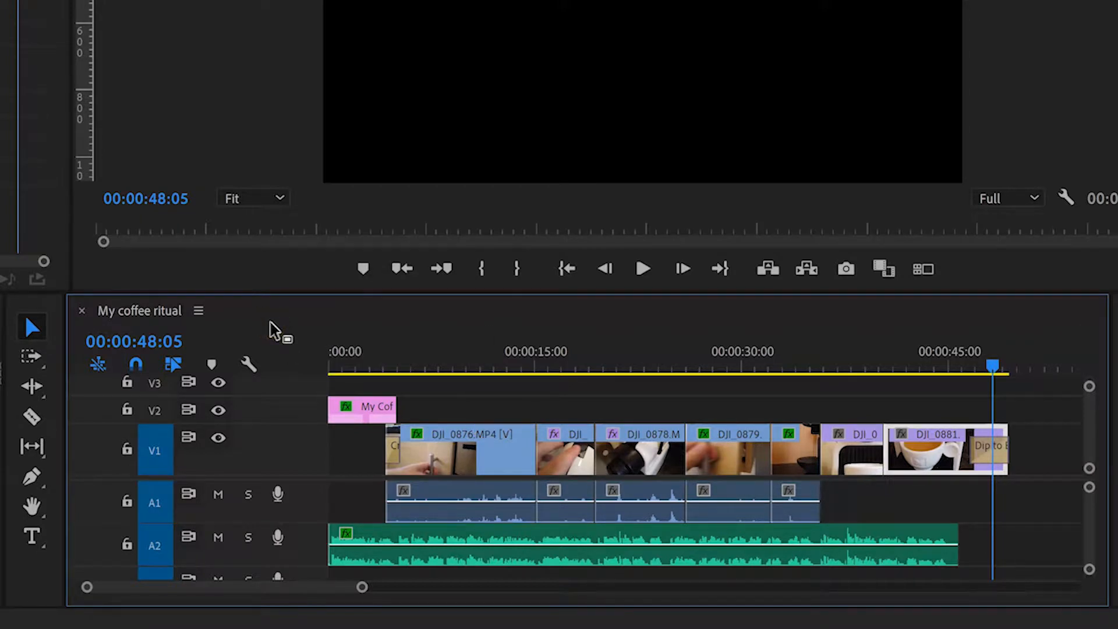
# - Zoom in on the timeline, go to the beginning of the sequence, and fit the whole sequence in view again
pyautogui.click(299, 323)
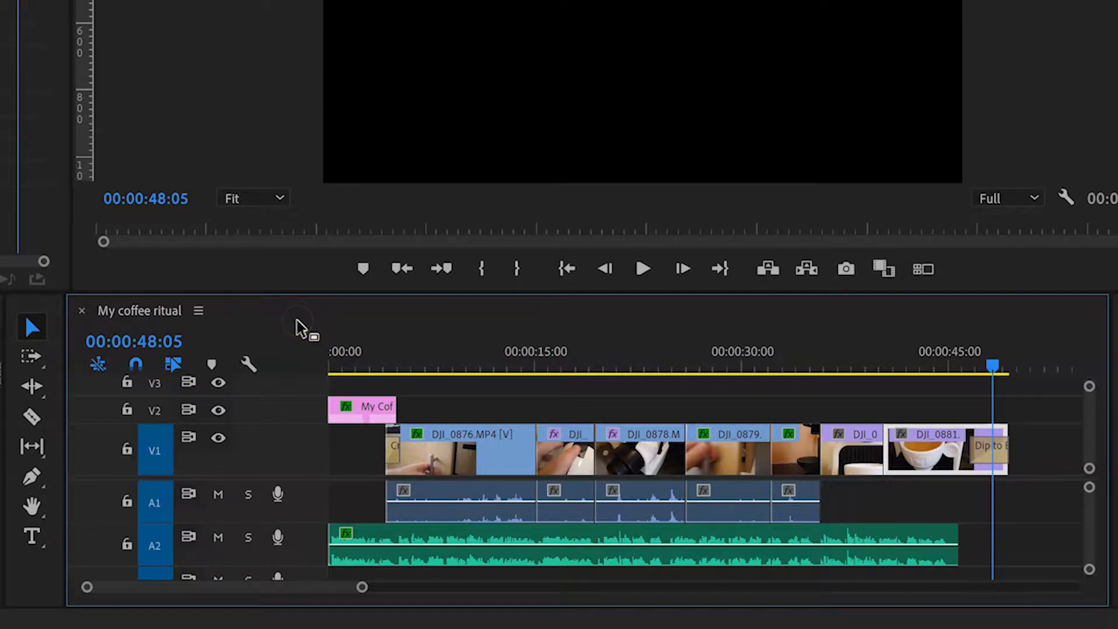
pyautogui.press('=')
pyautogui.press('=')
pyautogui.press('=')
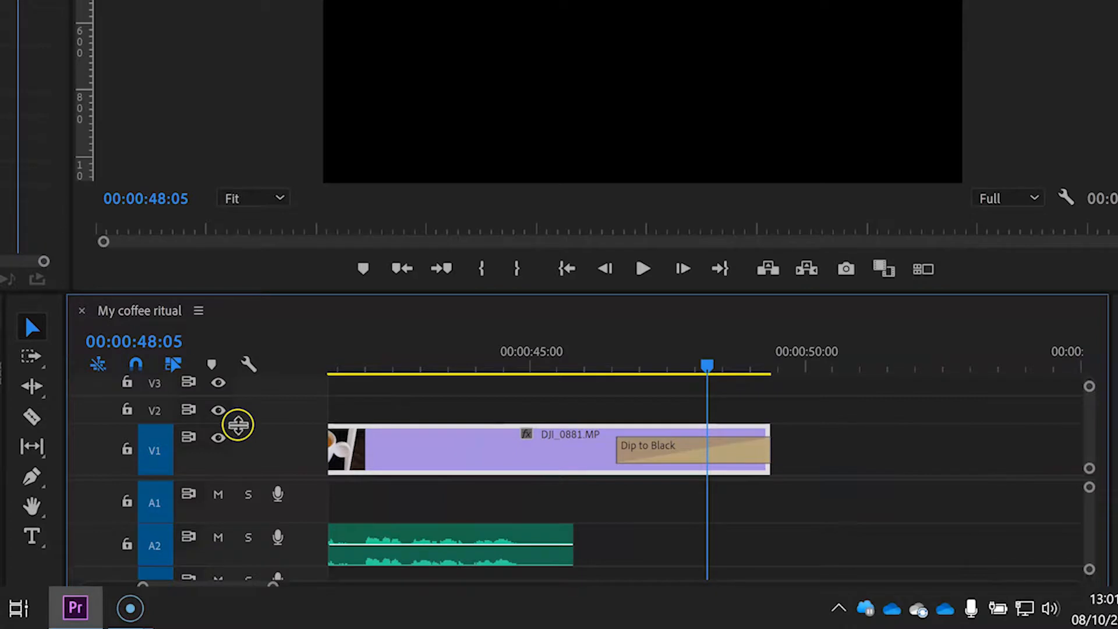
pyautogui.moveTo(224, 594); pyautogui.dragTo(137, 604)
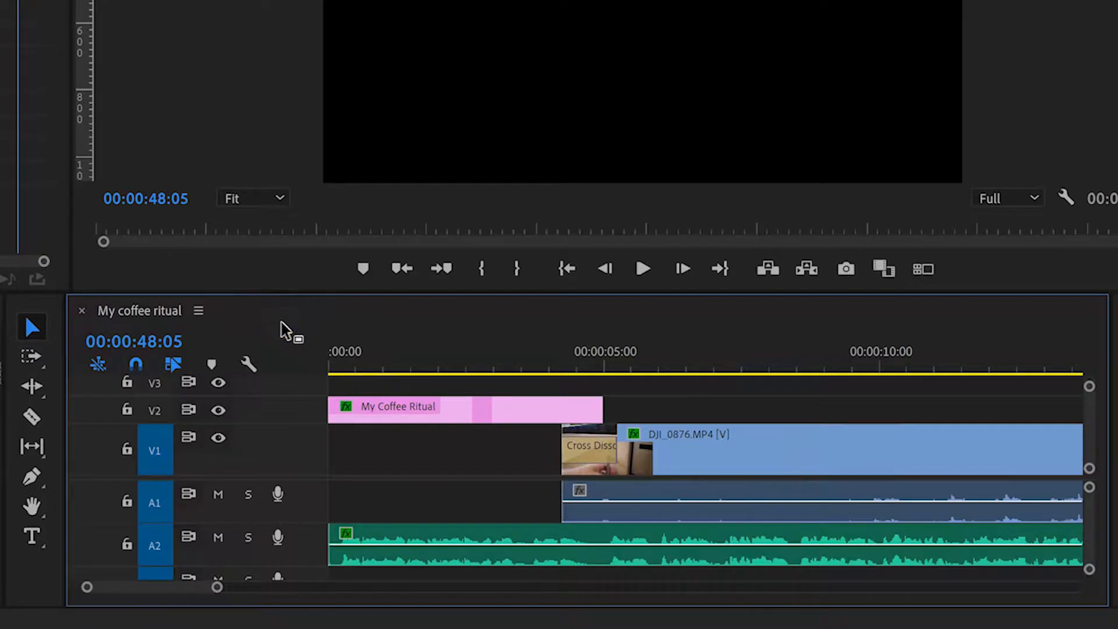
pyautogui.press('\\')
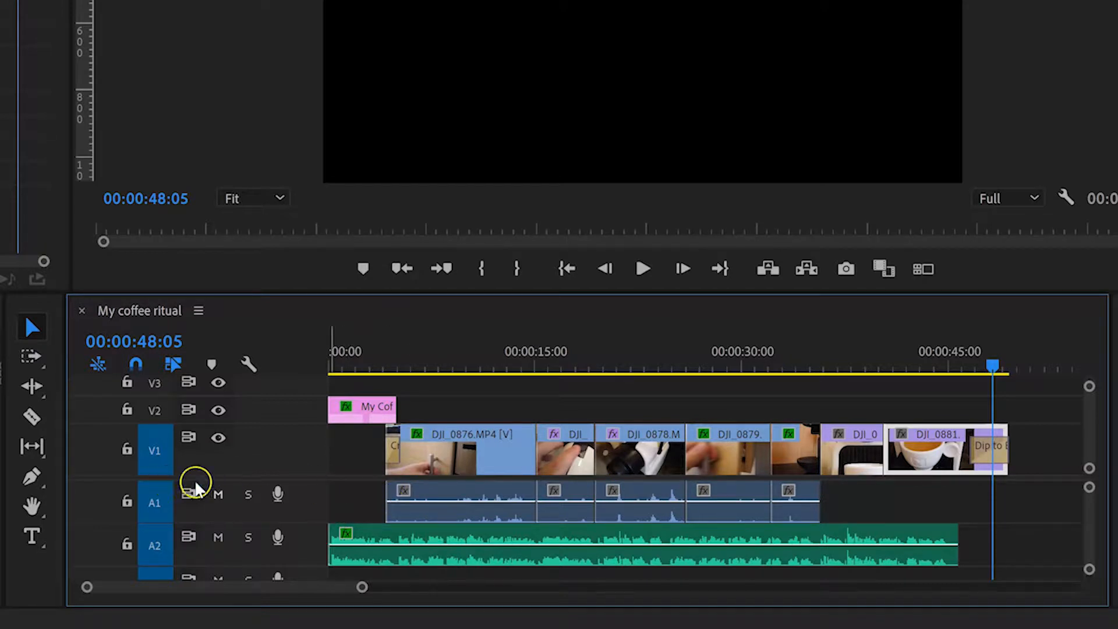
pyautogui.scroll(-2, 270, 492)
pyautogui.scroll(2, 269, 492)
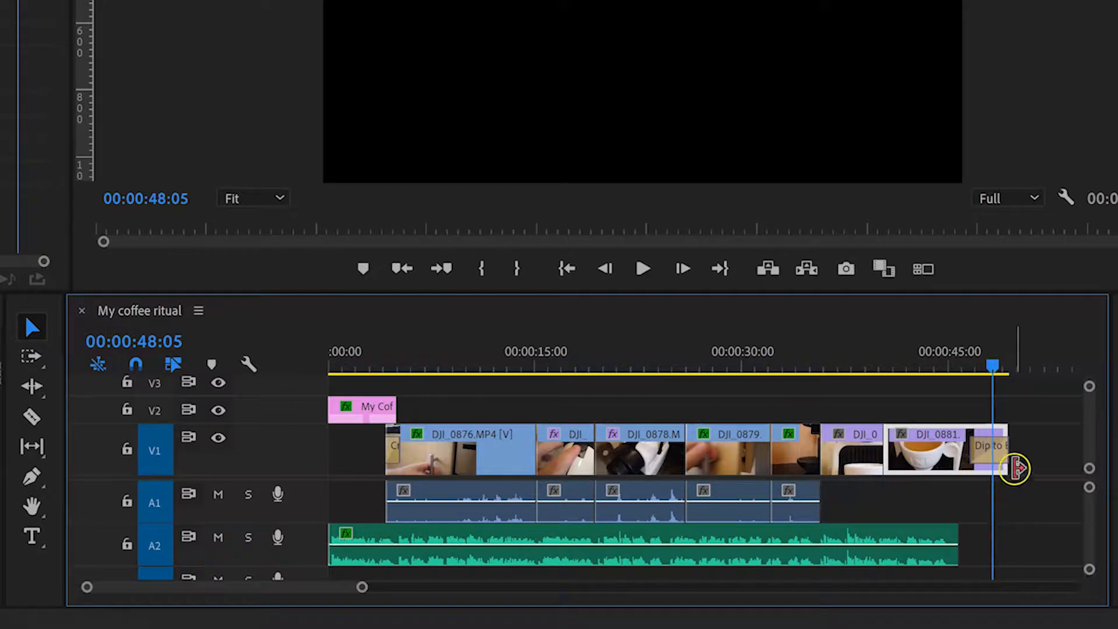
pyautogui.click(984, 457)
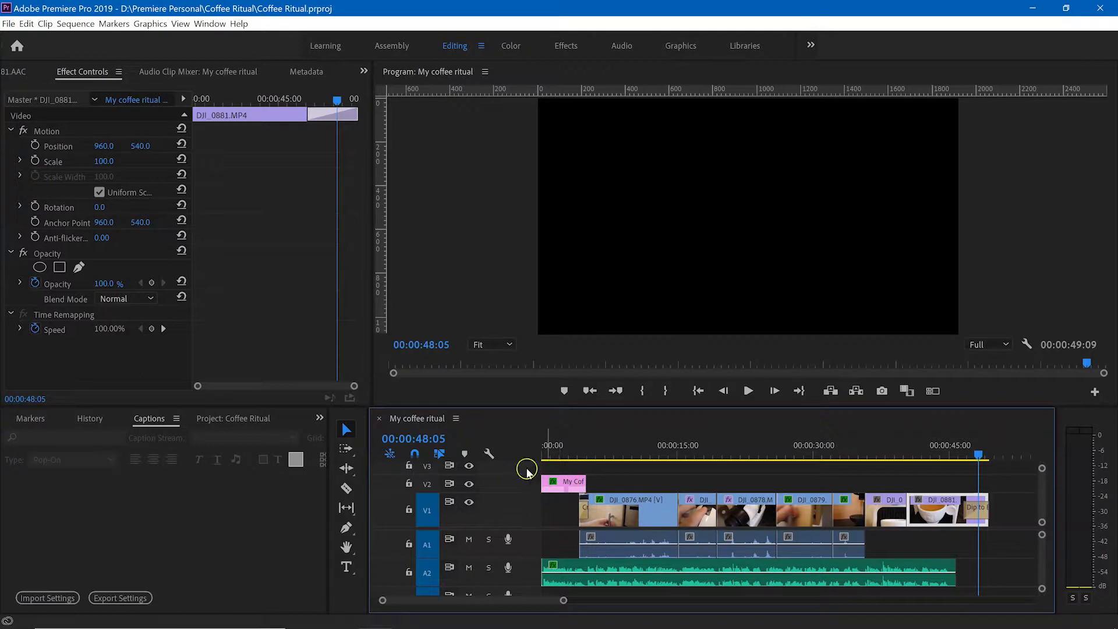
# - Play the DJI_0876 clip from 00:00:10:07 and stop the playback after a short stretch
pyautogui.click(652, 448)
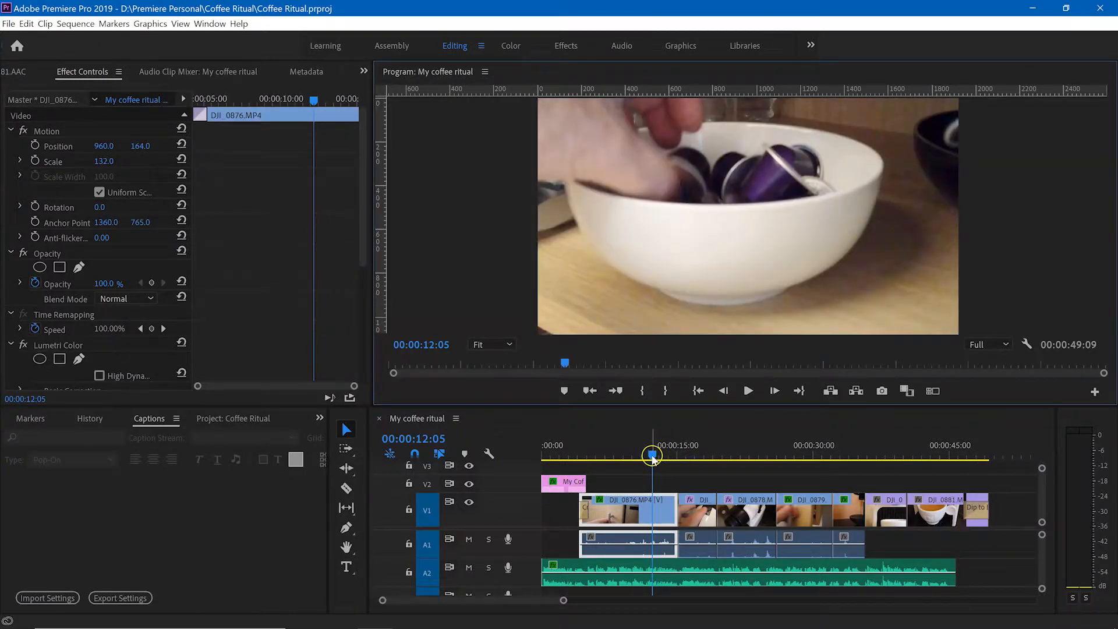
pyautogui.moveTo(652, 458)
pyautogui.mouseDown()
pyautogui.moveTo(673, 454)
pyautogui.moveTo(633, 456)
pyautogui.mouseUp()
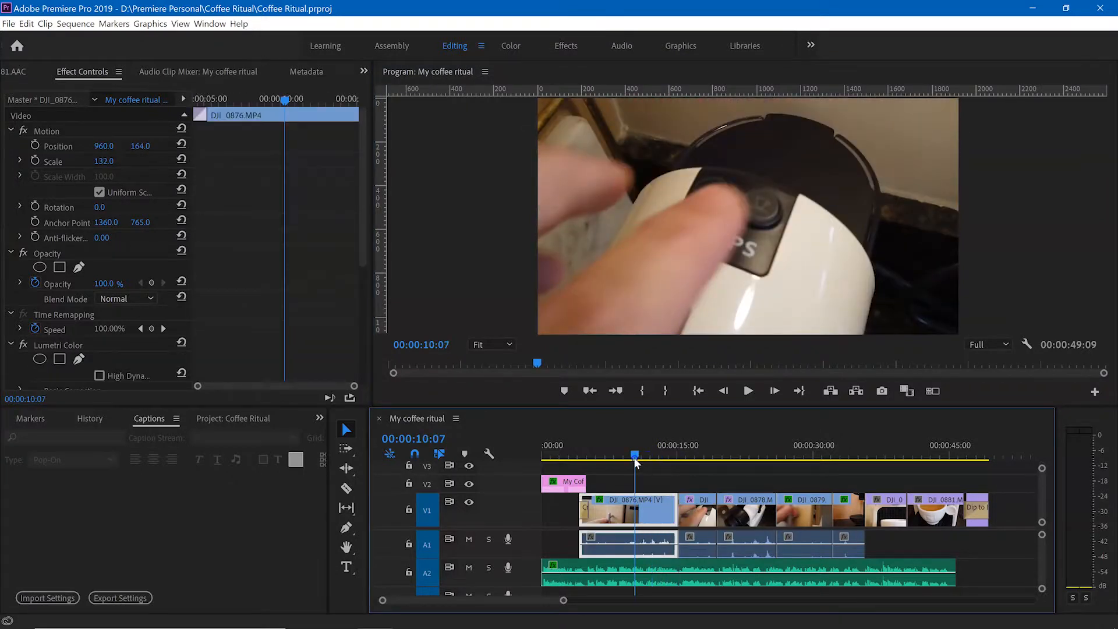
pyautogui.click(747, 391)
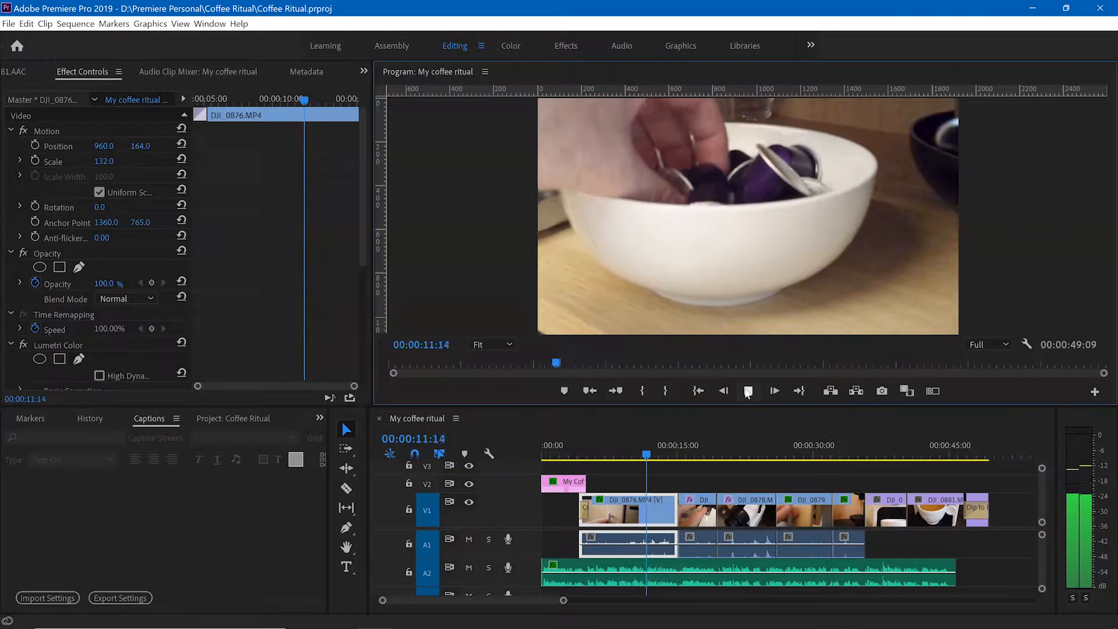
pyautogui.click(748, 390)
# - Try moving the coffee-pouring clip to the end of track V1 and undo the move
pyautogui.moveTo(657, 458); pyautogui.dragTo(996, 506)
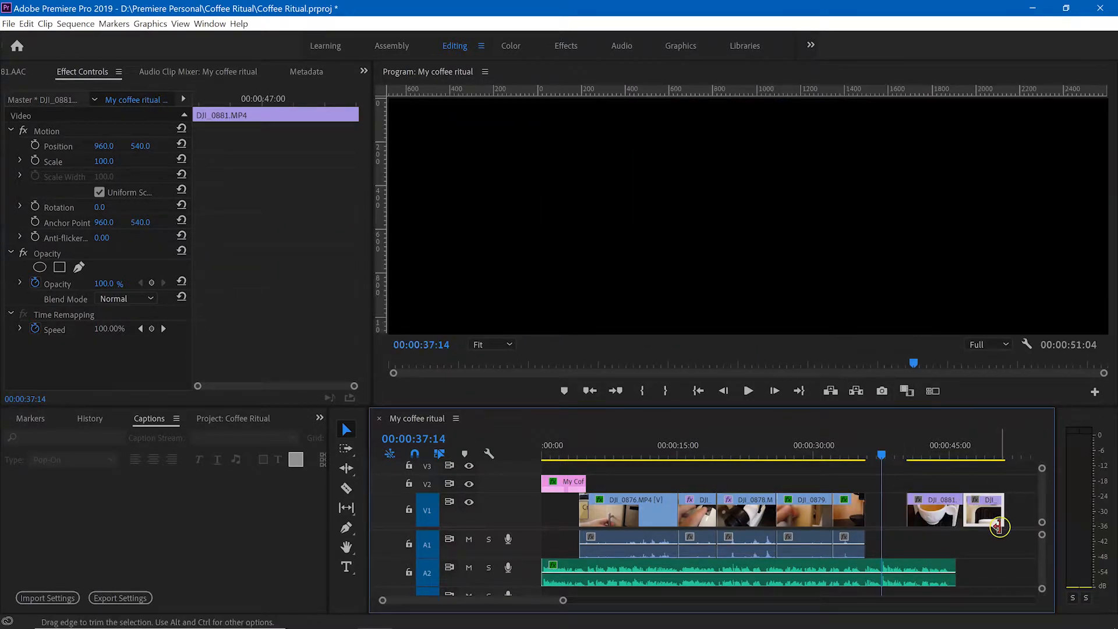
pyautogui.hotkey('ctrl', 'z')
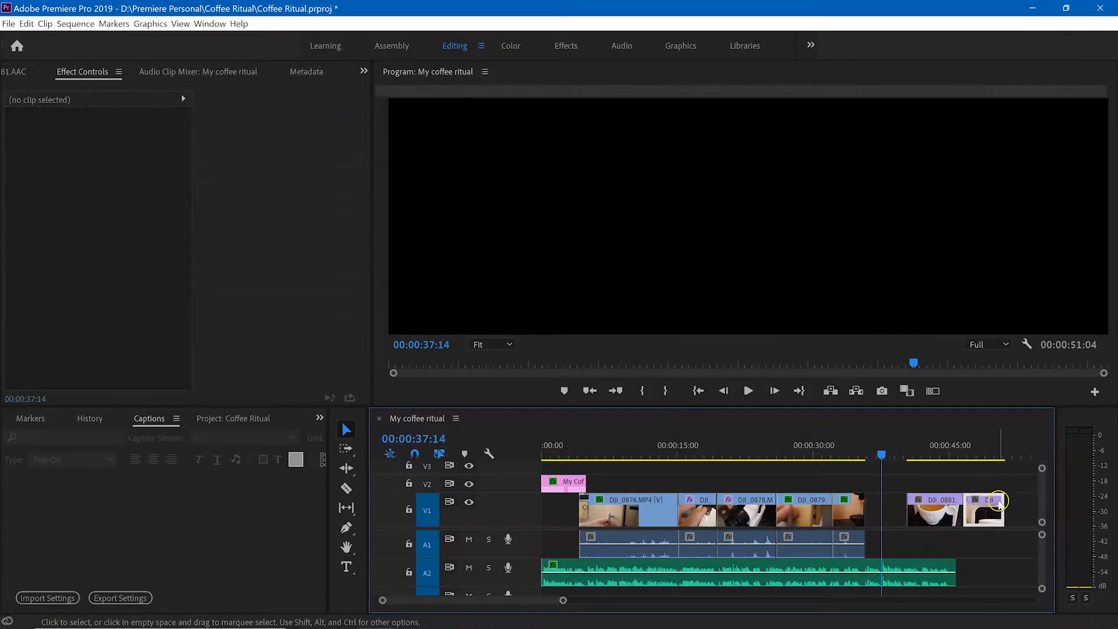
pyautogui.moveTo(890, 506)
pyautogui.mouseDown()
pyautogui.moveTo(890, 487)
pyautogui.moveTo(890, 502)
pyautogui.mouseUp()
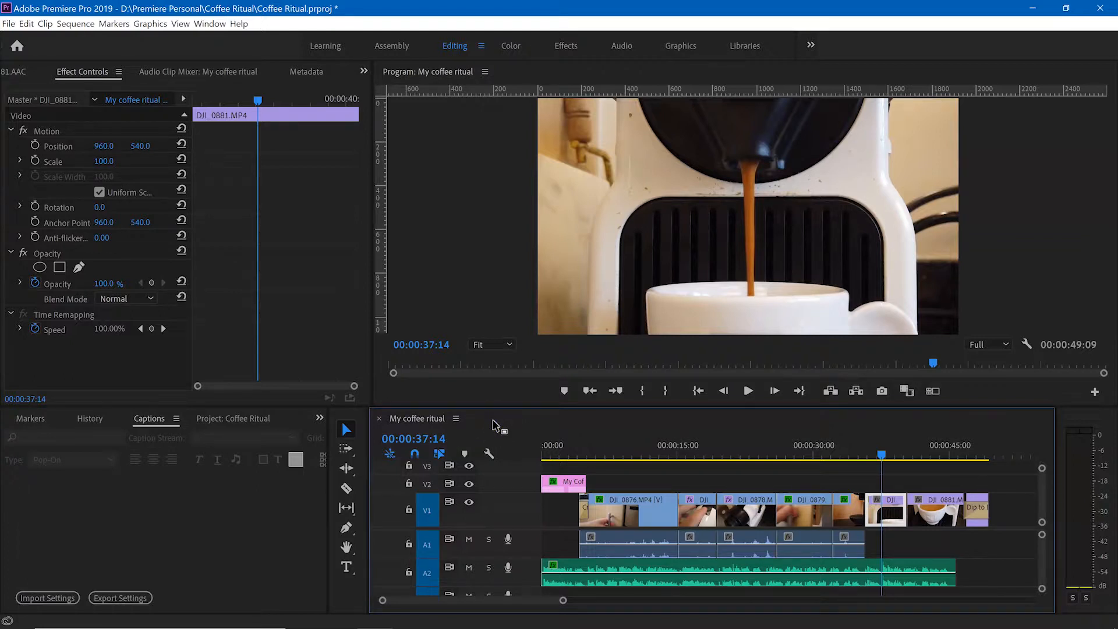
# - Inspect the cut before the coffee-pouring clip at a close timeline zoom, and fit the whole sequence in view again
pyautogui.press('=')
pyautogui.press('=')
pyautogui.press('=')
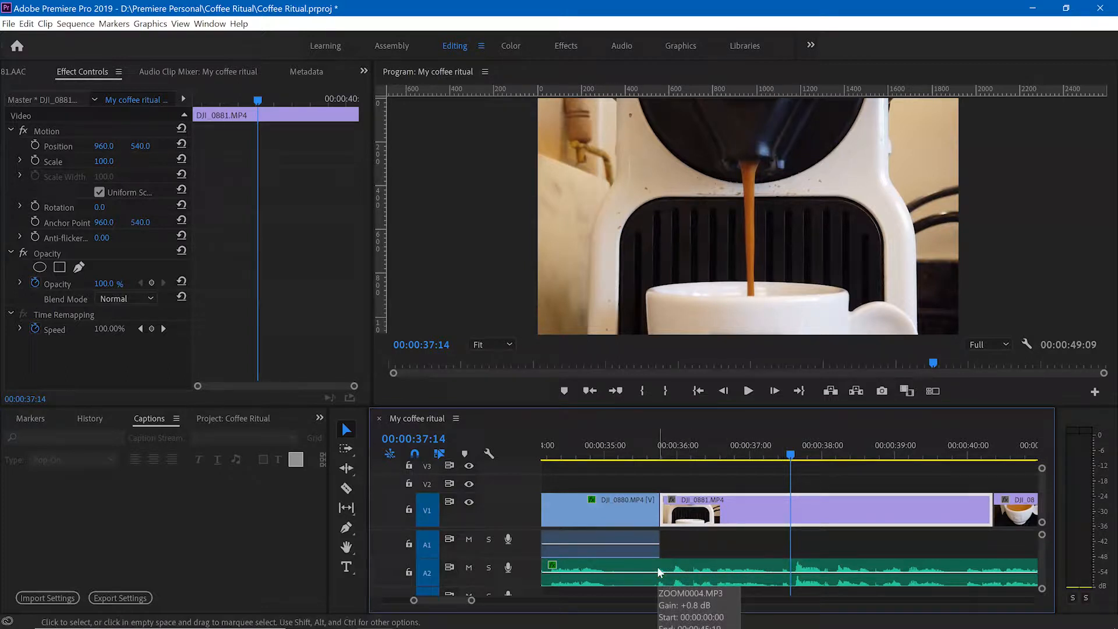
pyautogui.click(638, 568)
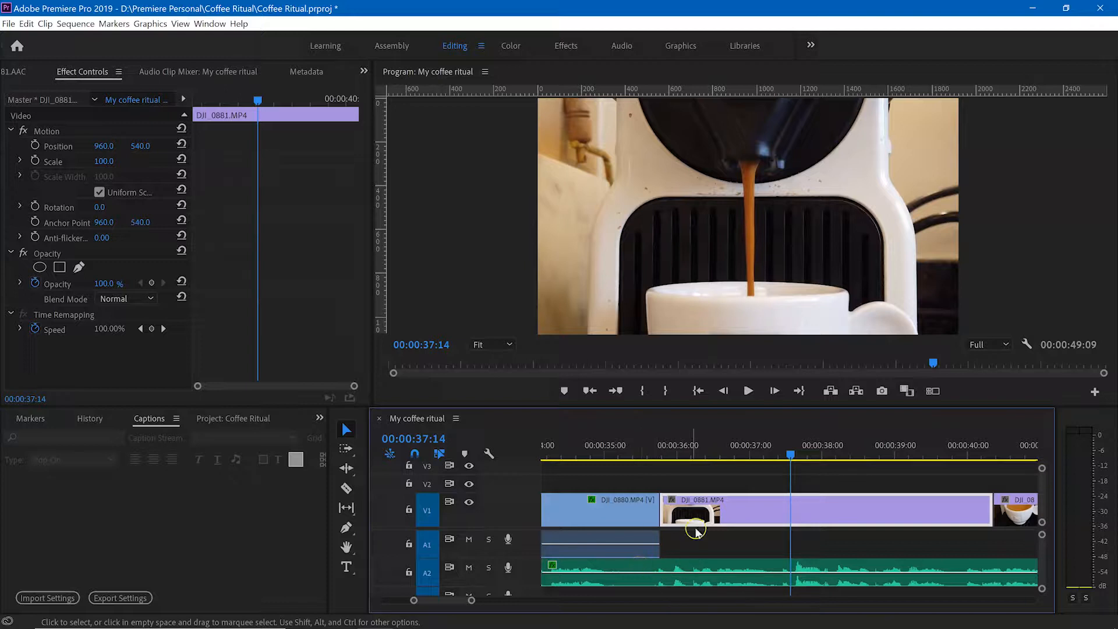
pyautogui.click(661, 504)
pyautogui.moveTo(662, 505)
pyautogui.mouseDown()
pyautogui.moveTo(640, 506)
pyautogui.moveTo(658, 507)
pyautogui.mouseUp()
pyautogui.click(697, 544)
pyautogui.press('-')
pyautogui.press('-')
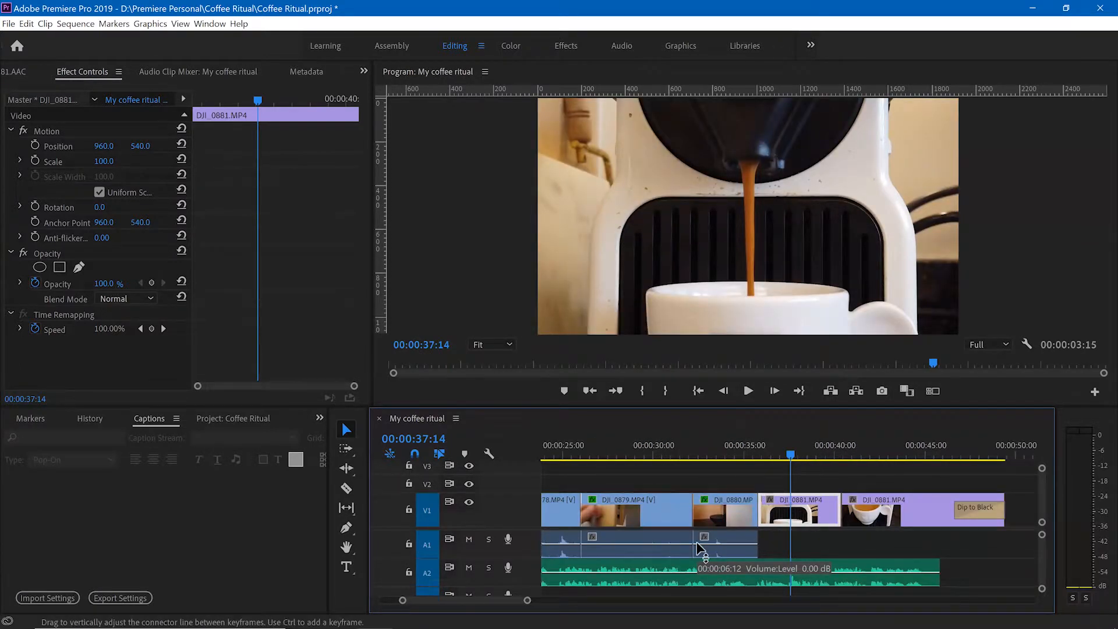
pyautogui.press('=')
pyautogui.press('\\')
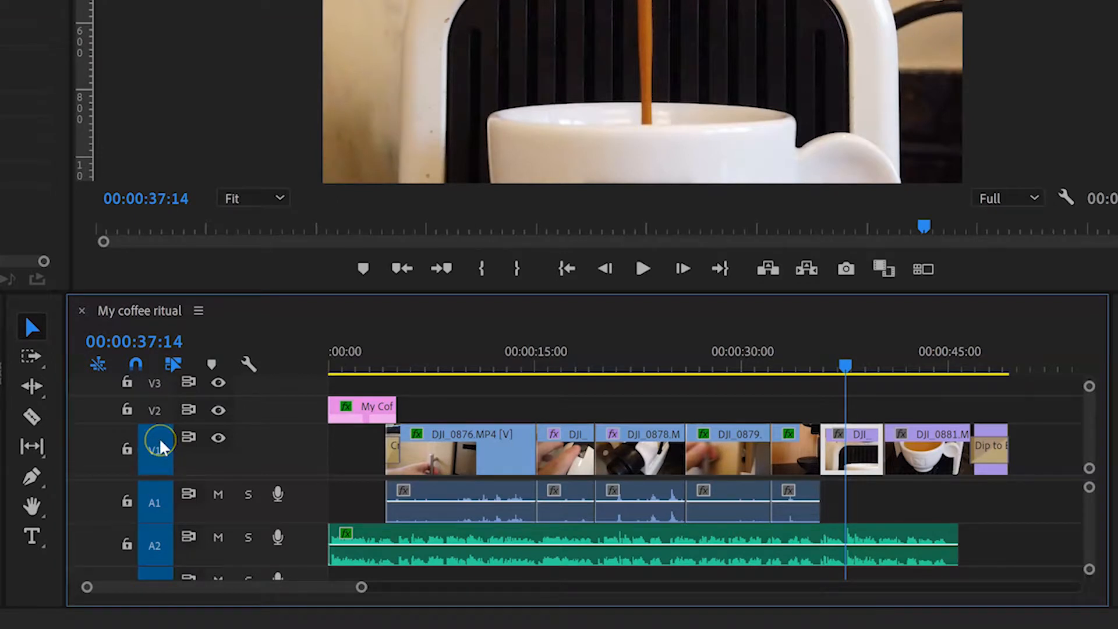
# - With V2 left untargeted, move the playhead from the sequence start to the first edit point on V1
pyautogui.click(154, 411)
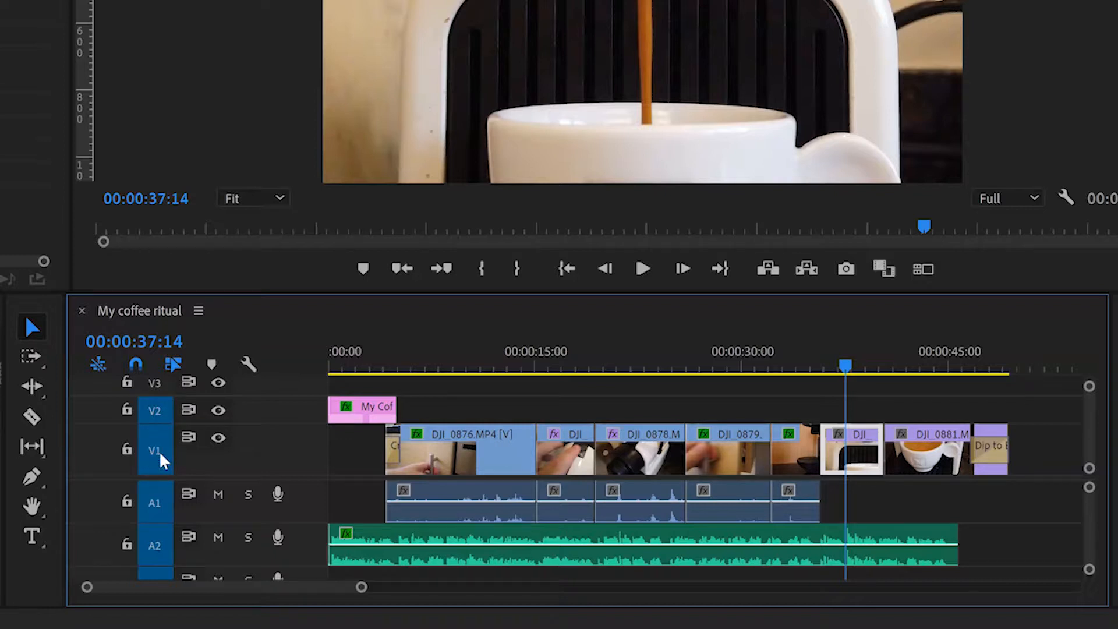
pyautogui.click(154, 411)
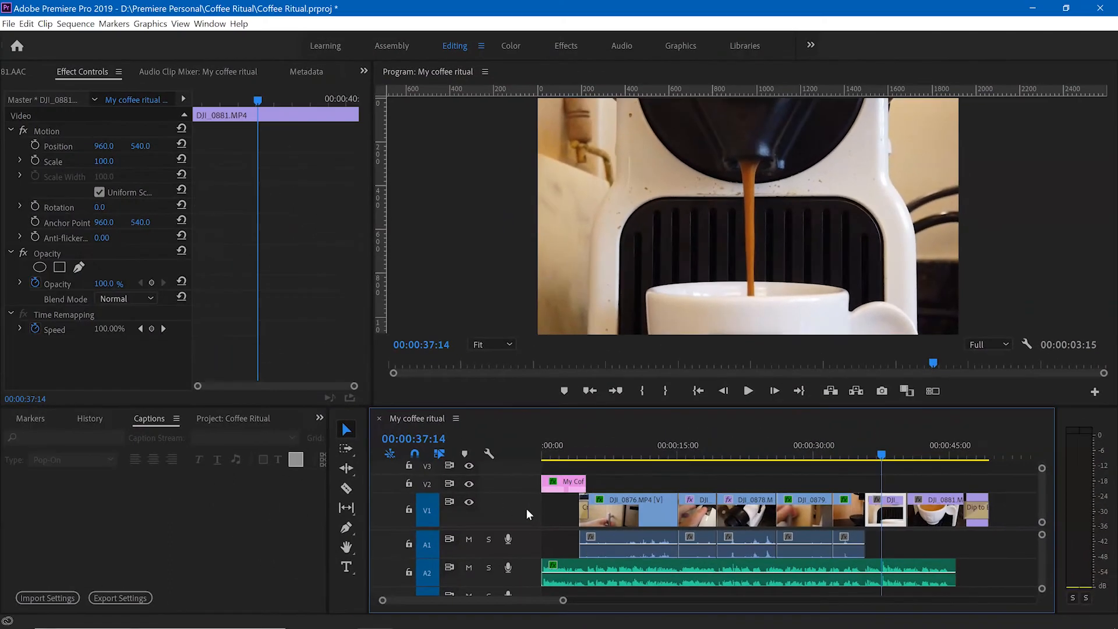
pyautogui.press('Home')
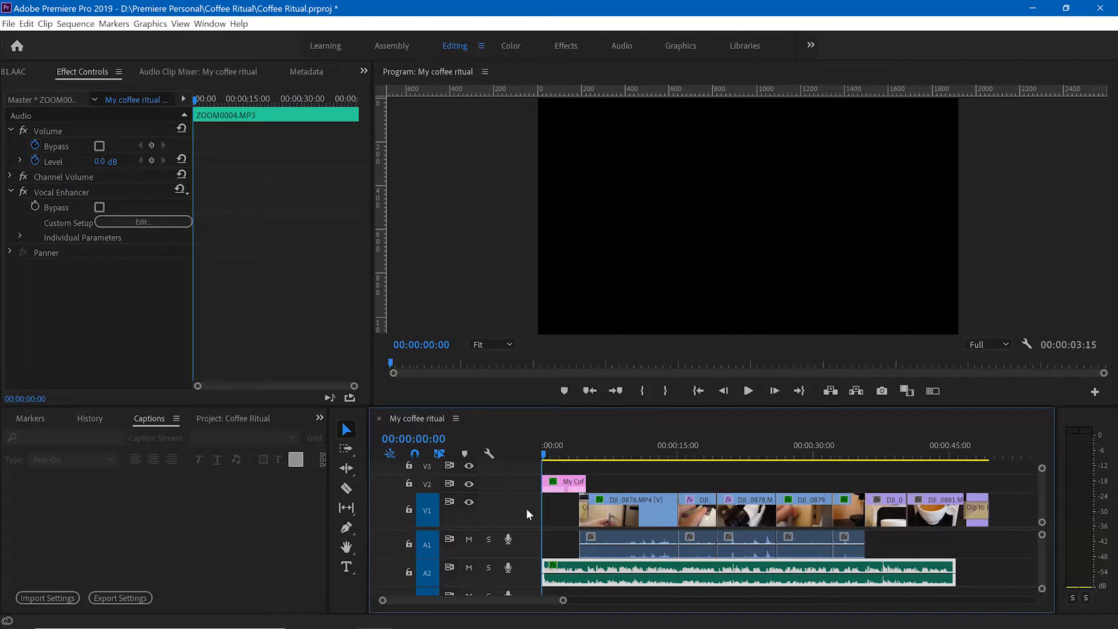
pyautogui.press('Down')
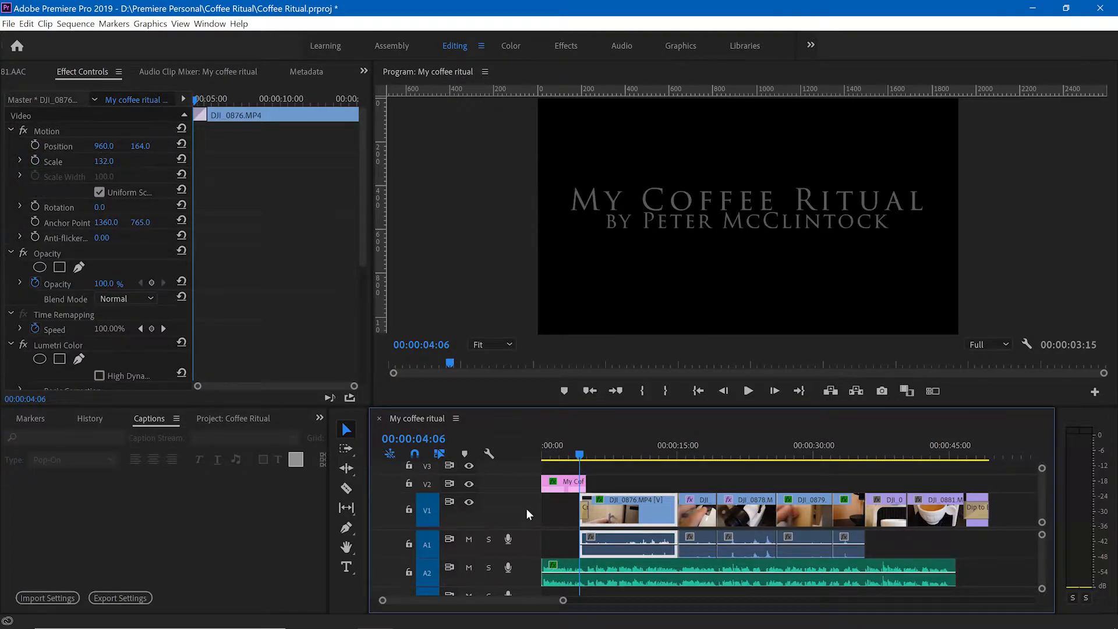
pyautogui.click(628, 517)
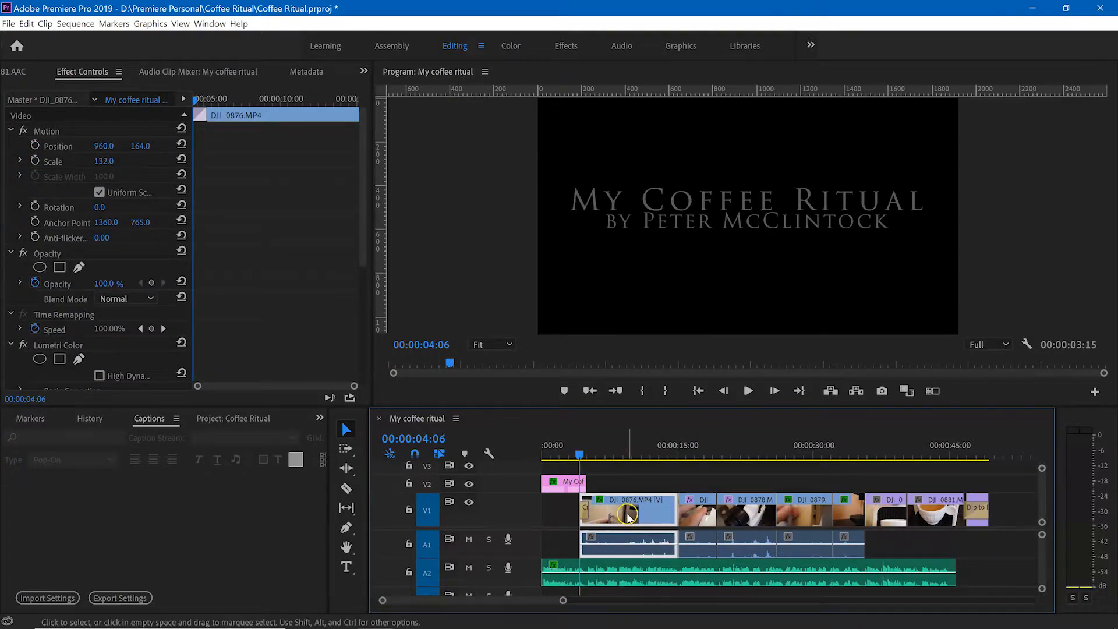
pyautogui.click(550, 515)
# - Step the playhead through the V1 edit points to the start of DJI_0879 and back to the sequence start
pyautogui.press('Down')
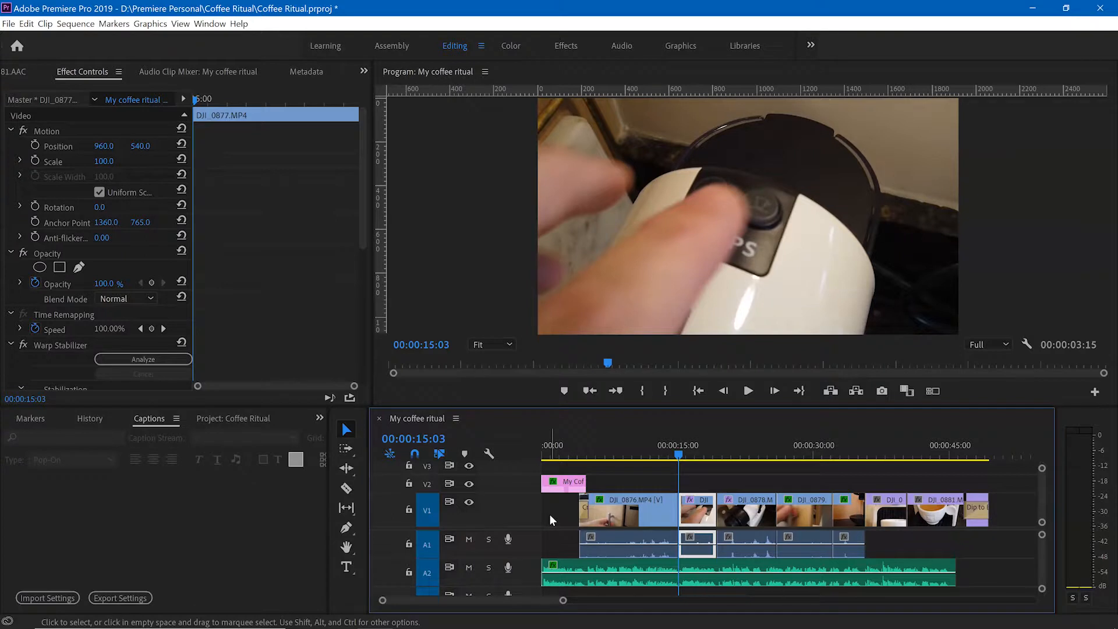
pyautogui.press('Down')
pyautogui.press('Down')
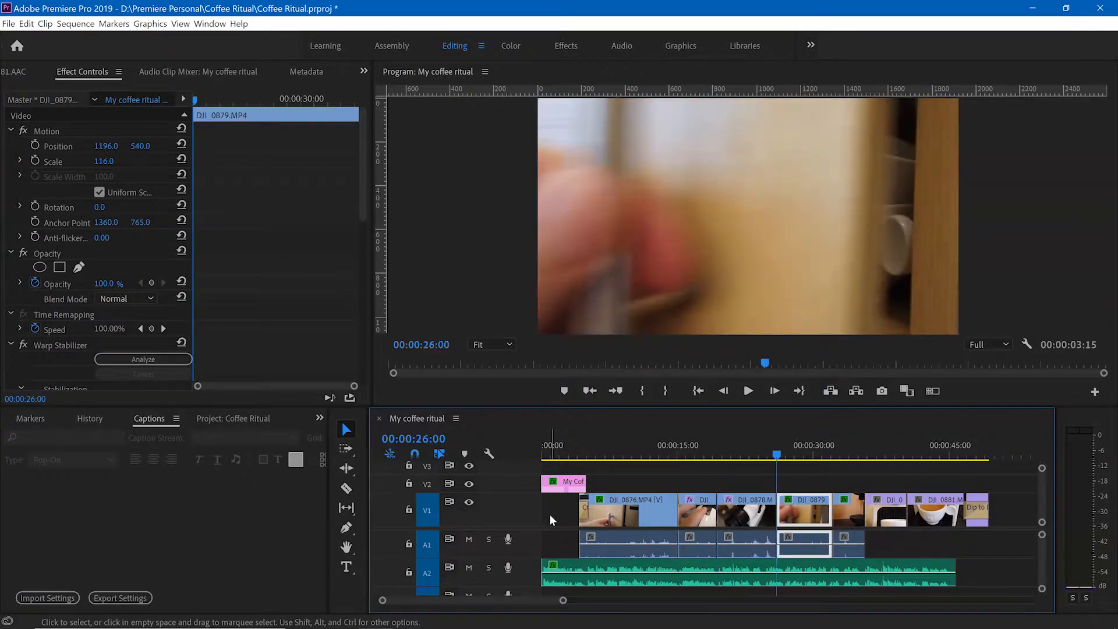
pyautogui.press('Up')
pyautogui.press('Up')
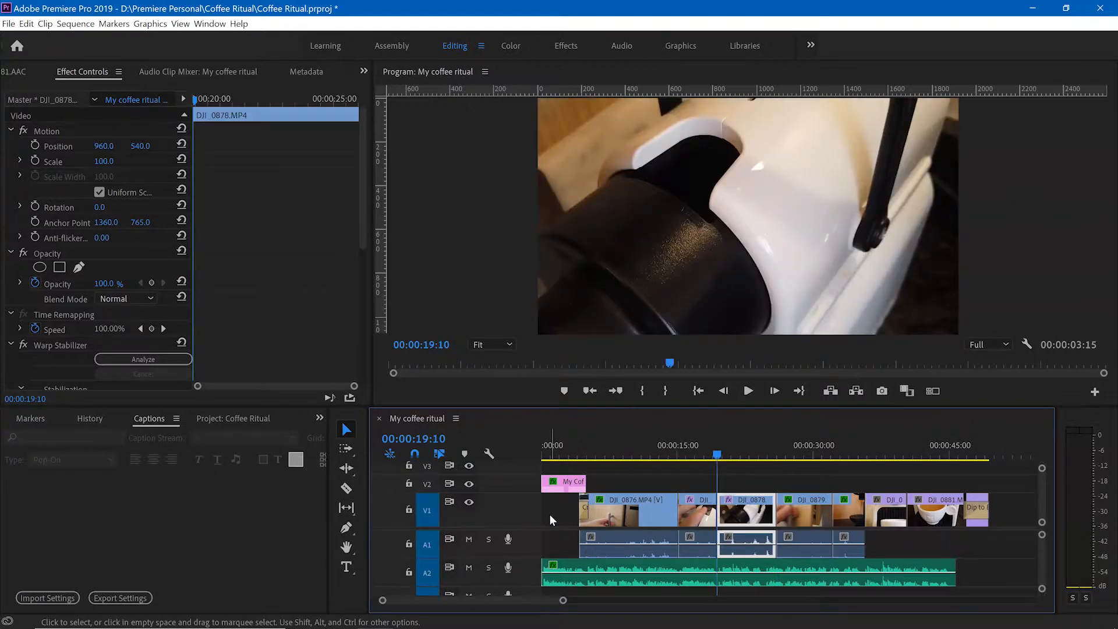
pyautogui.press('Up')
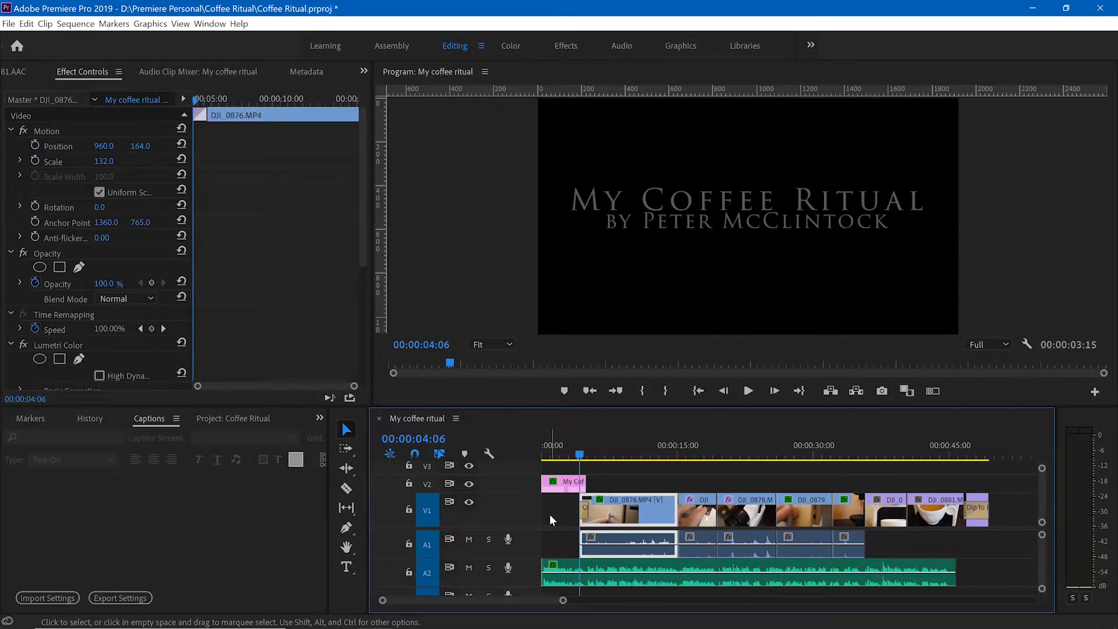
pyautogui.press('Up')
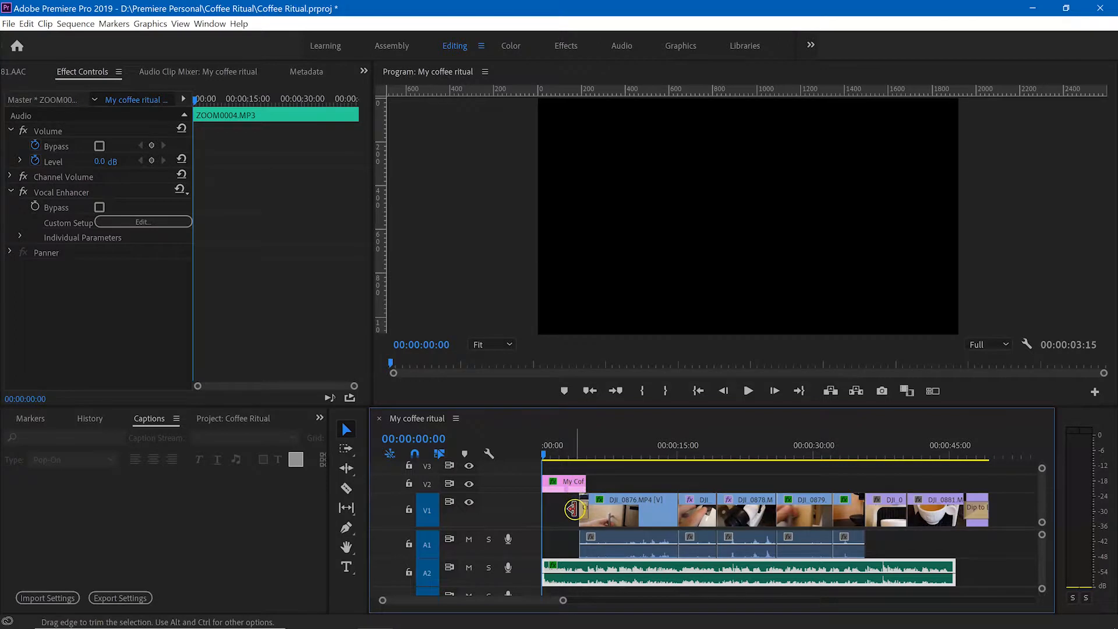
# - Target video track V2 along with V1 and select the title clip at the sequence start
pyautogui.click(427, 485)
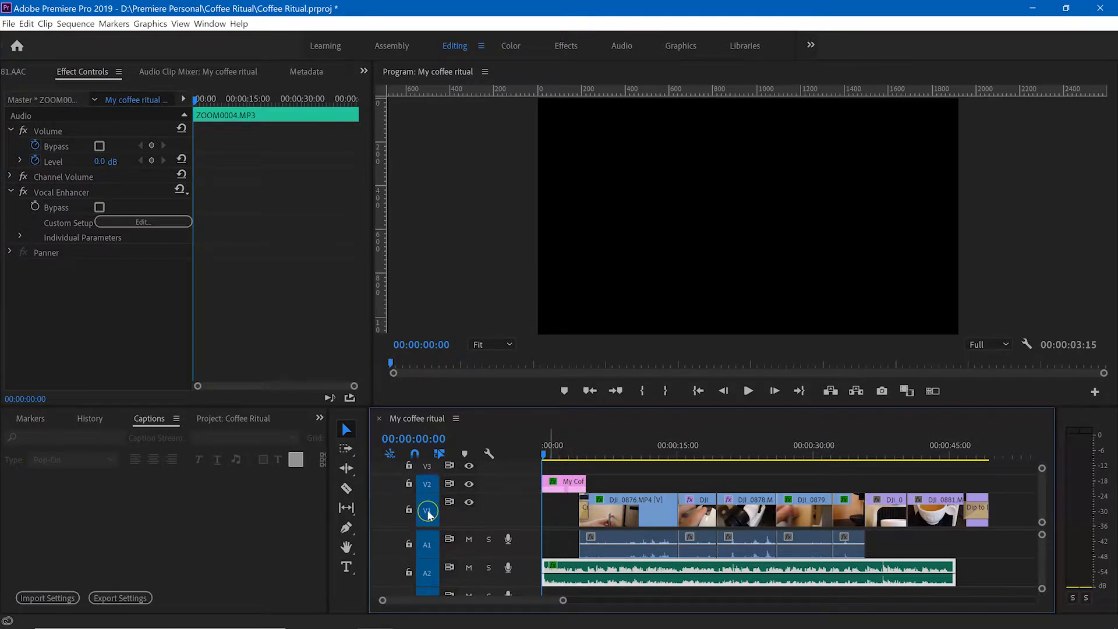
pyautogui.click(428, 485)
pyautogui.press('d')
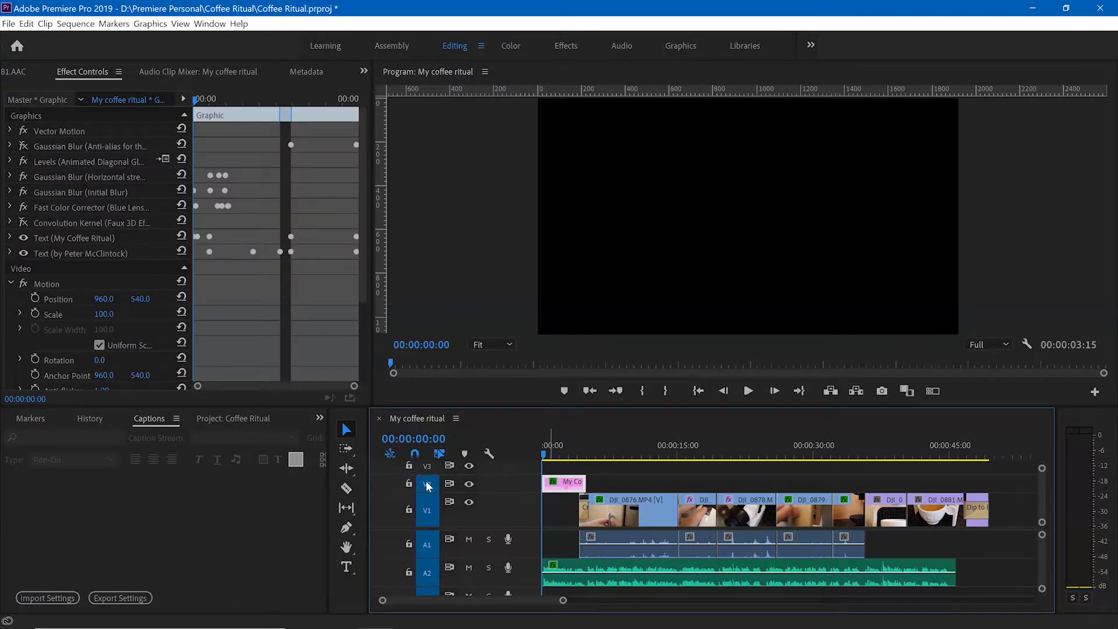
# - Step the playhead through the edit points of V1 and V2, past the title's end, to the start of DJI_0879
pyautogui.press('Down')
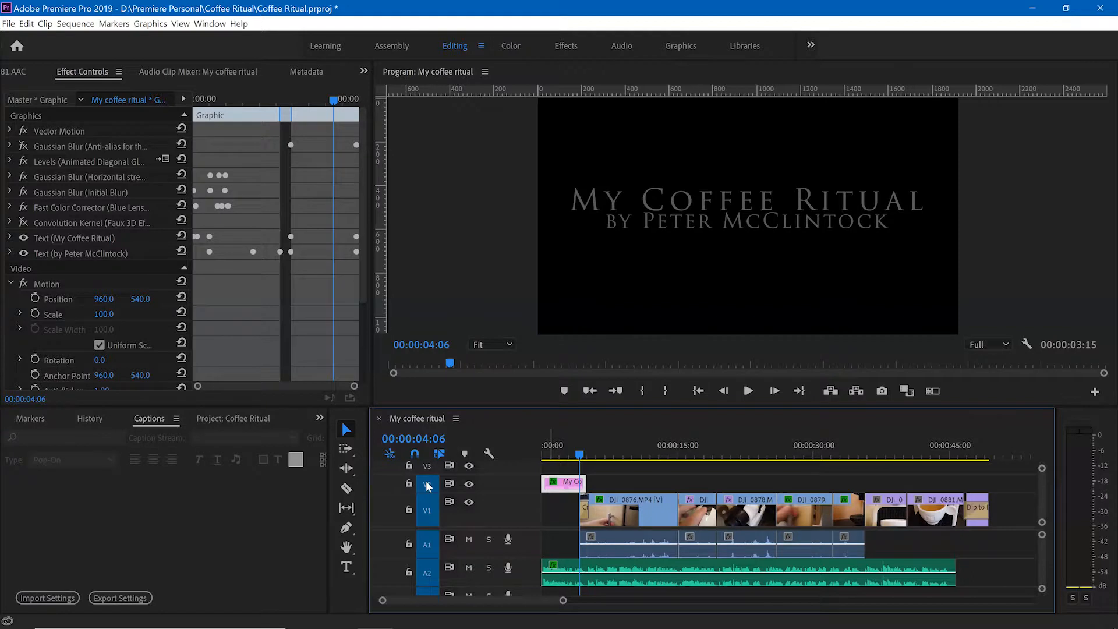
pyautogui.click(665, 511)
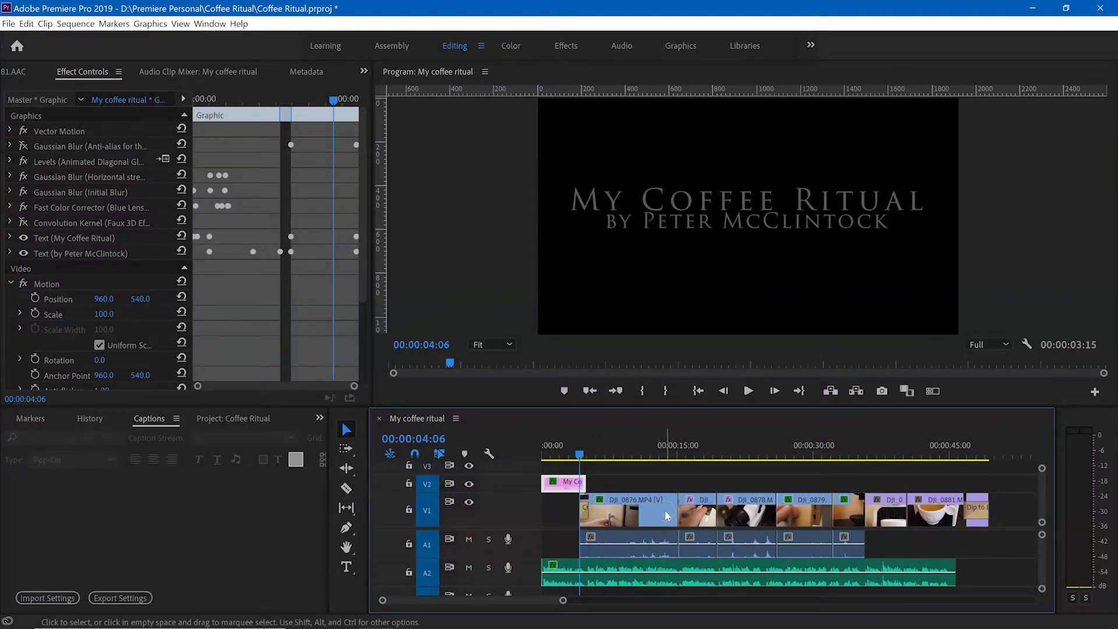
pyautogui.press('Down')
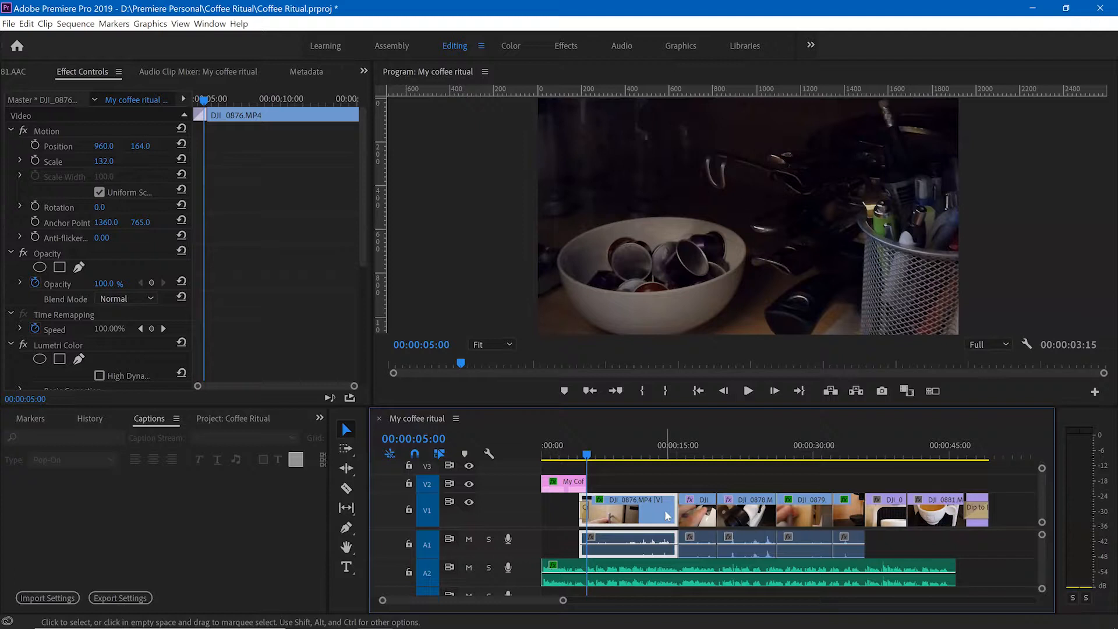
pyautogui.press('Down')
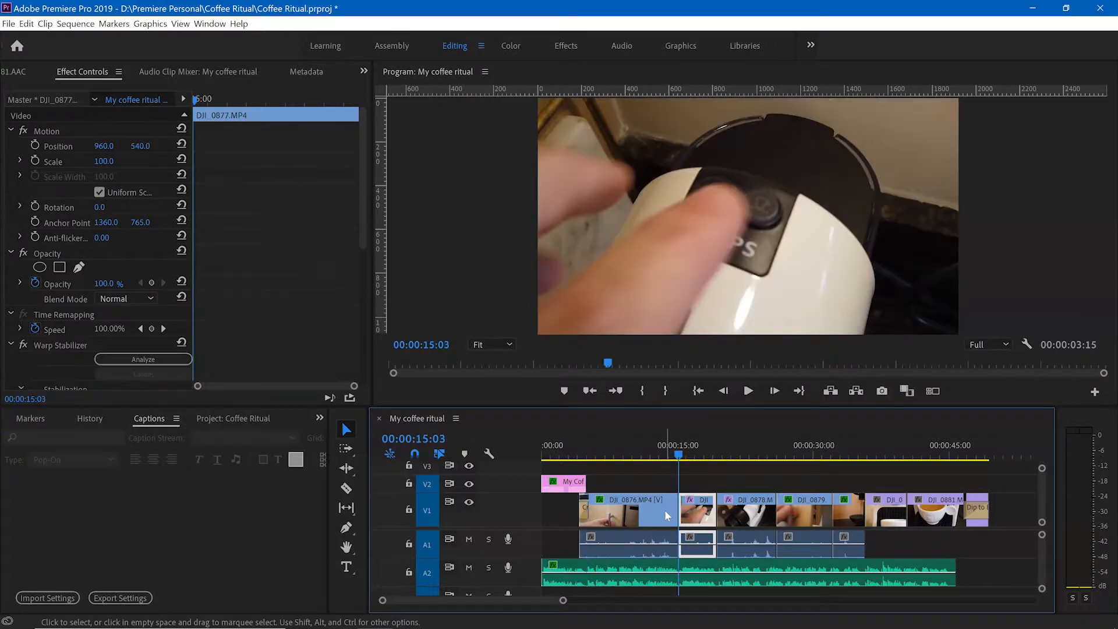
pyautogui.press('Up')
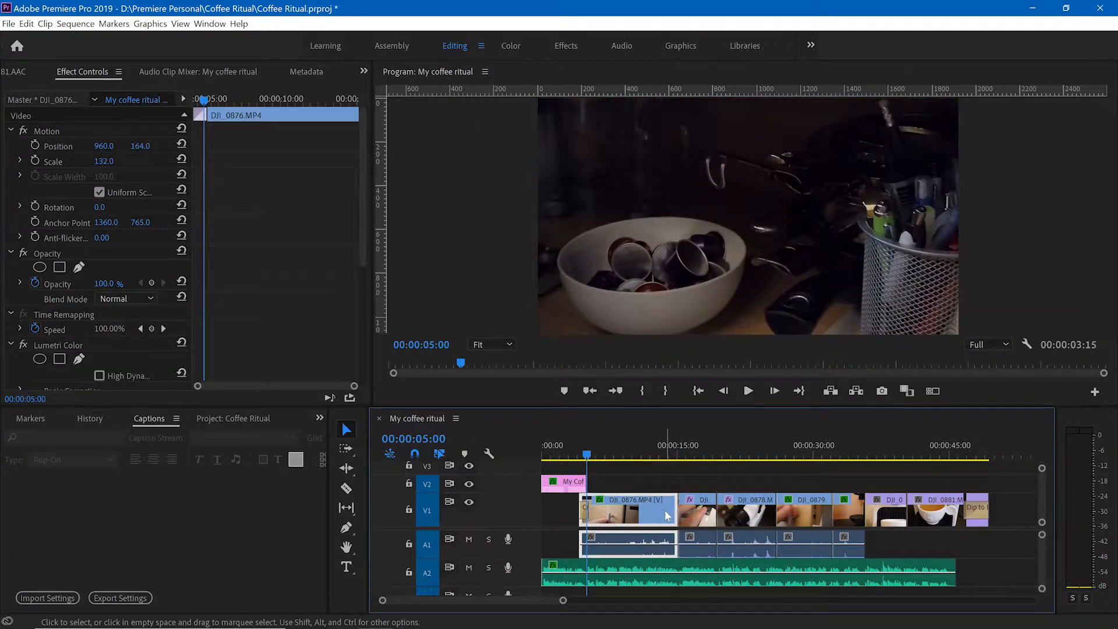
pyautogui.press('Down')
pyautogui.press('Down')
pyautogui.press('Down')
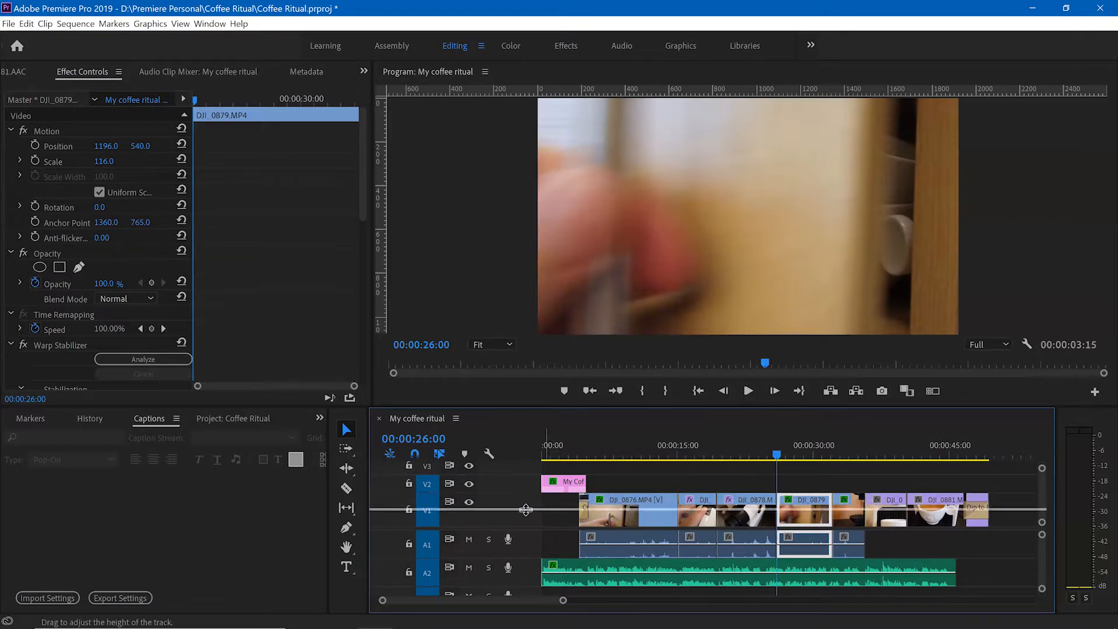
# - Reduce the height of video track V1 in the timeline
pyautogui.moveTo(528, 495); pyautogui.dragTo(526, 509)
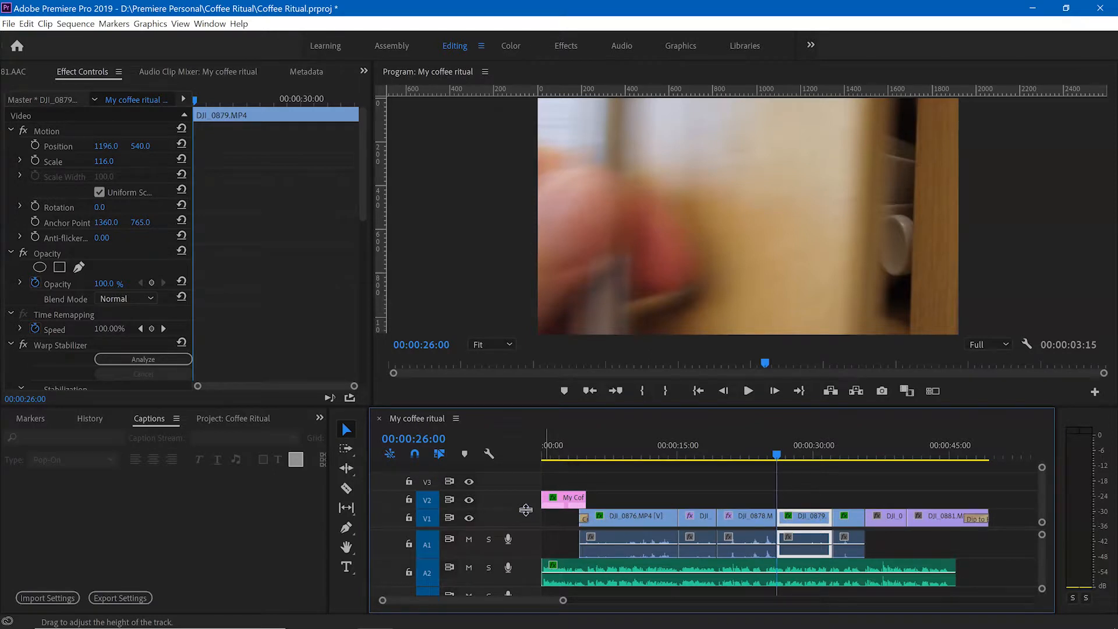
# - Increase the height of video track V1, reduce audio track A1 and make audio track A2 slightly taller
pyautogui.moveTo(526, 509); pyautogui.dragTo(530, 488)
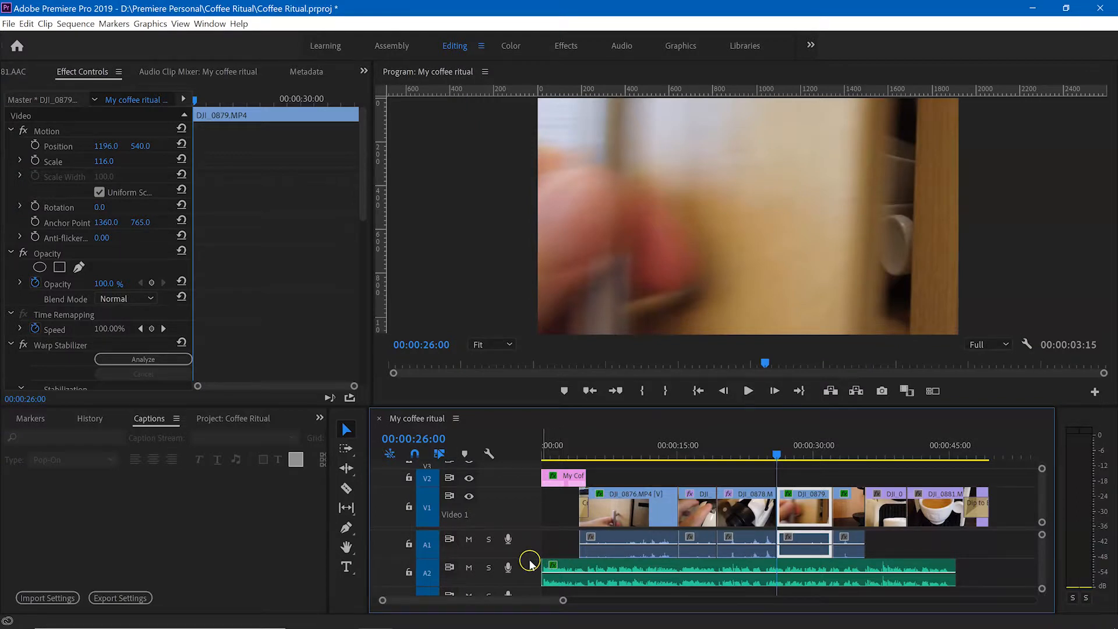
pyautogui.moveTo(529, 558); pyautogui.dragTo(530, 544)
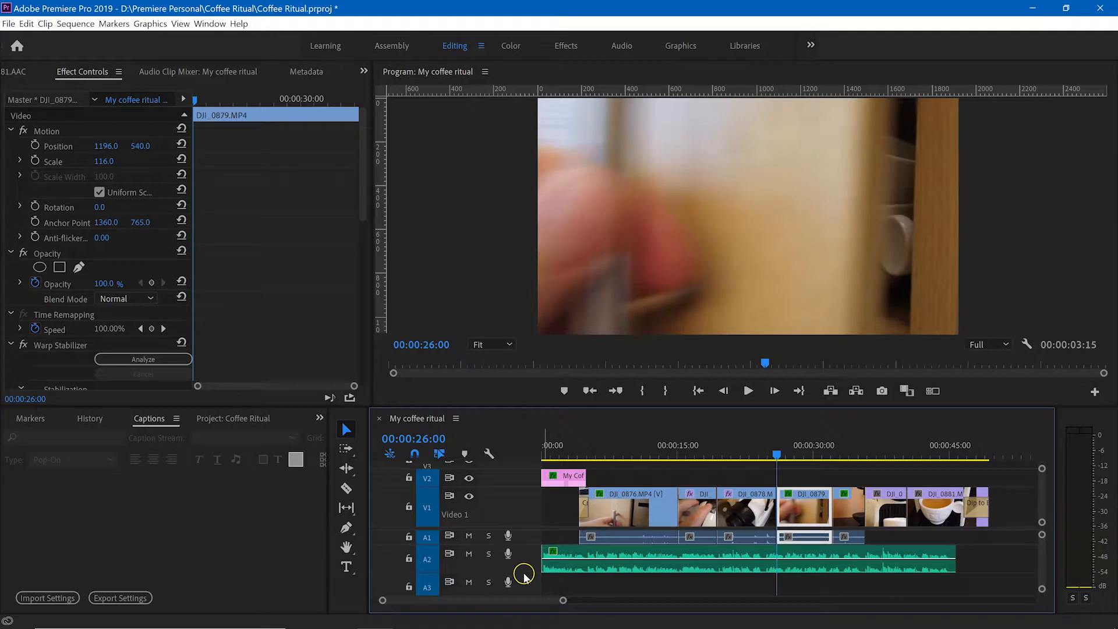
pyautogui.moveTo(523, 575); pyautogui.dragTo(525, 588)
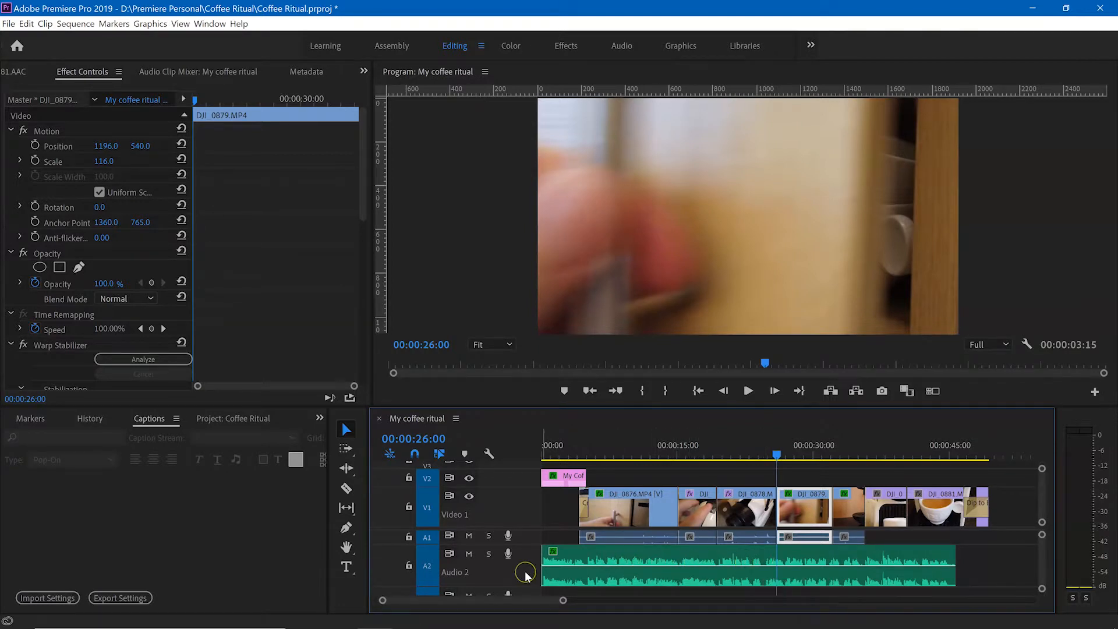
pyautogui.moveTo(527, 584); pyautogui.dragTo(527, 576)
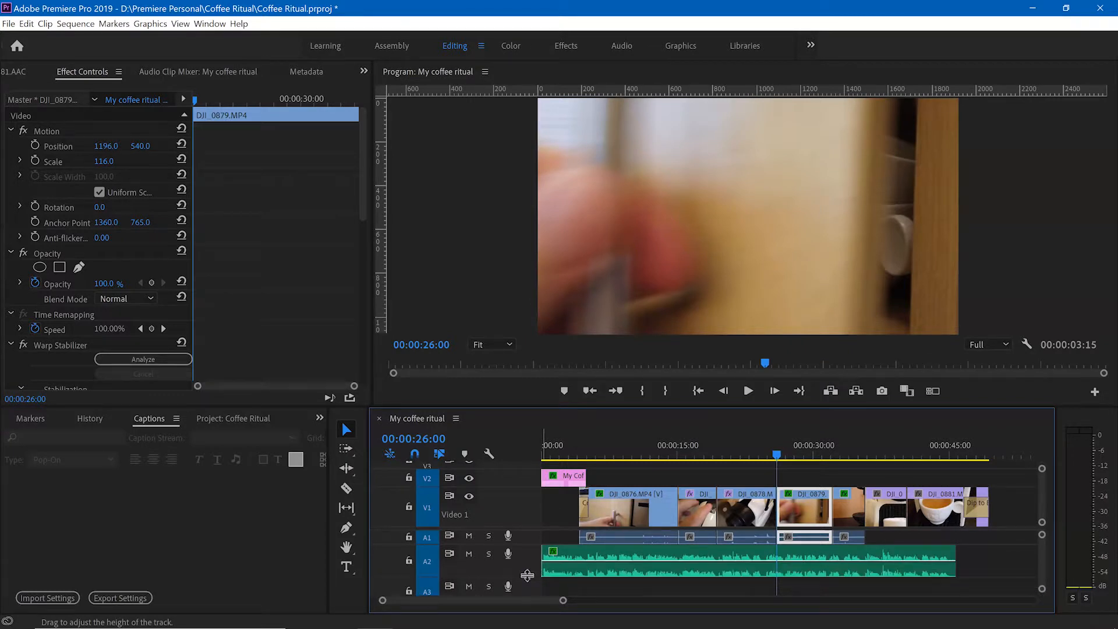
pyautogui.rightClick(517, 472)
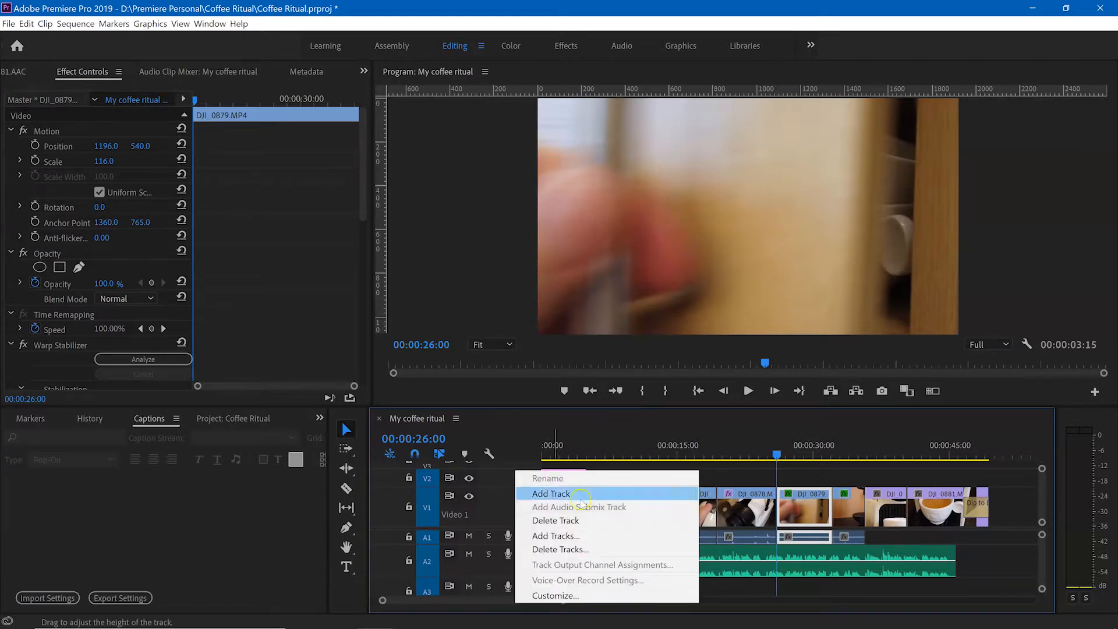
pyautogui.click(508, 424)
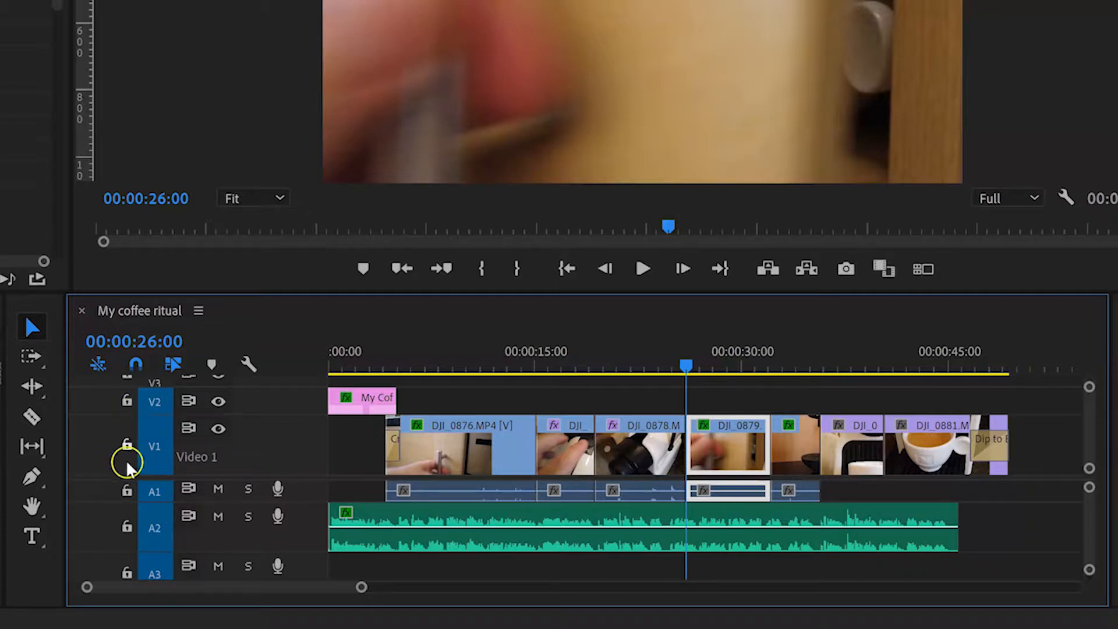
# - Lock video track V2, try to select its title clip, and unlock the track again
pyautogui.click(127, 402)
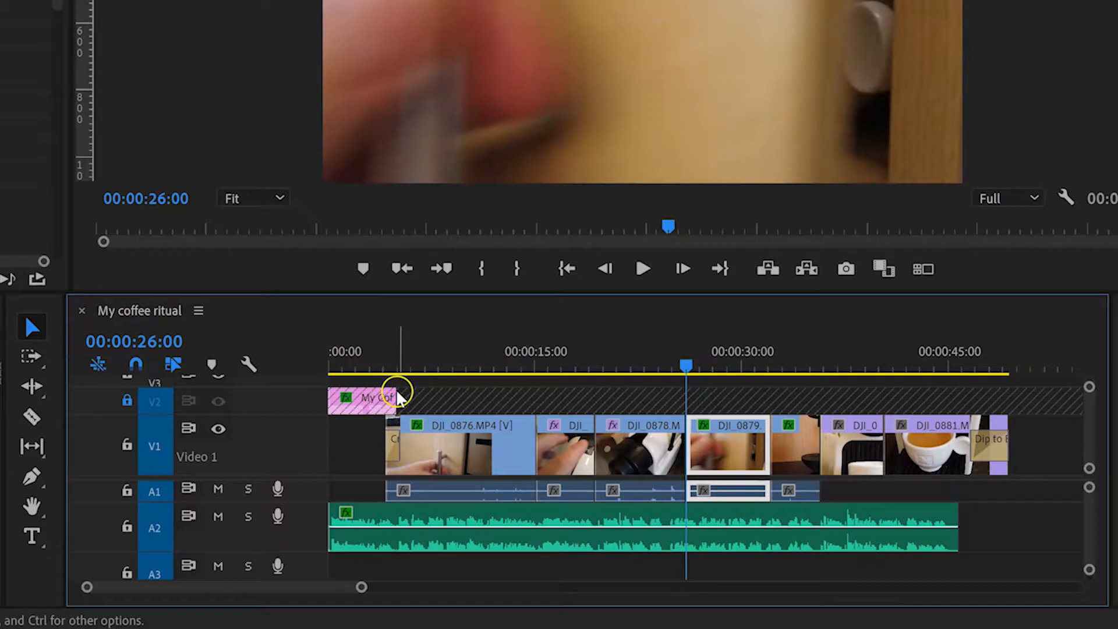
pyautogui.click(389, 402)
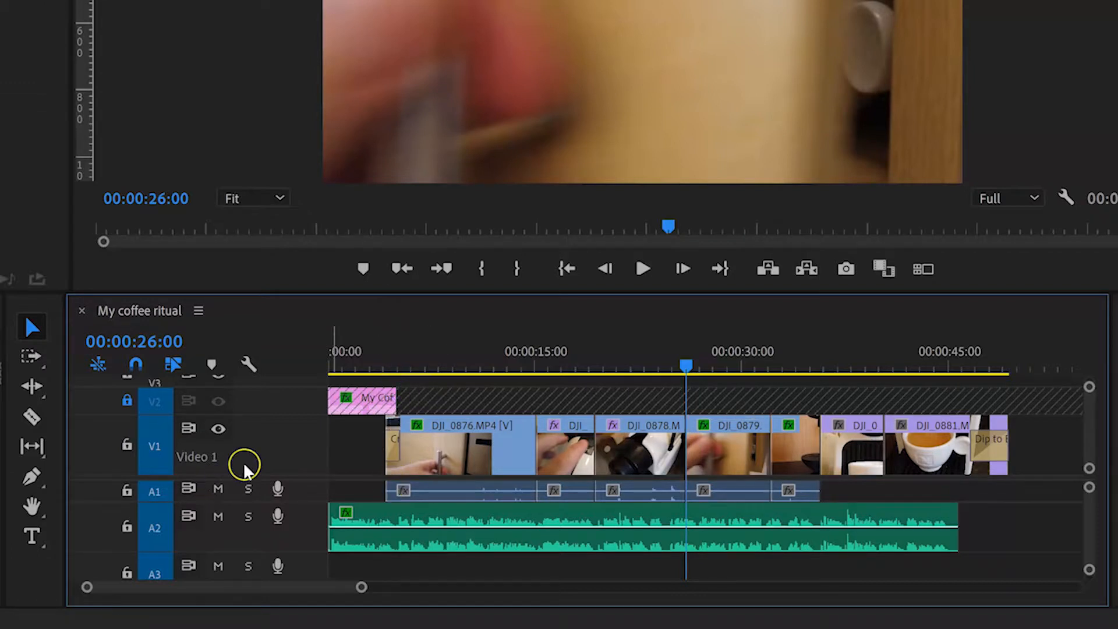
pyautogui.click(127, 400)
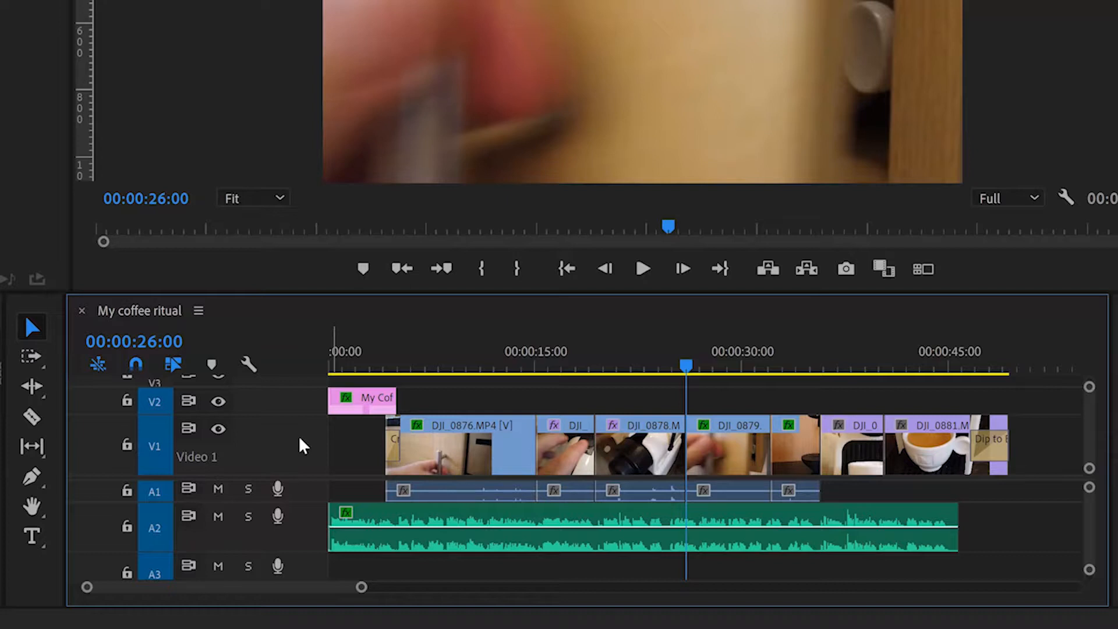
pyautogui.click(126, 402)
pyautogui.click(126, 401)
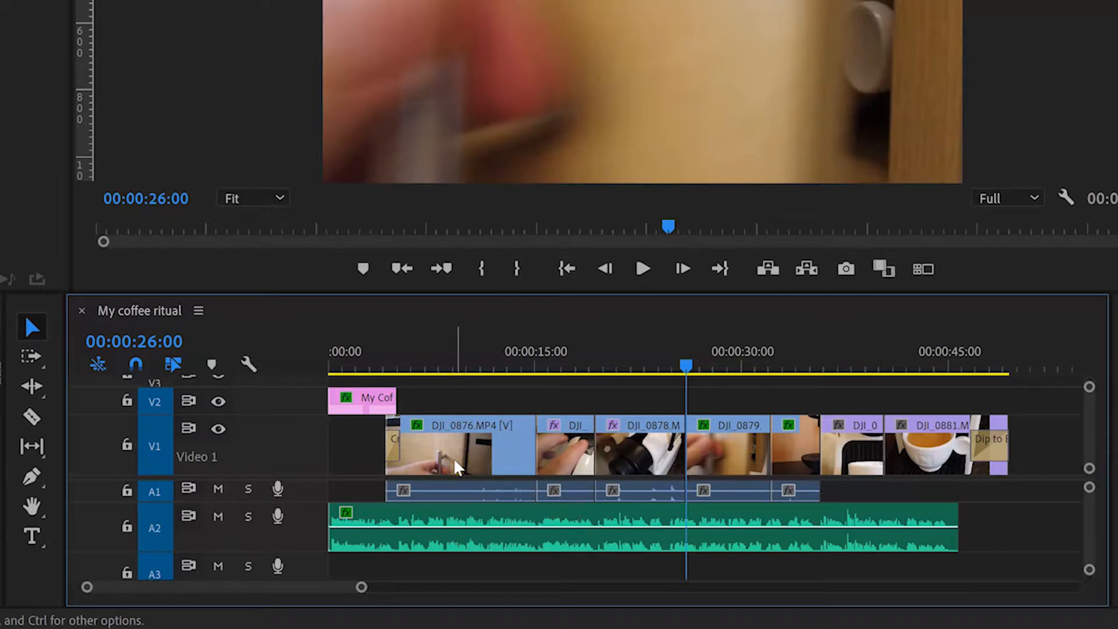
# - Turn off sync lock on video track V2 and turn it back on
pyautogui.click(187, 408)
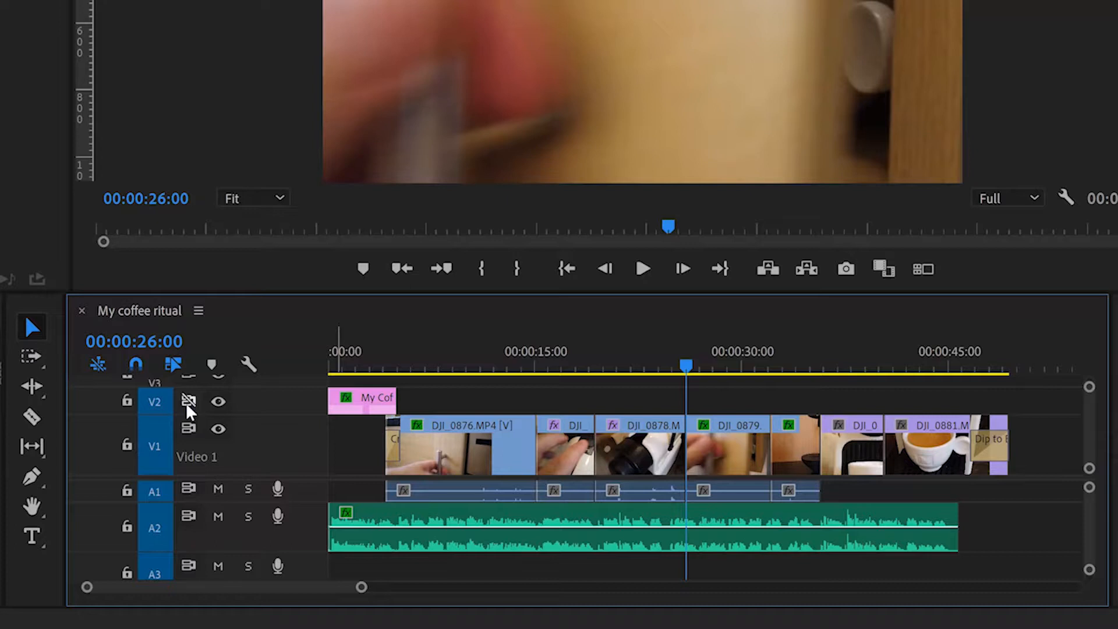
pyautogui.click(187, 407)
pyautogui.click(187, 400)
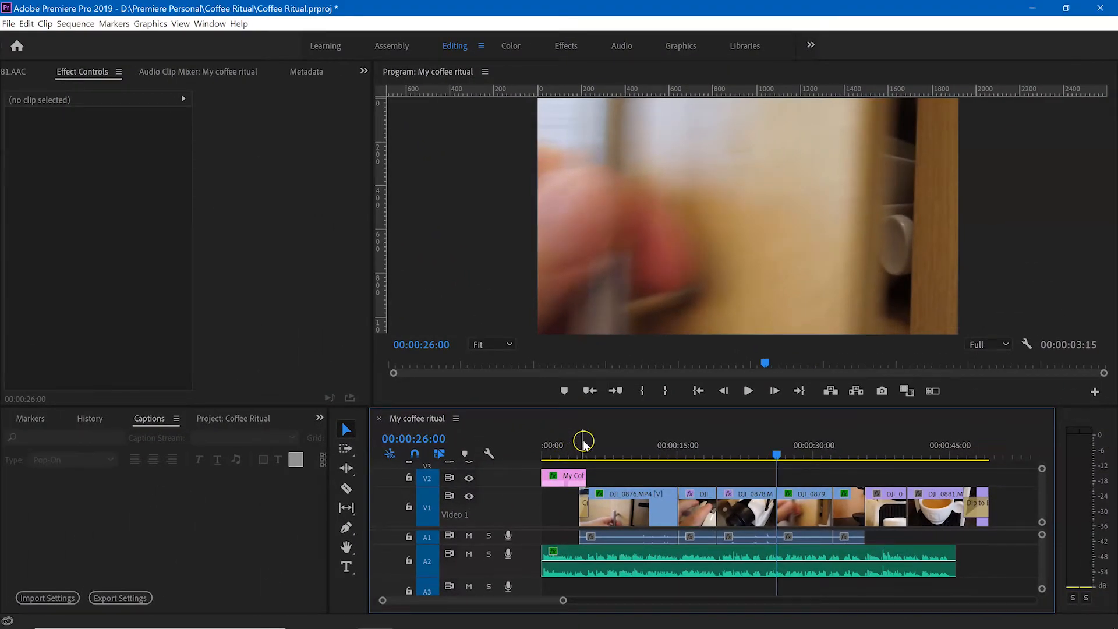
# - Place the playhead over the title at 00:00:04:06, hide the V2 track output and show it again
pyautogui.click(579, 445)
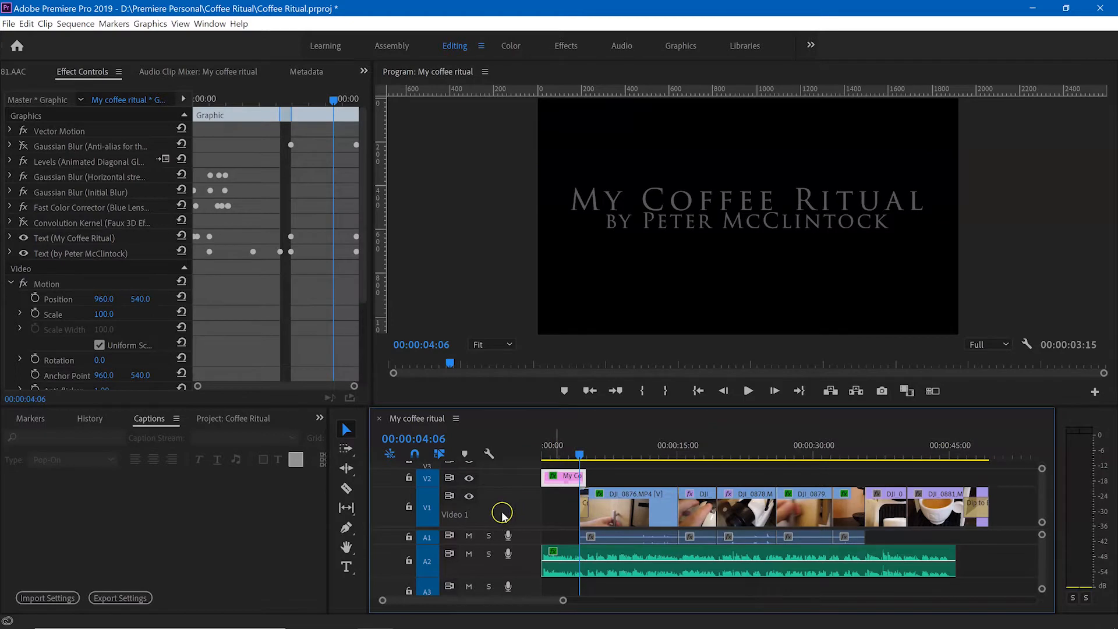
pyautogui.click(469, 478)
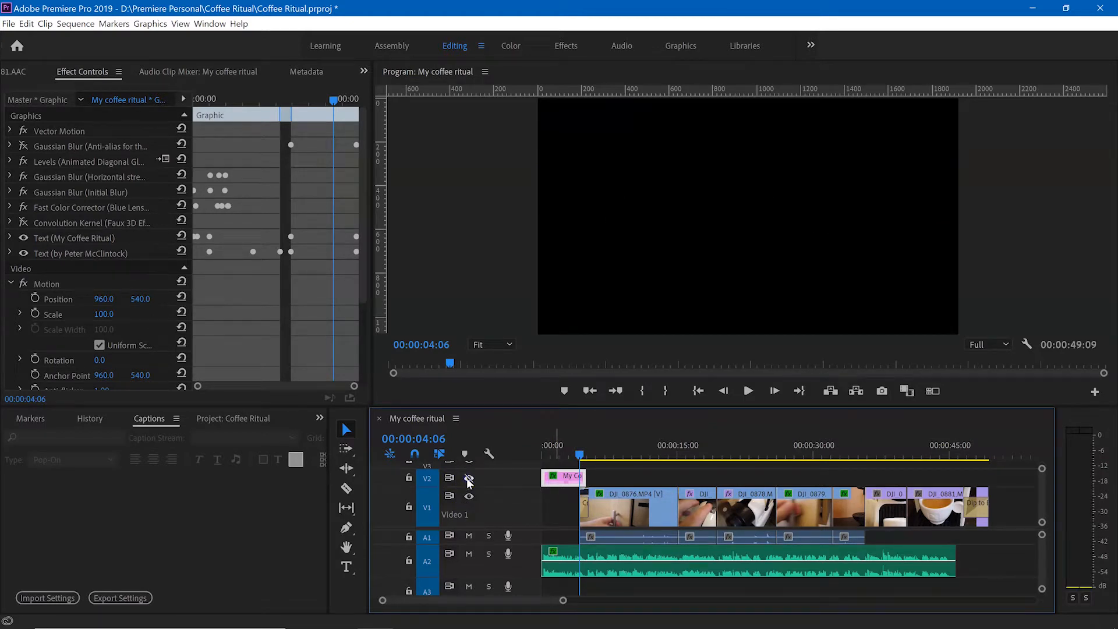
pyautogui.click(469, 478)
# - Move the playhead to 00:00:09:04 within DJI_0876, hide the V1 track output and show it again
pyautogui.click(625, 454)
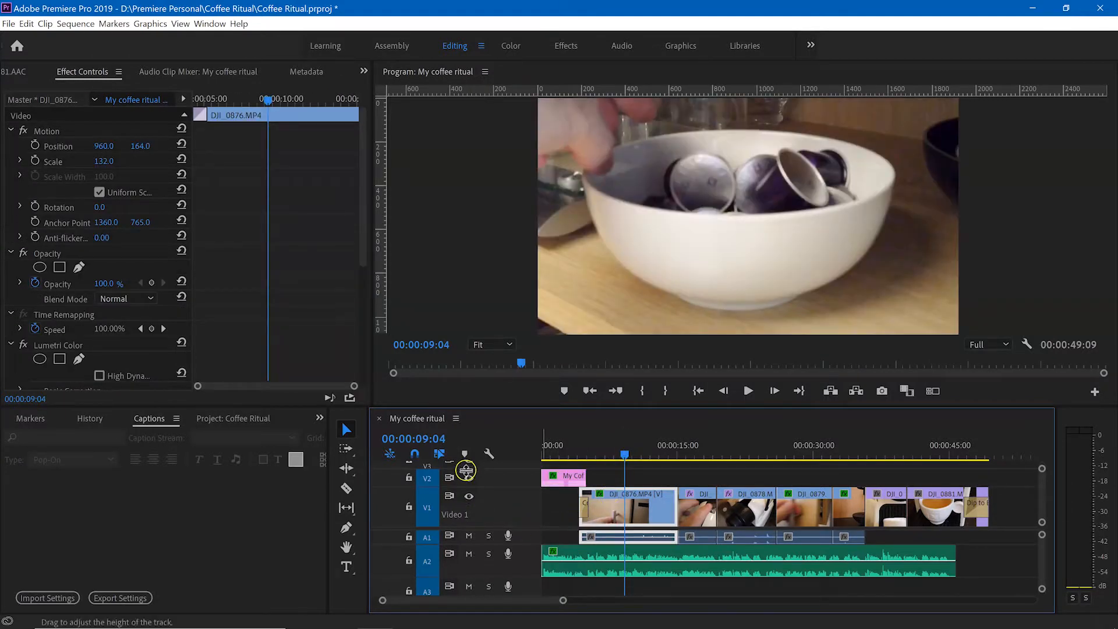
pyautogui.click(469, 495)
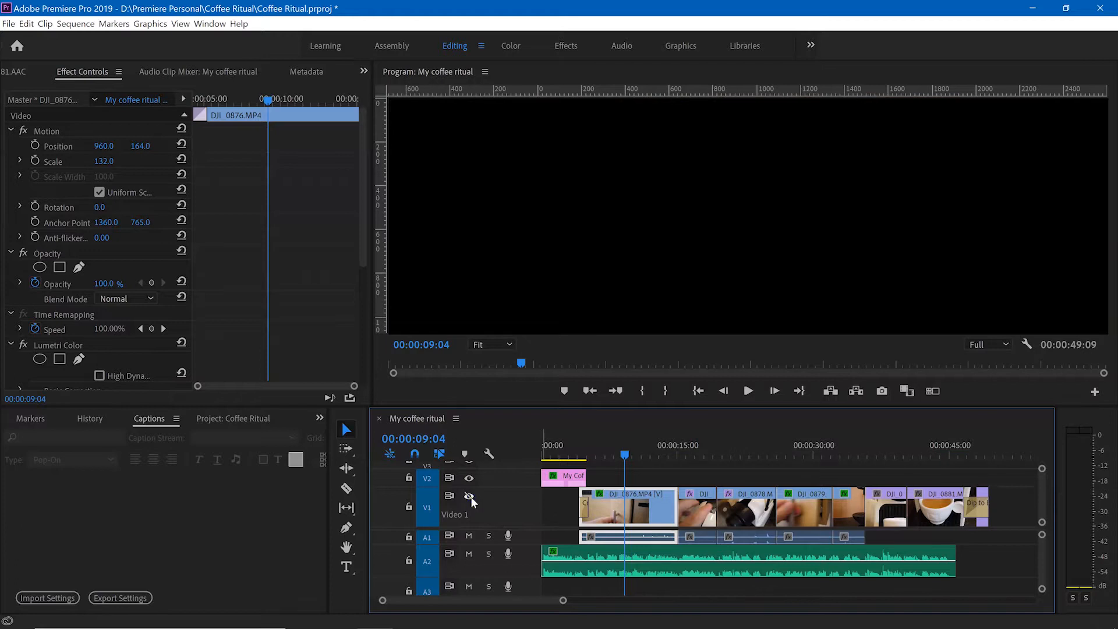
pyautogui.click(470, 496)
pyautogui.click(636, 523)
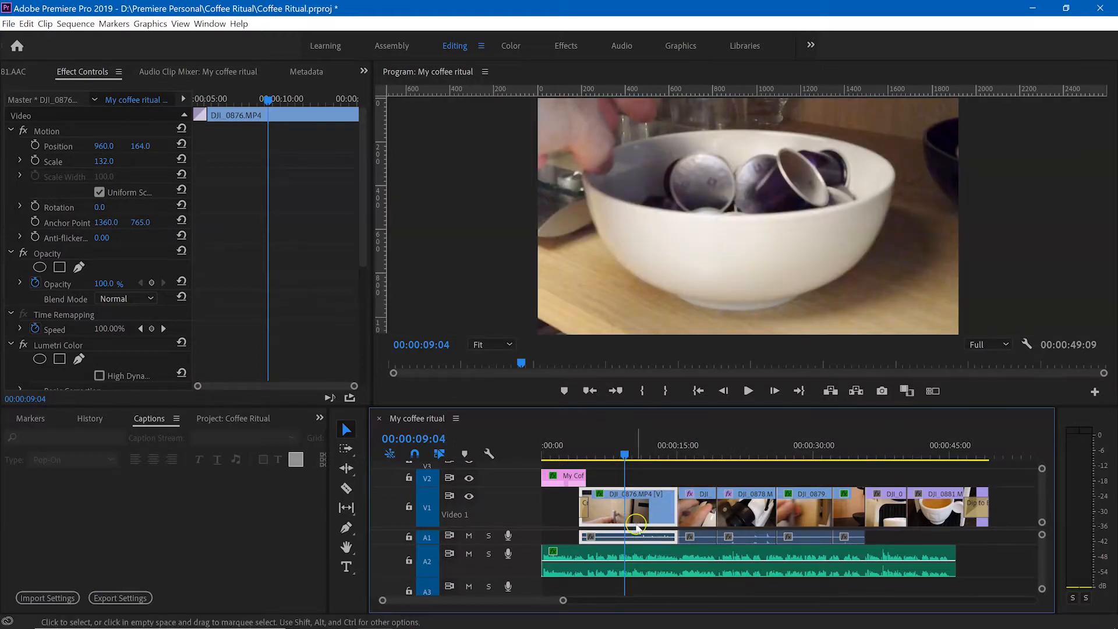
pyautogui.click(469, 495)
# - Mute and unmute audio track A1, and switch its solo state on and off
pyautogui.click(469, 536)
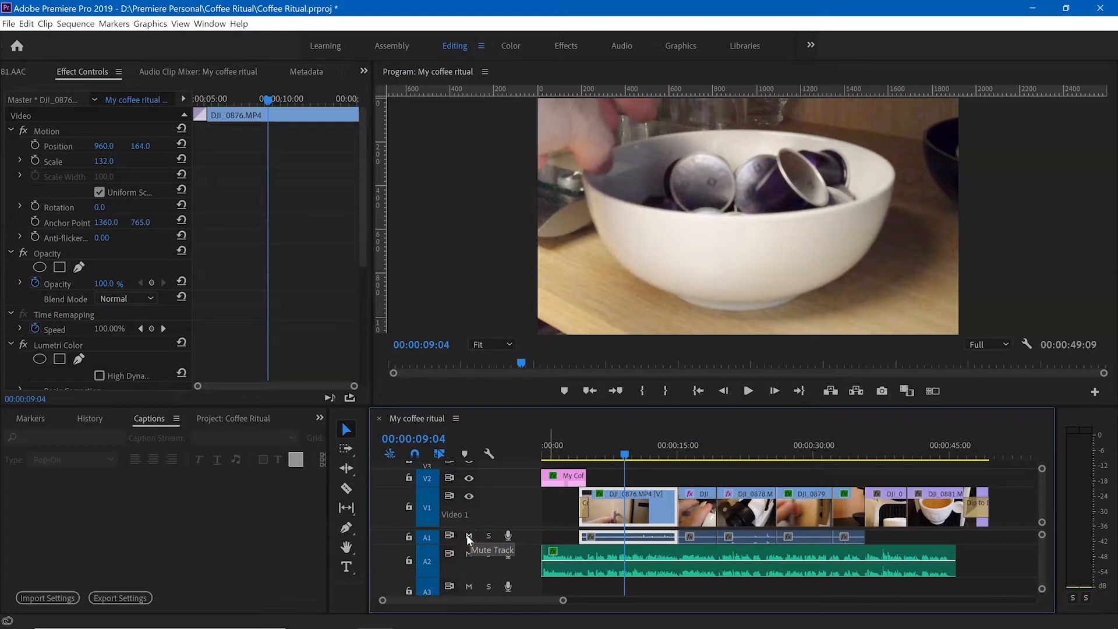
pyautogui.click(469, 536)
pyautogui.click(693, 534)
pyautogui.click(613, 505)
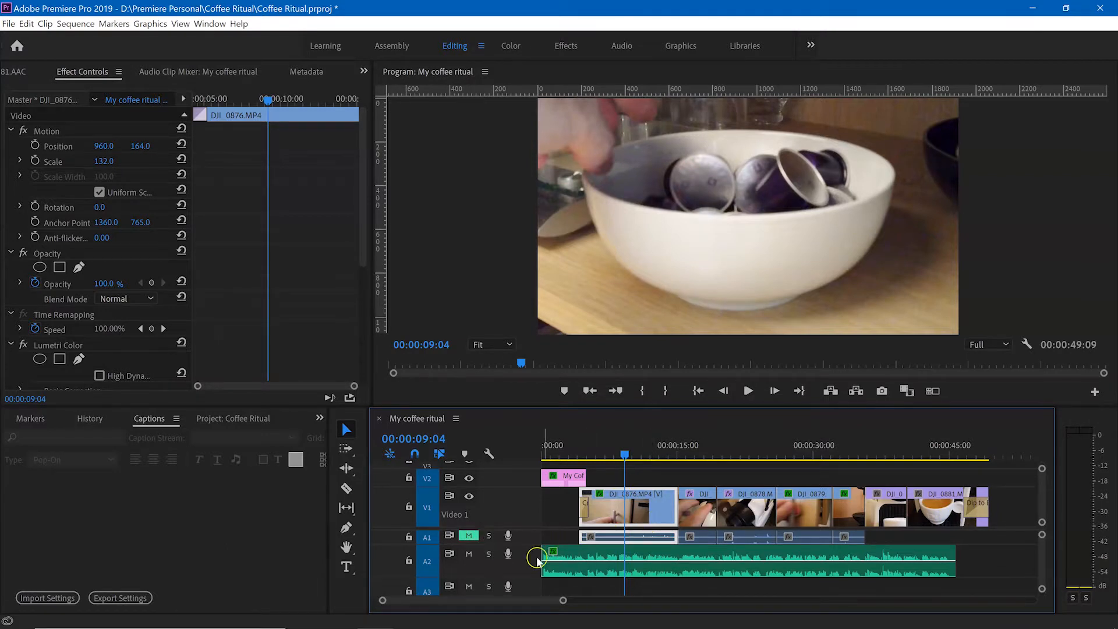
pyautogui.click(469, 536)
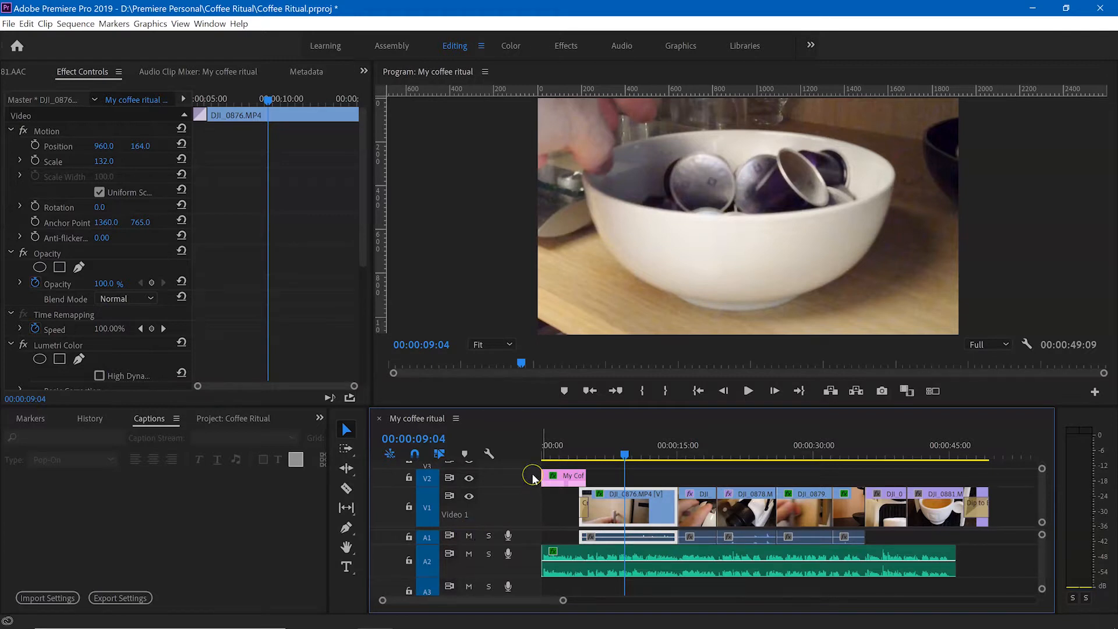
pyautogui.click(491, 536)
pyautogui.click(491, 536)
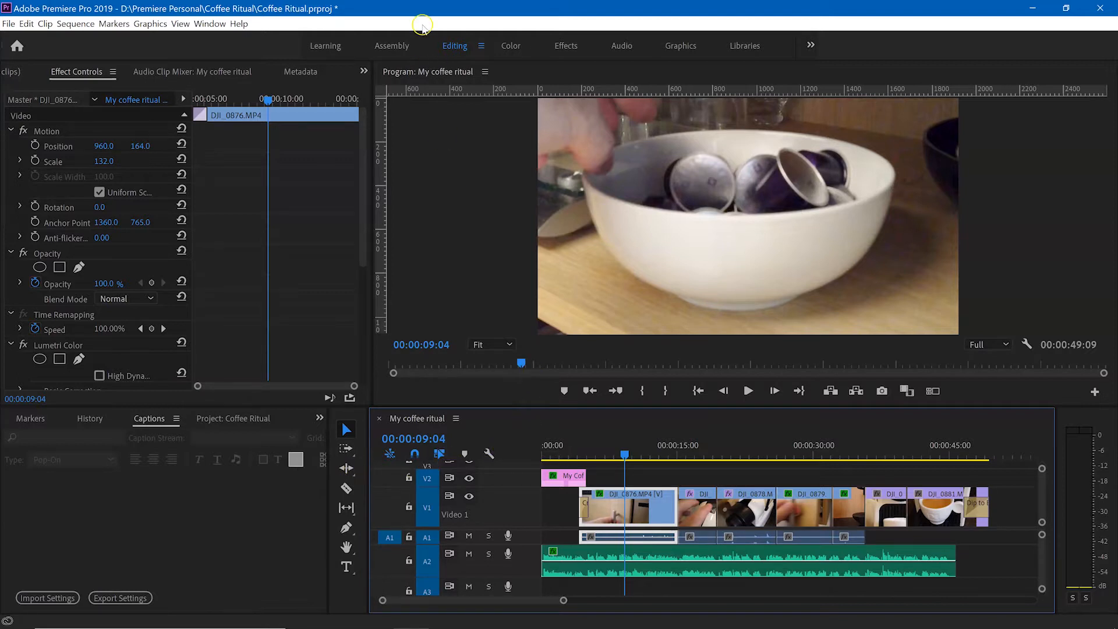
# - Switch to the Assembly workspace and create an AVCHD 1080p25 sequence named Demo
pyautogui.click(387, 49)
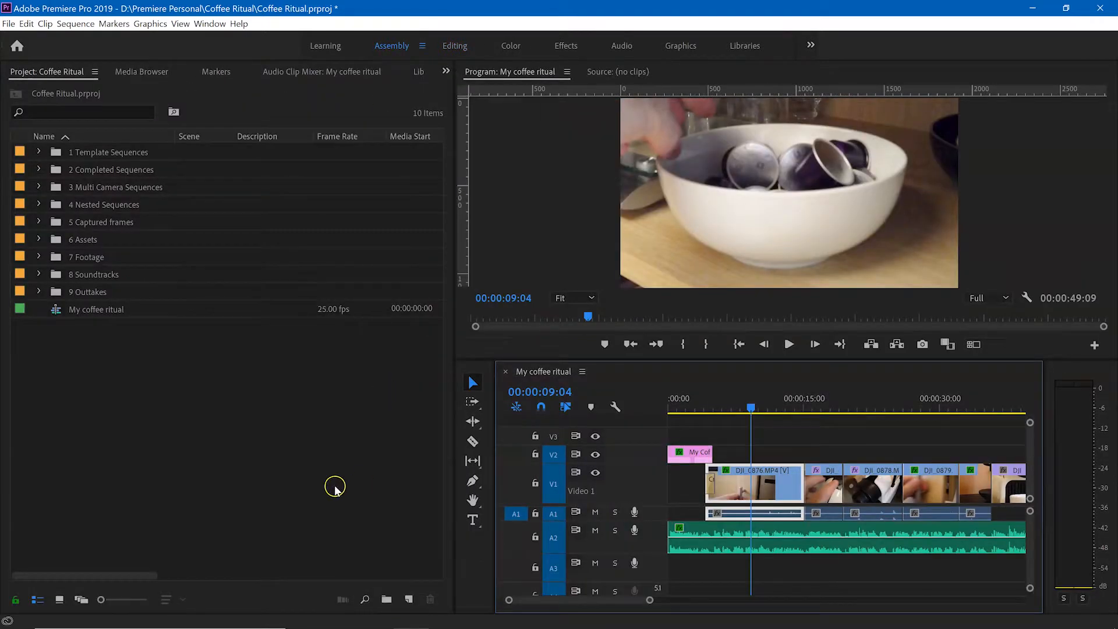
pyautogui.click(214, 433)
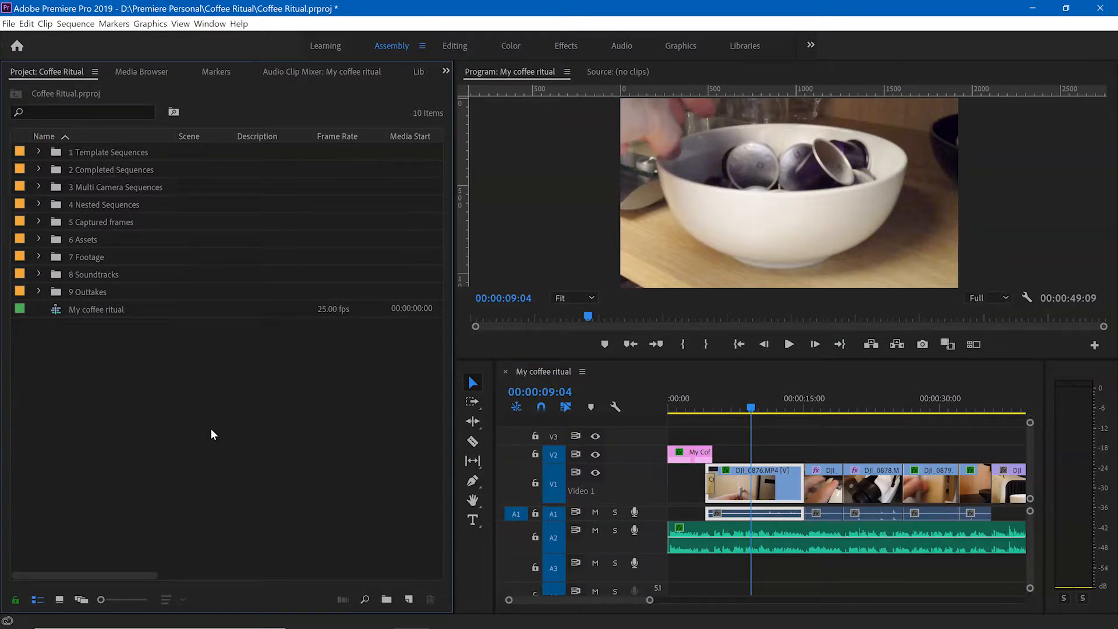
pyautogui.hotkey('ctrl', 'n')
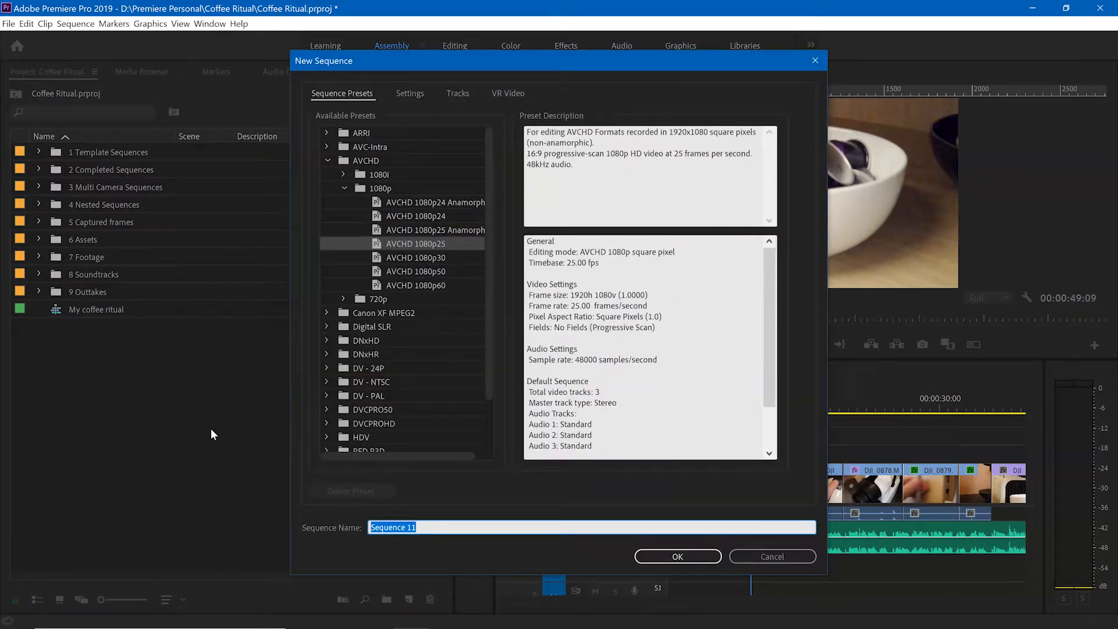
pyautogui.write('D')
pyautogui.press('Return')
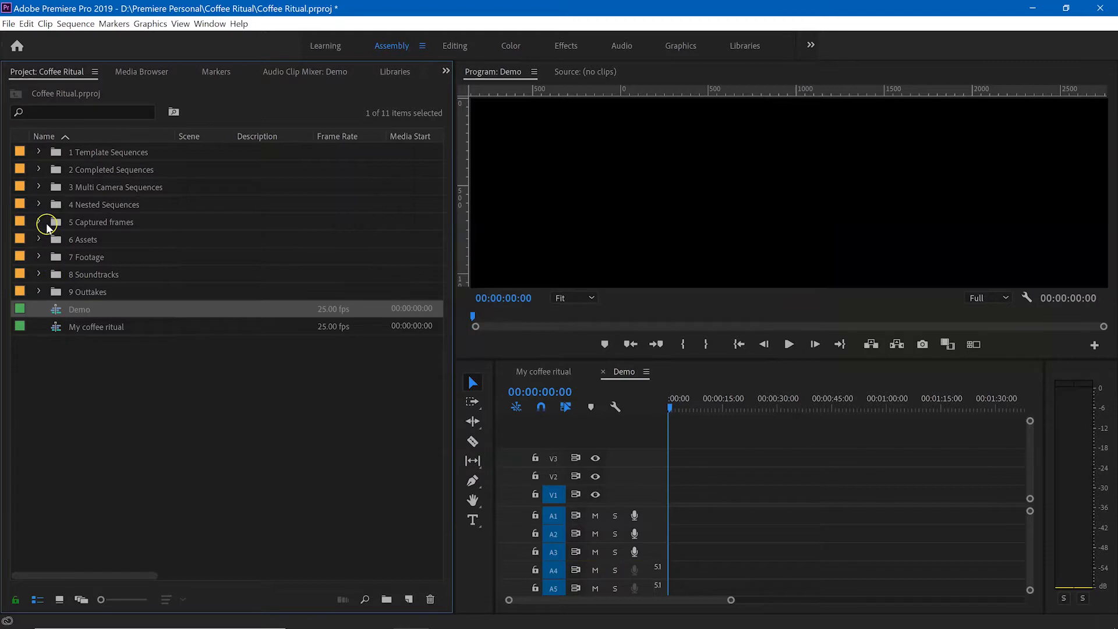
# - Expand the Osmo Pocket bin inside 7 Footage and open DJI_0876.MP4 in the Source Monitor
pyautogui.click(38, 256)
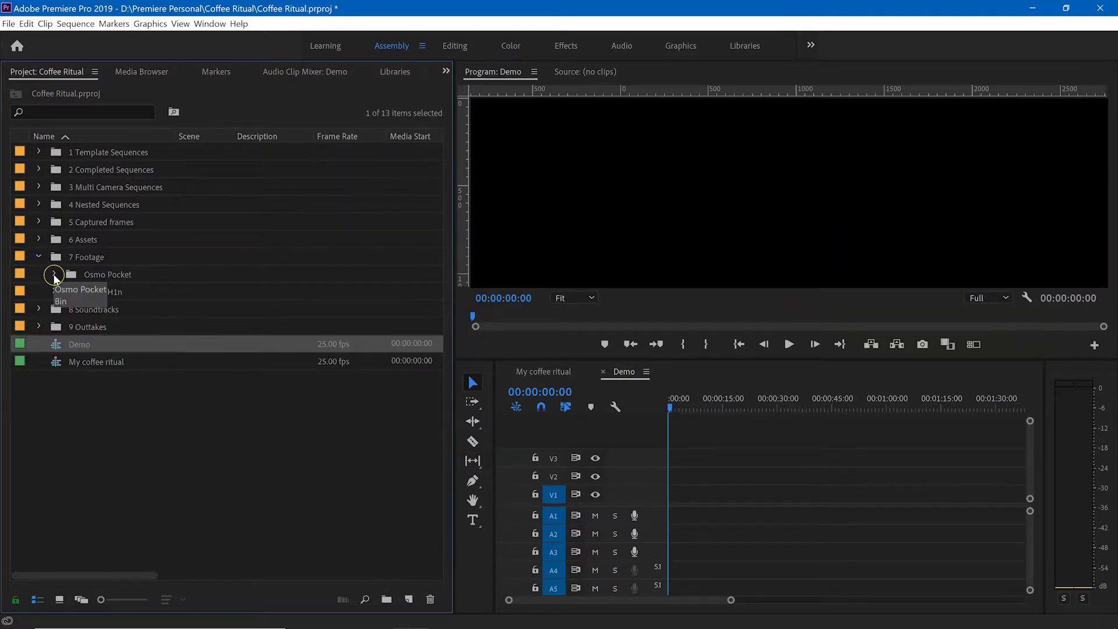
pyautogui.click(54, 275)
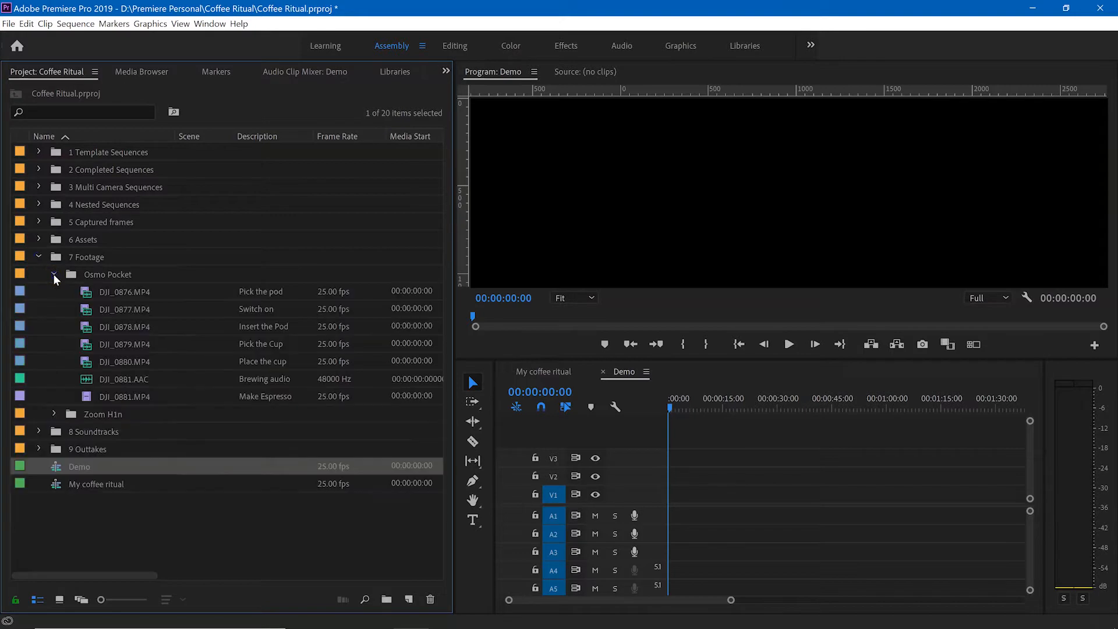
pyautogui.click(86, 292)
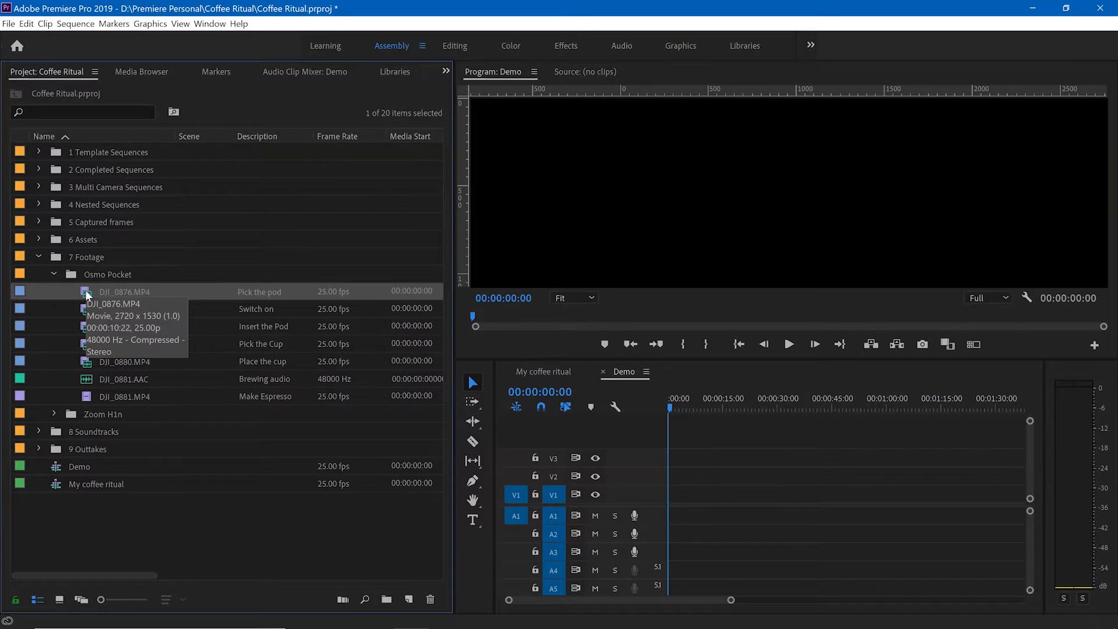
pyautogui.doubleClick(86, 292)
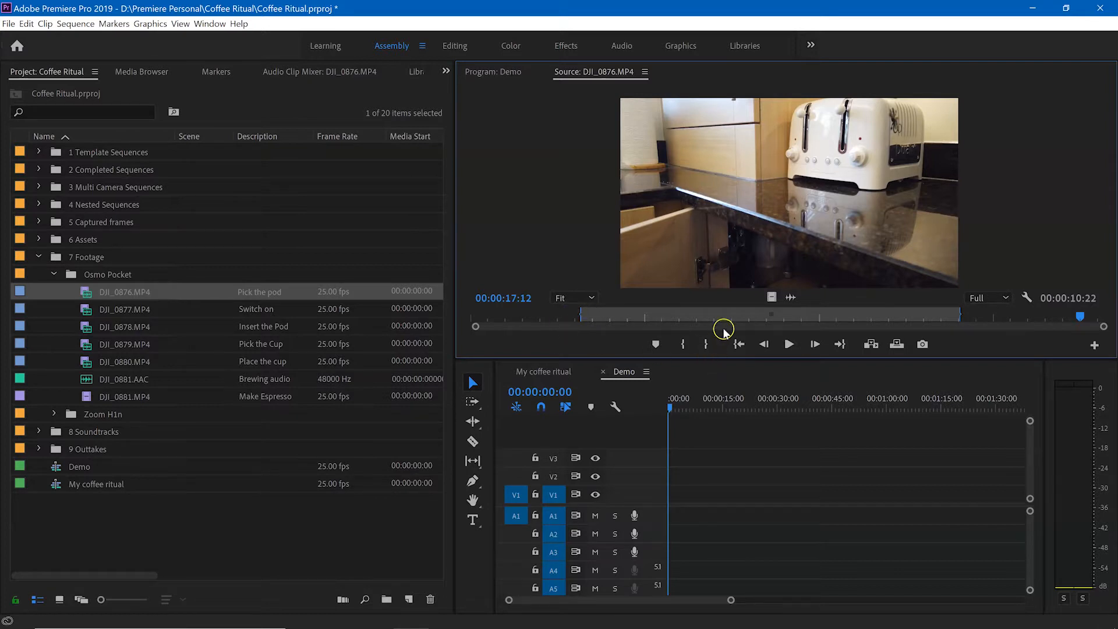
# - Mark an In point at 00:00:03:12 and an Out point at 00:00:12:07 in DJI_0876.MP4
pyautogui.moveTo(1080, 318); pyautogui.dragTo(594, 313)
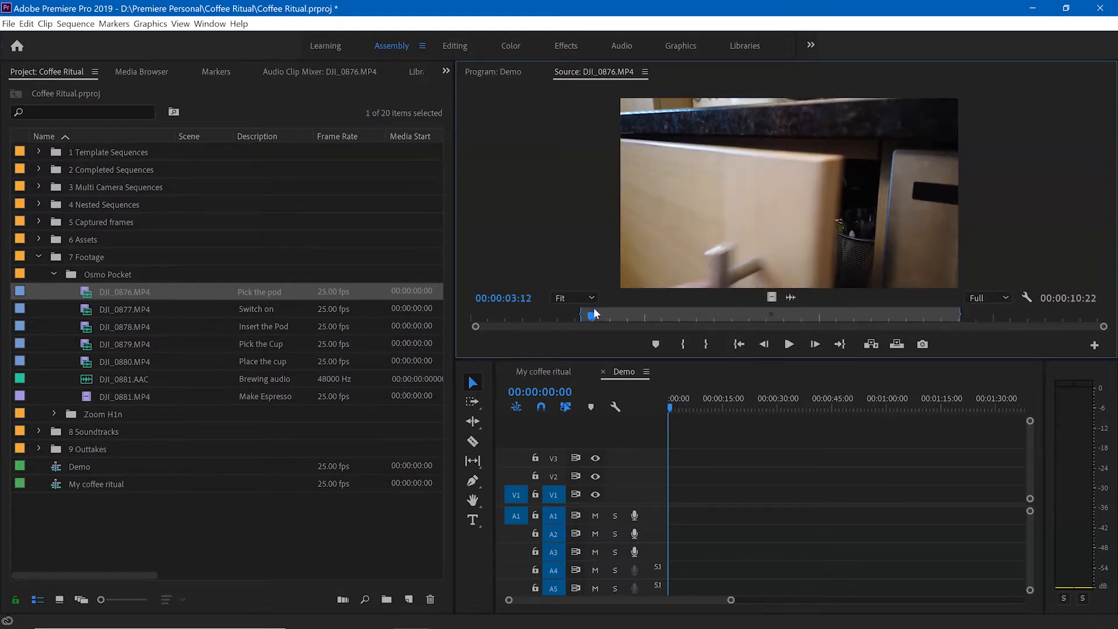
pyautogui.press('i')
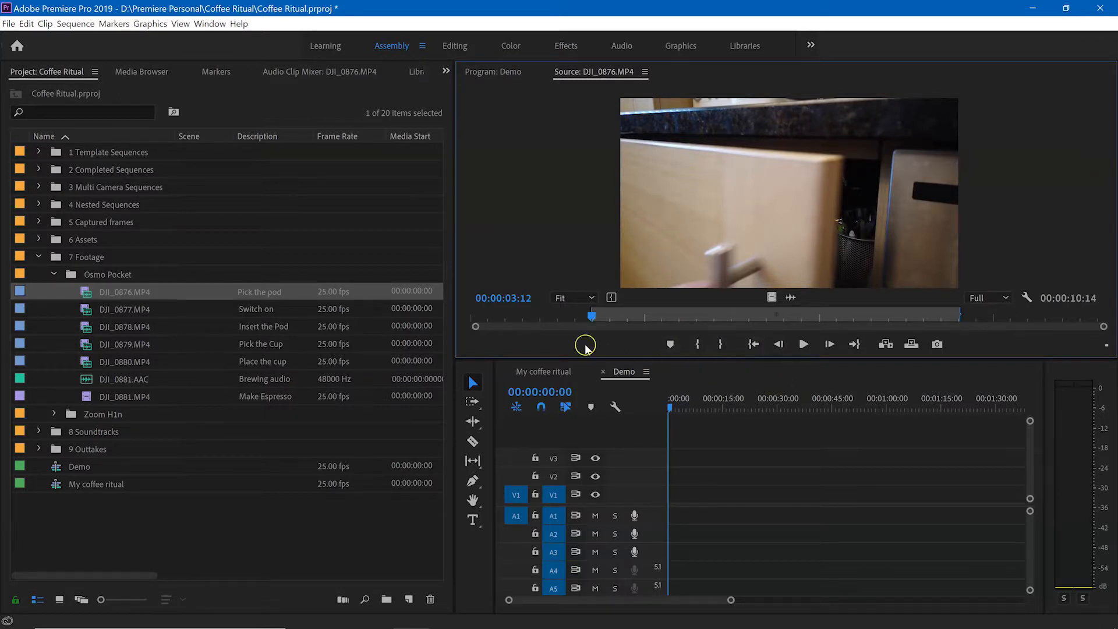
pyautogui.moveTo(590, 316); pyautogui.dragTo(897, 320)
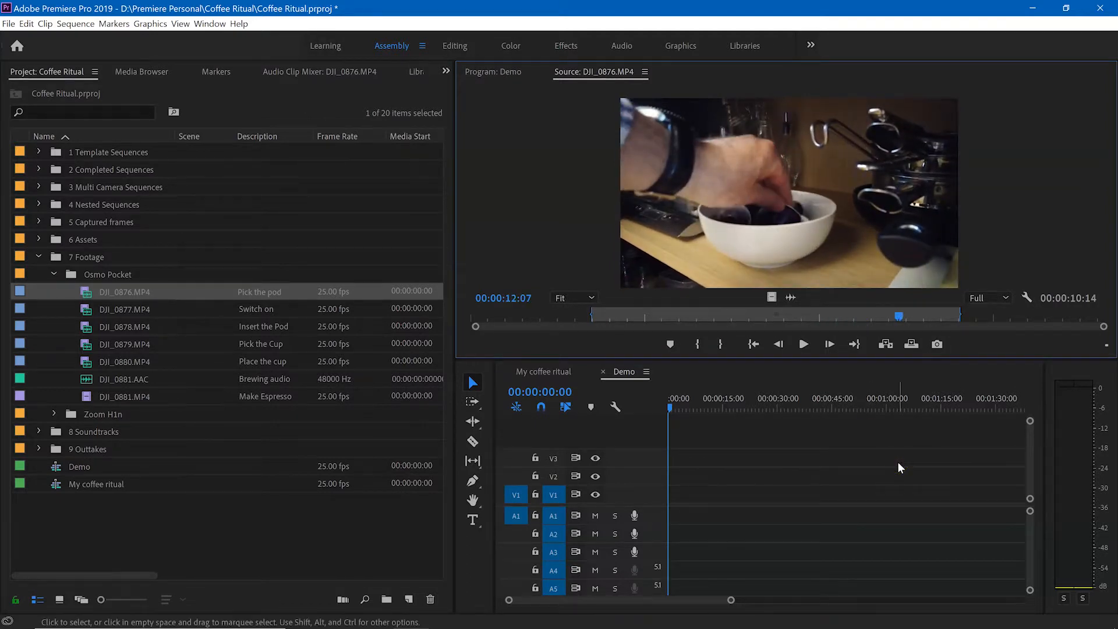
pyautogui.press('o')
pyautogui.click(629, 479)
pyautogui.click(606, 431)
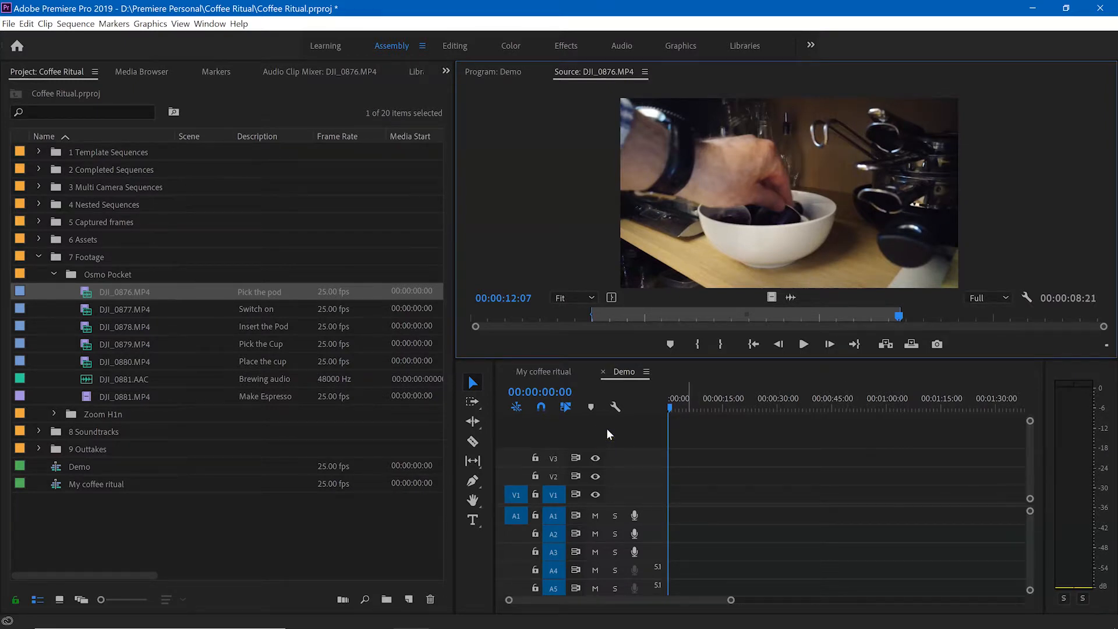
# - Insert the marked section of DJI_0876.MP4 at the start of the Demo sequence and make track V1 taller to show thumbnails
pyautogui.moveTo(86, 292)
pyautogui.mouseDown()
pyautogui.moveTo(439, 327)
pyautogui.moveTo(743, 510)
pyautogui.moveTo(666, 510)
pyautogui.moveTo(97, 257)
pyautogui.moveTo(86, 297)
pyautogui.mouseUp()
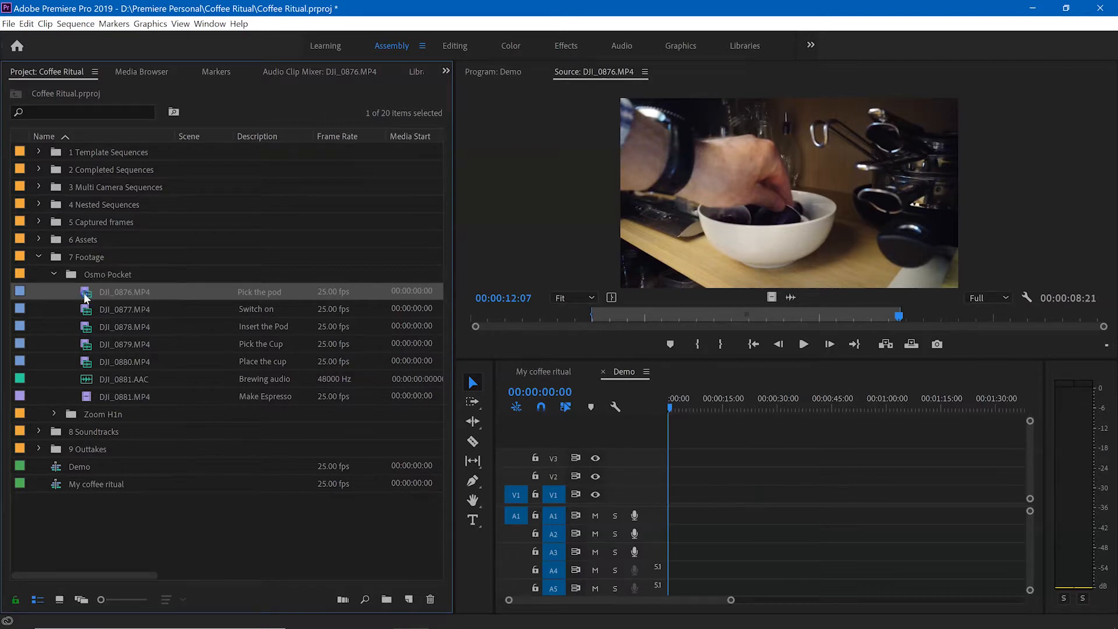
pyautogui.click(886, 346)
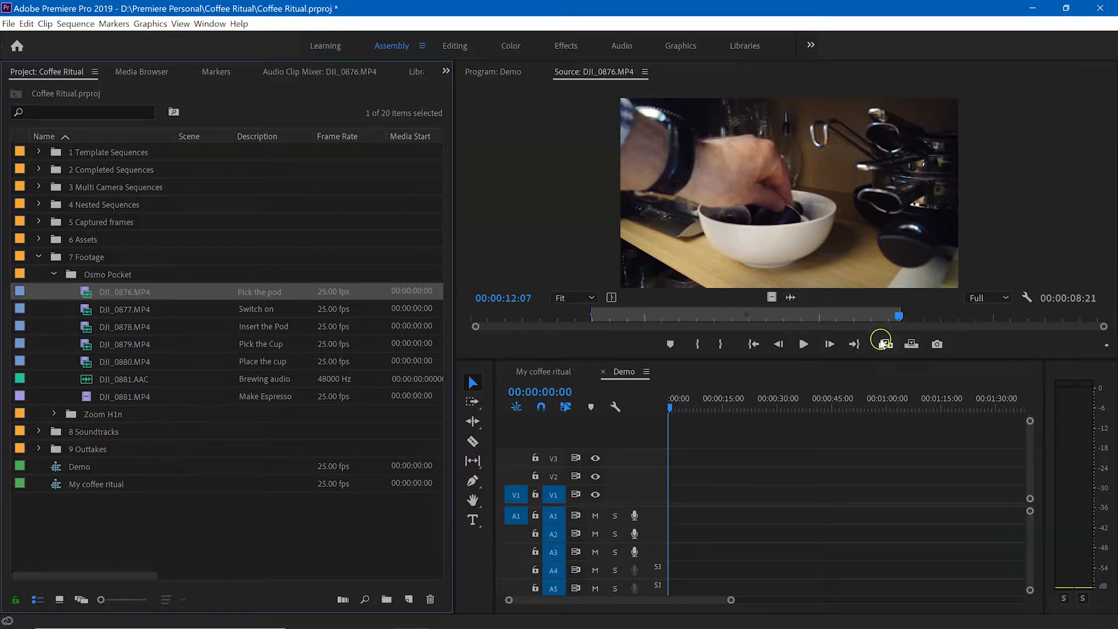
pyautogui.click(911, 345)
pyautogui.moveTo(910, 345); pyautogui.dragTo(901, 364)
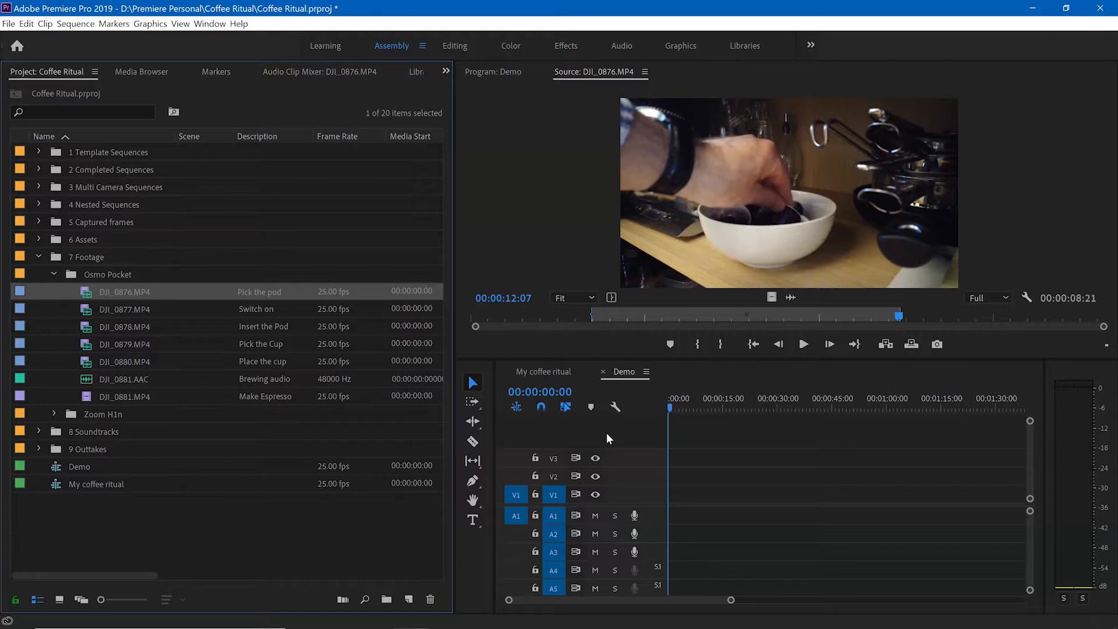
pyautogui.press(',')
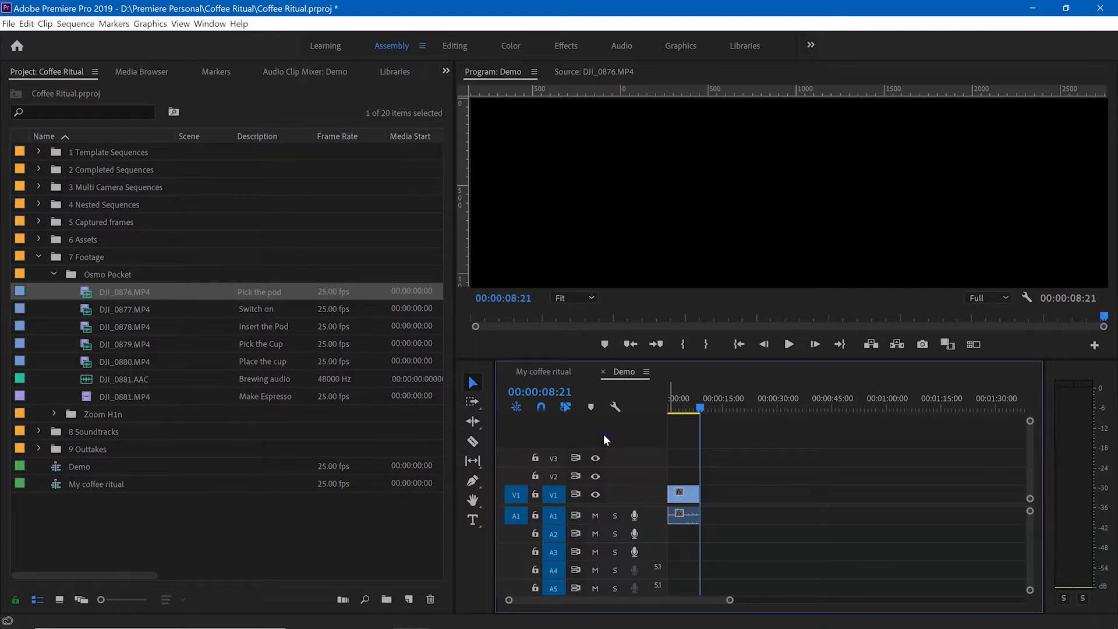
pyautogui.press('=')
pyautogui.press('=')
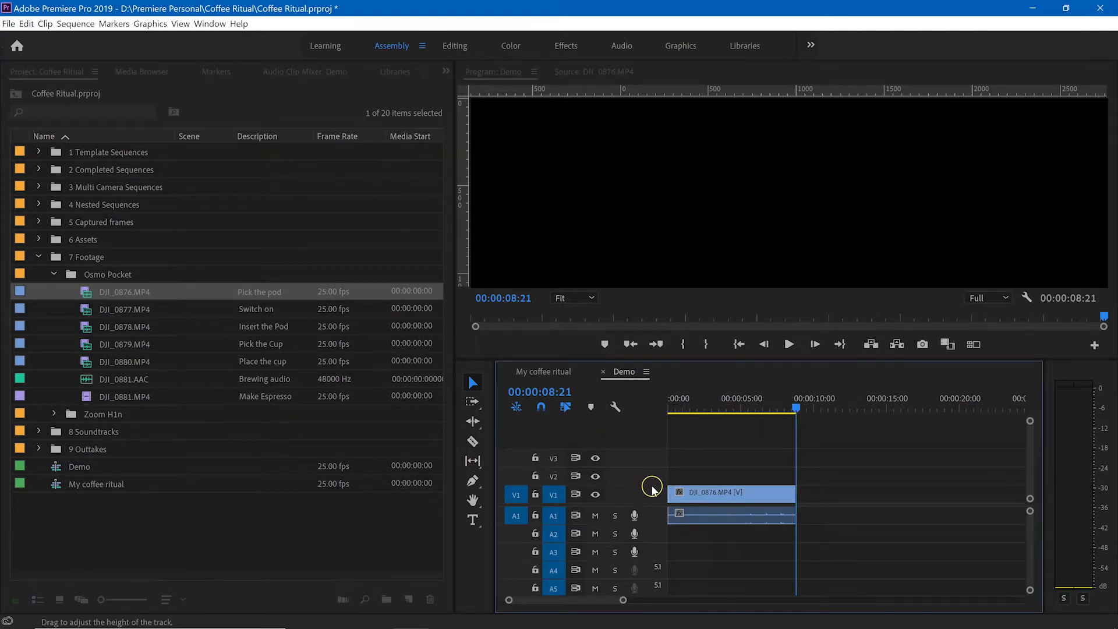
pyautogui.moveTo(655, 486); pyautogui.dragTo(654, 470)
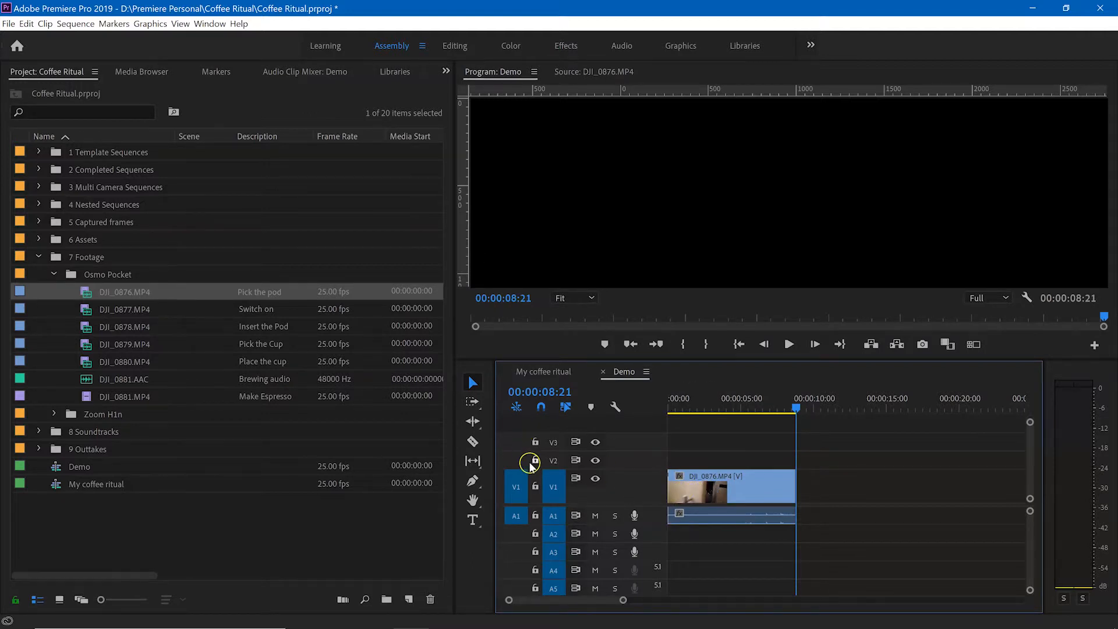
# - Insert the marked section of DJI_0877.MP4 after the first clip and move the playhead back to 00:00:05:00
pyautogui.doubleClick(87, 309)
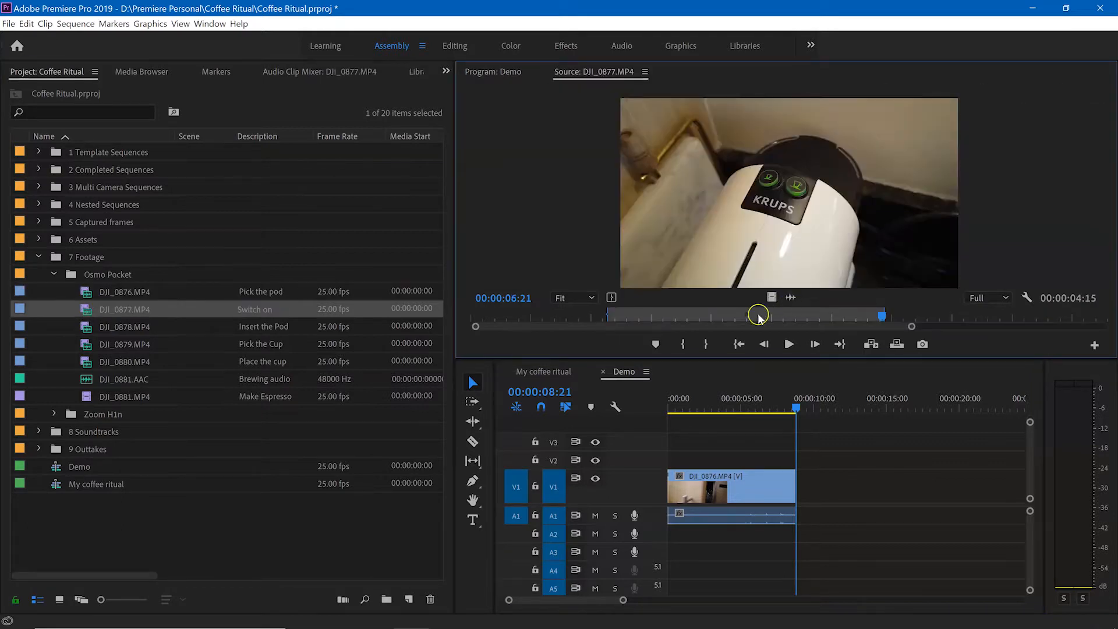
pyautogui.click(871, 344)
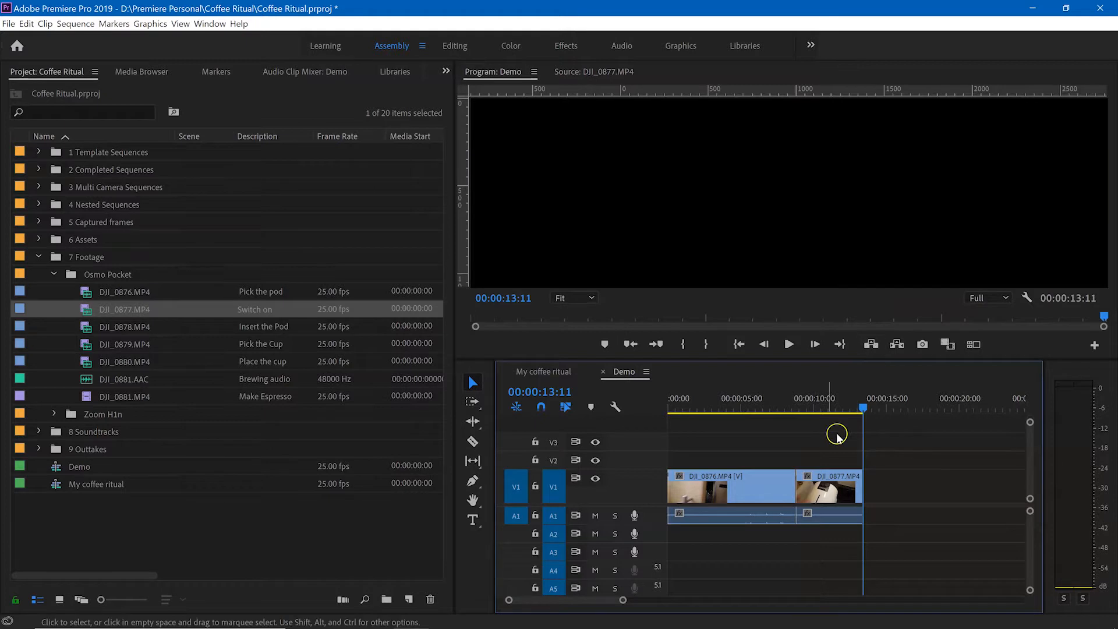
pyautogui.click(742, 400)
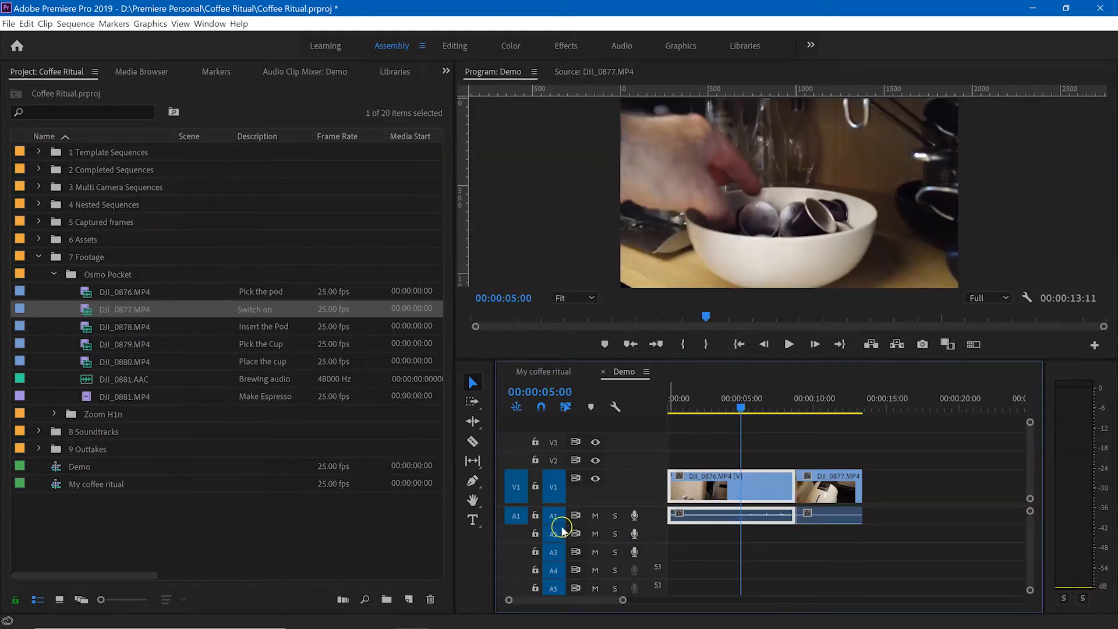
# - Insert DJI_0878.MP4 at 00:00:05:00, in the middle of the DJI_0876.MP4 clip, and undo the insert
pyautogui.doubleClick(74, 331)
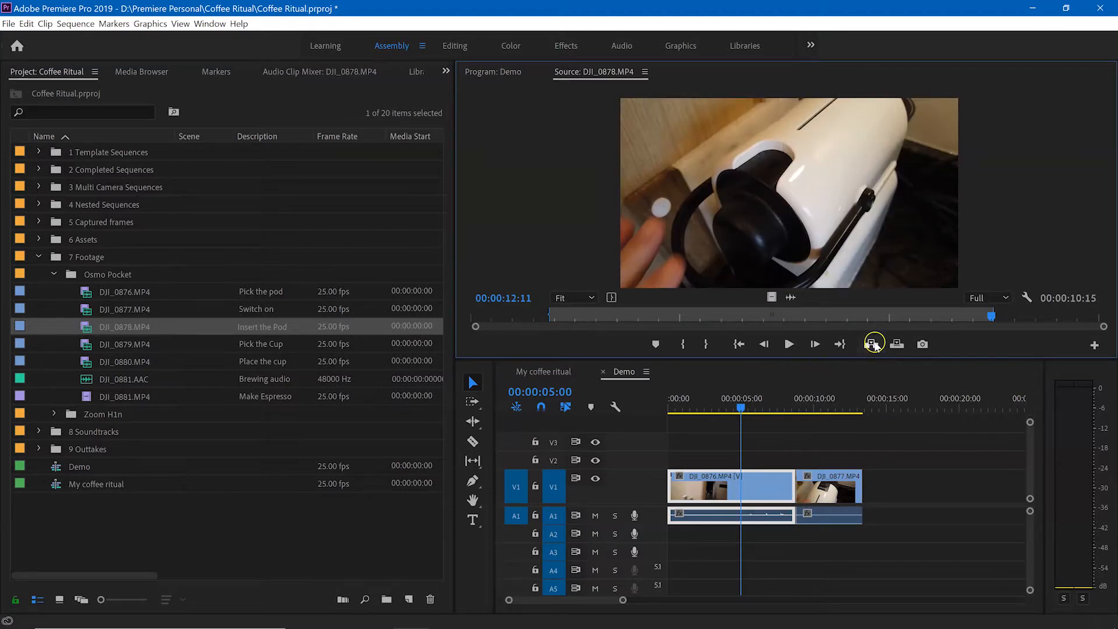
pyautogui.click(872, 344)
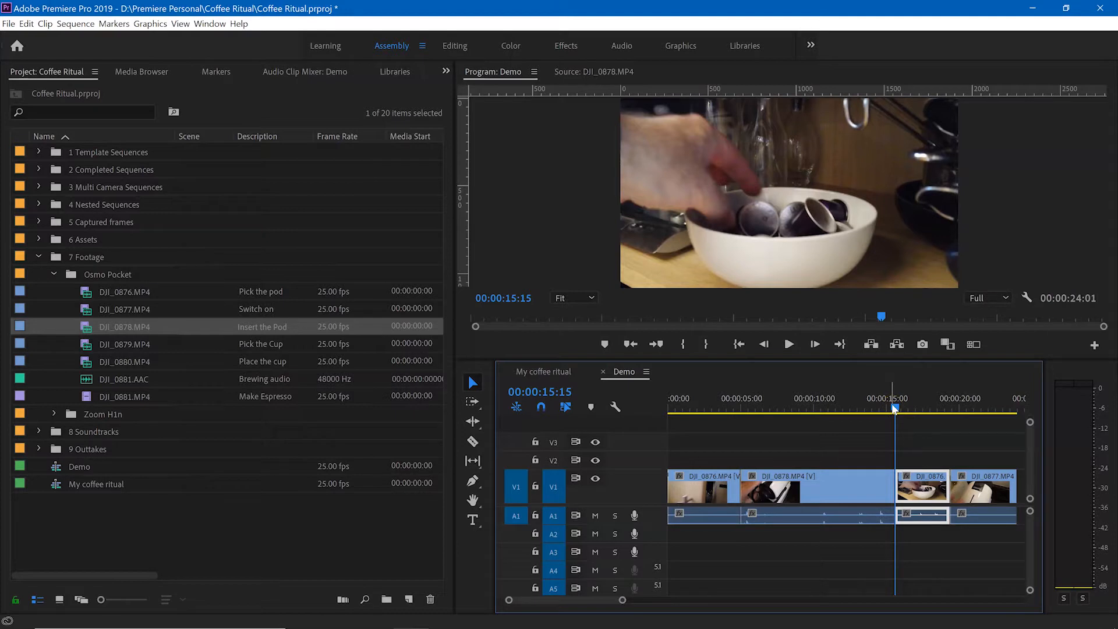
pyautogui.click(821, 494)
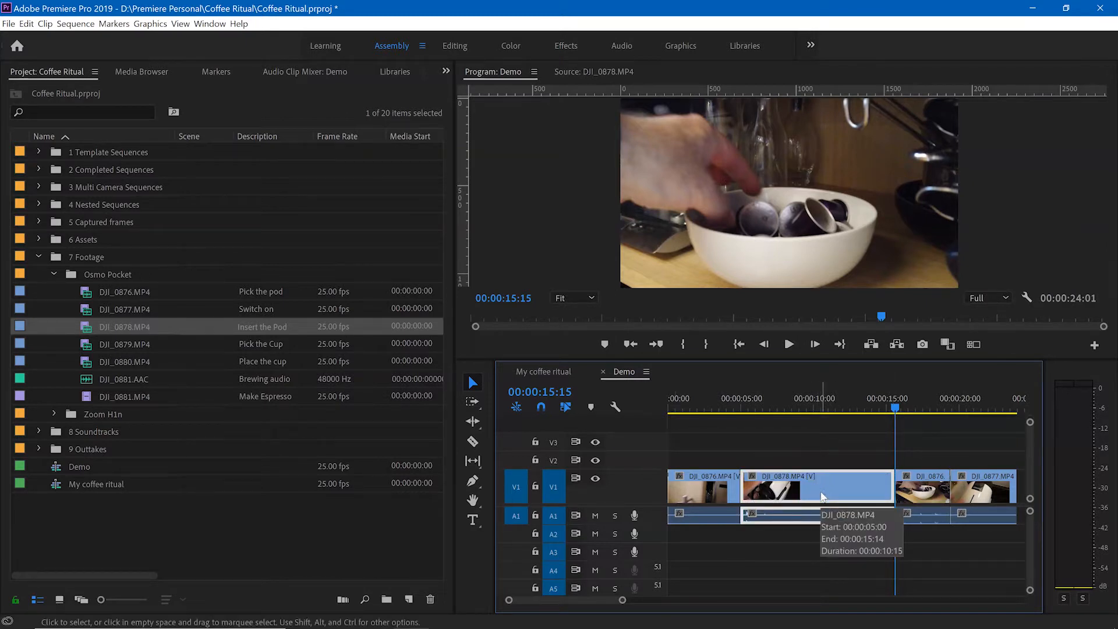
pyautogui.hotkey('shift', 'Delete')
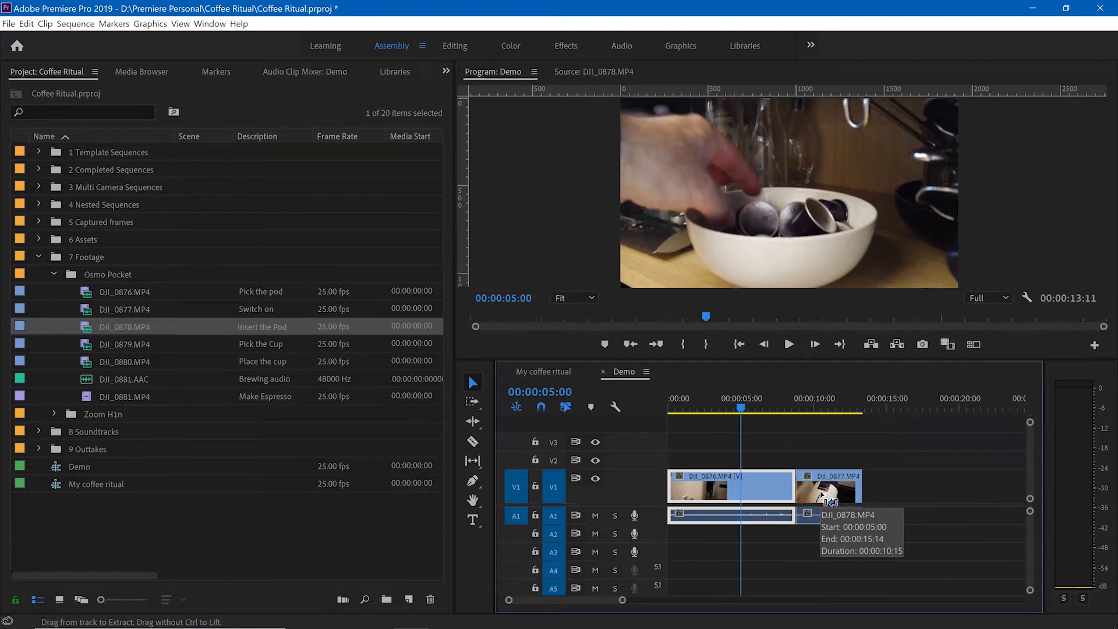
# - Overwrite the Demo sequence with DJI_0878.MP4 from 00:00:05:00 and undo the overwrite
pyautogui.click(897, 344)
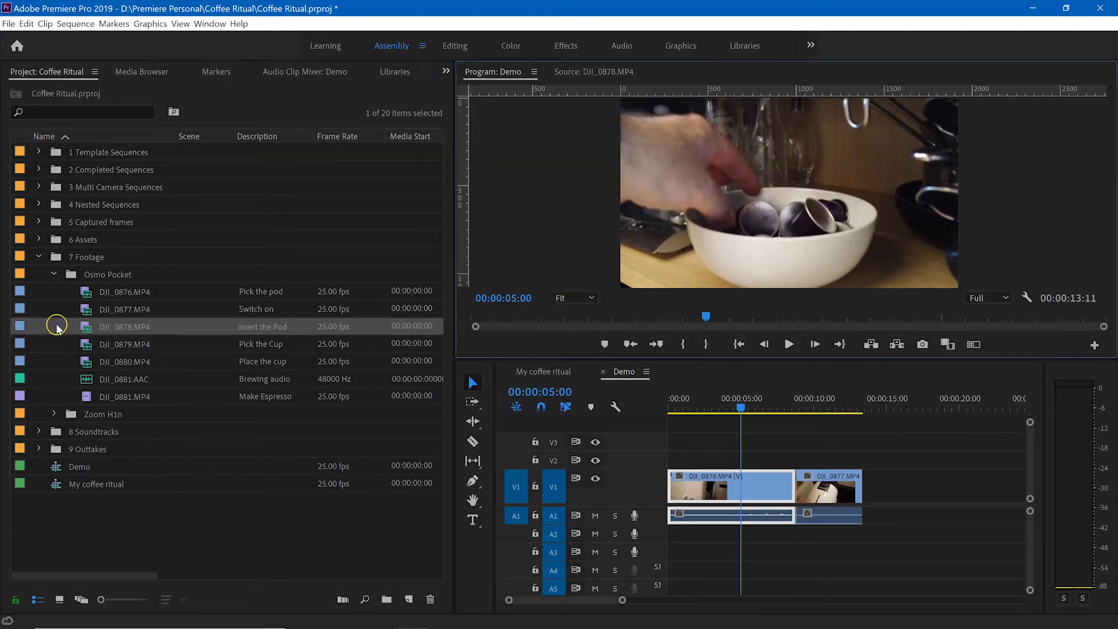
pyautogui.doubleClick(85, 327)
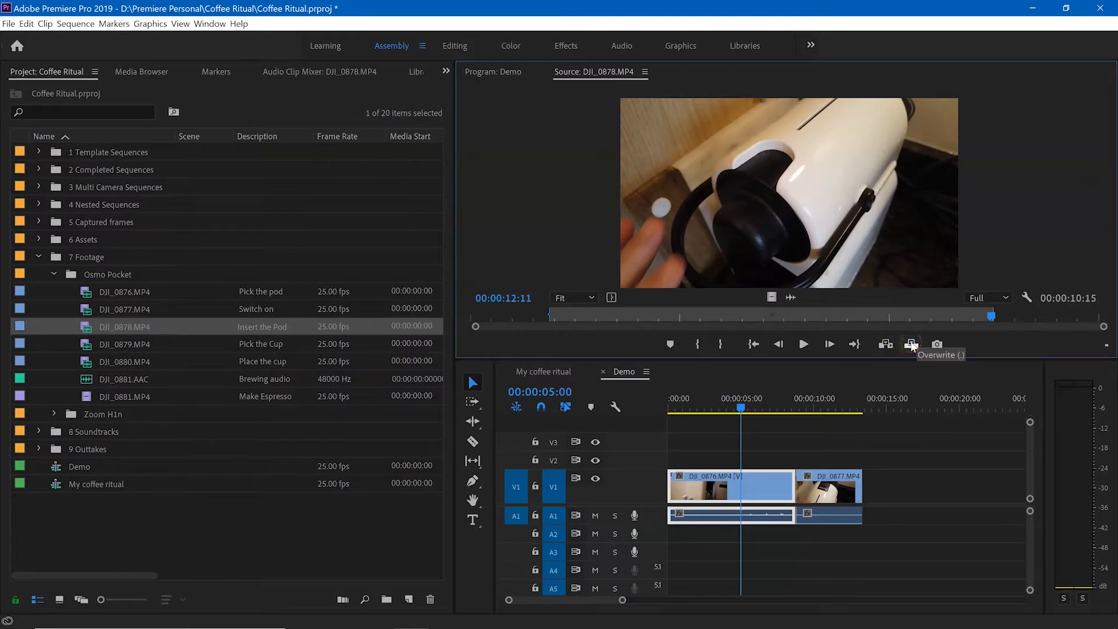
pyautogui.click(911, 344)
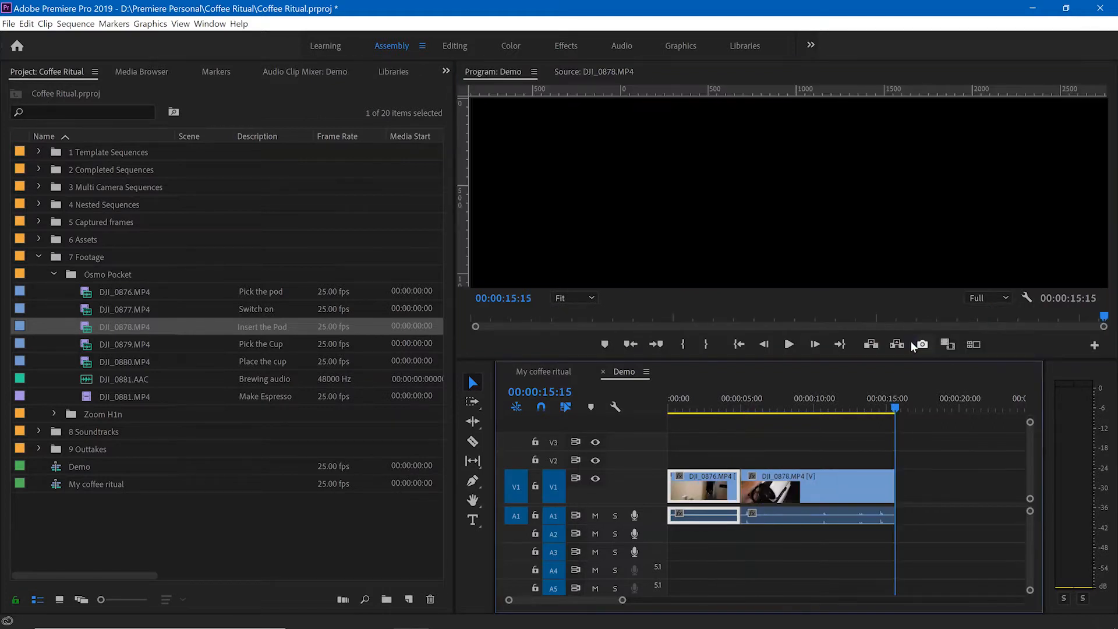
pyautogui.click(913, 493)
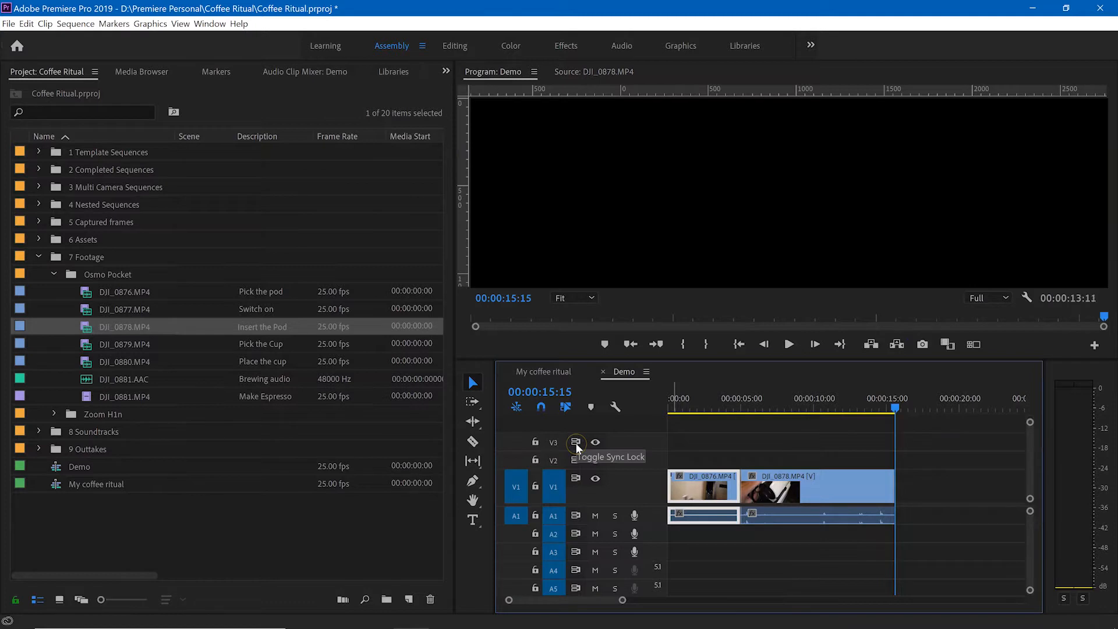
pyautogui.hotkey('ctrl', 'z')
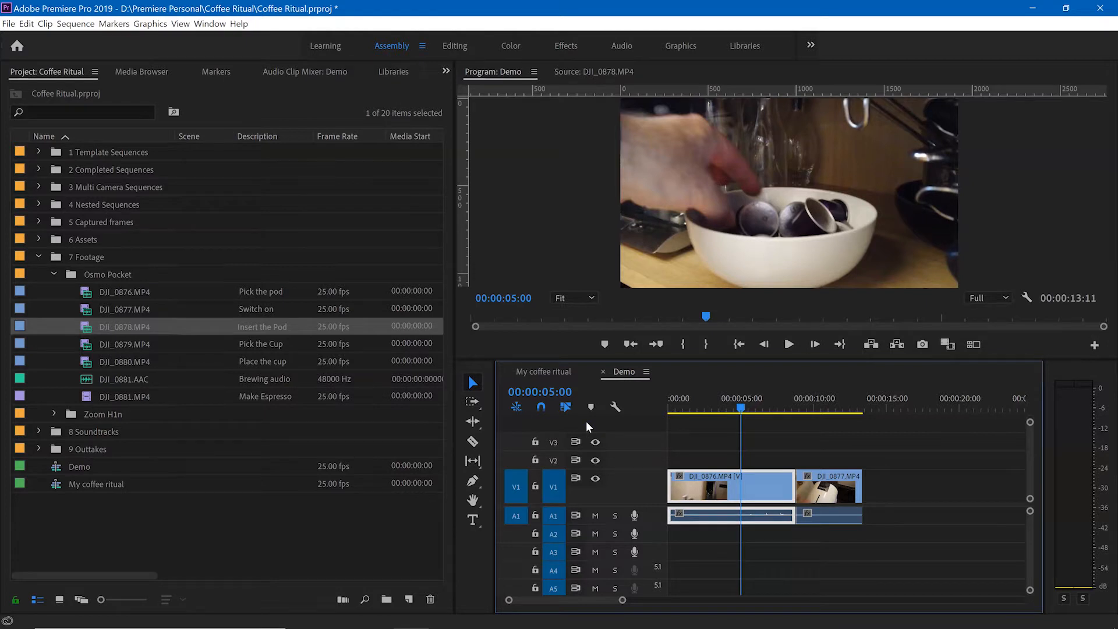
# - Patch the source video V1 to sequence track V2 and enable targeting on V2
pyautogui.press('=')
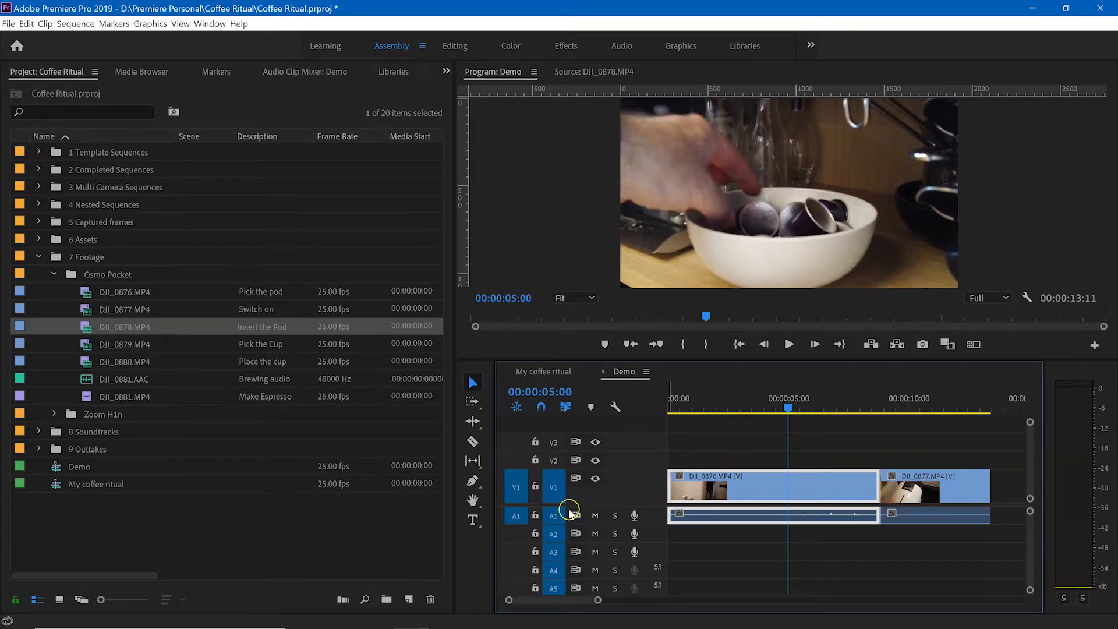
pyautogui.click(514, 462)
pyautogui.click(553, 460)
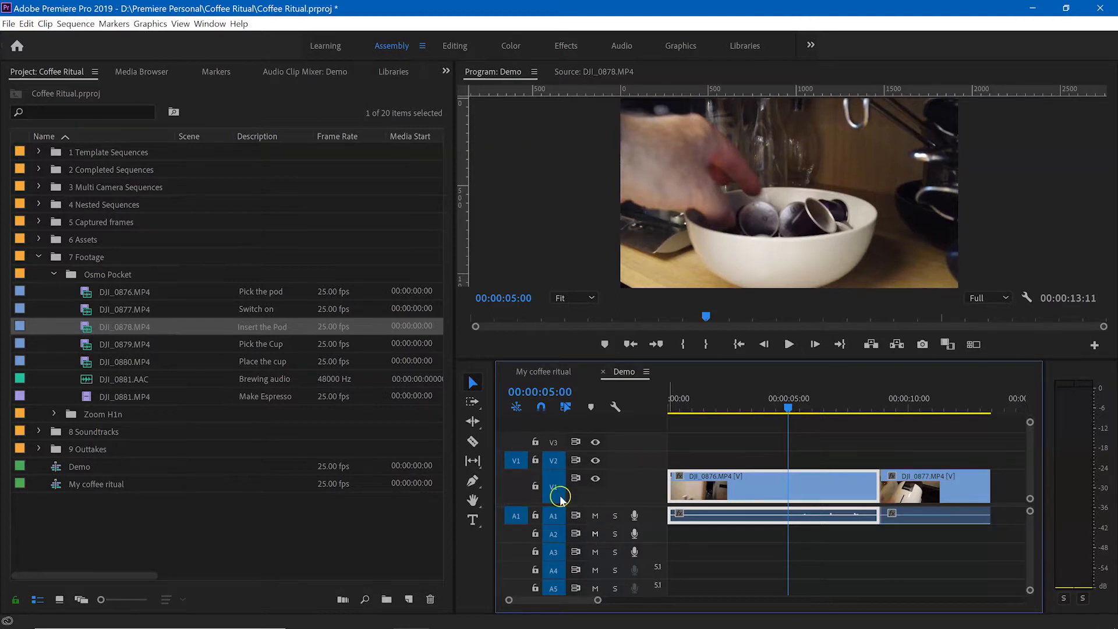
# - Insert DJI_0879.MP4 on track V2 at 00:00:05:00 and undo the insert
pyautogui.doubleClick(87, 343)
pyautogui.click(870, 344)
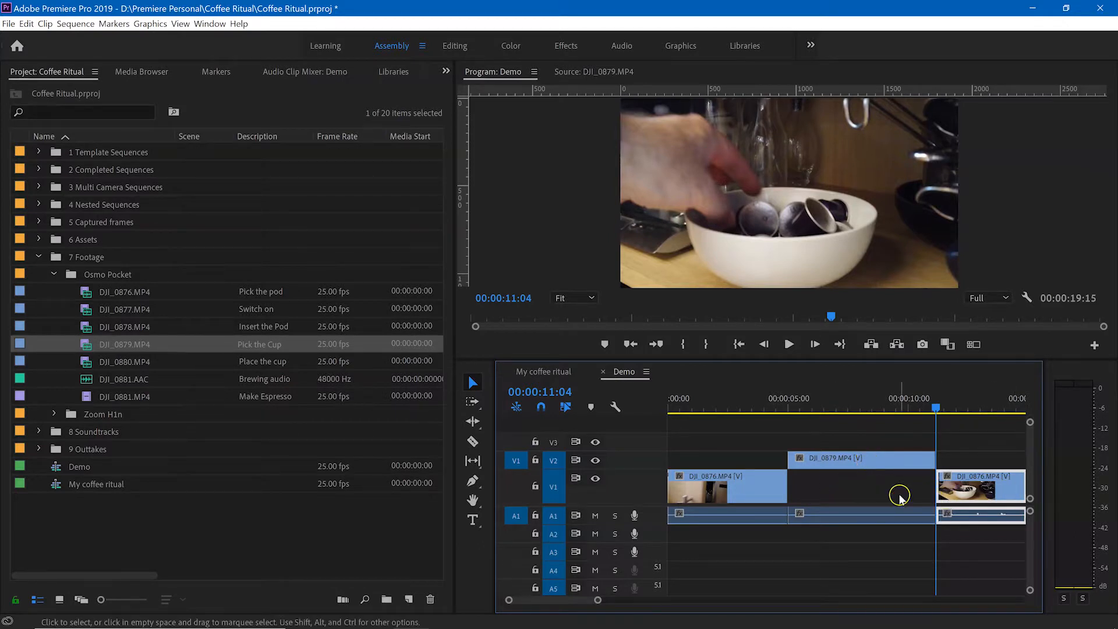
pyautogui.click(848, 486)
pyautogui.hotkey('ctrl', 'z')
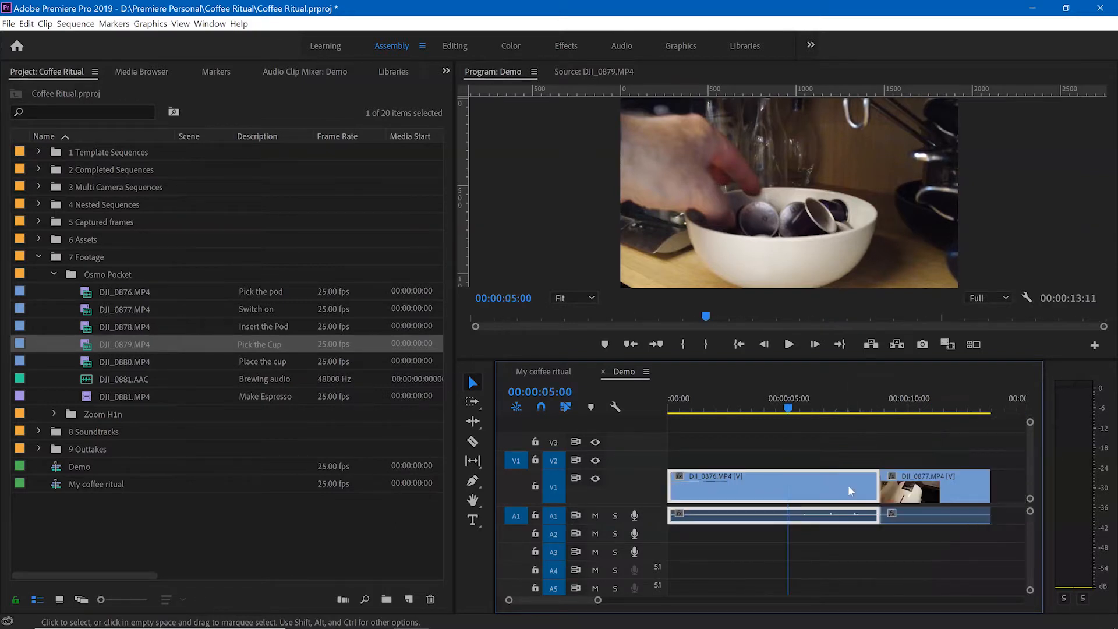
# - Overwrite DJI_0879.MP4 onto V2 at 00:00:05:00 with the source audio still patched to A1
pyautogui.doubleClick(102, 342)
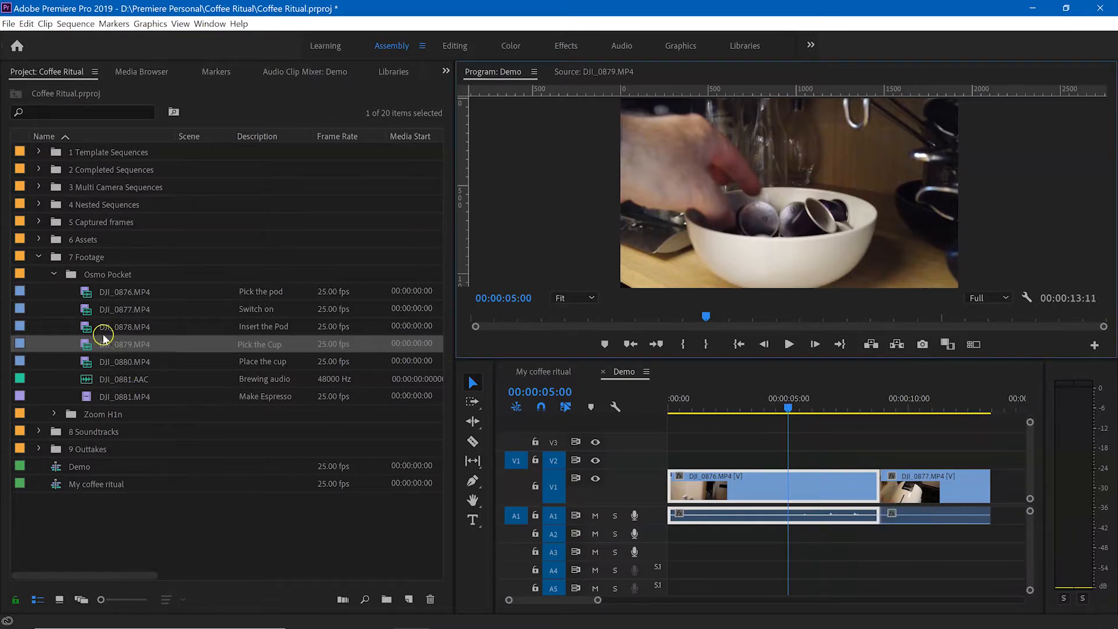
pyautogui.click(920, 339)
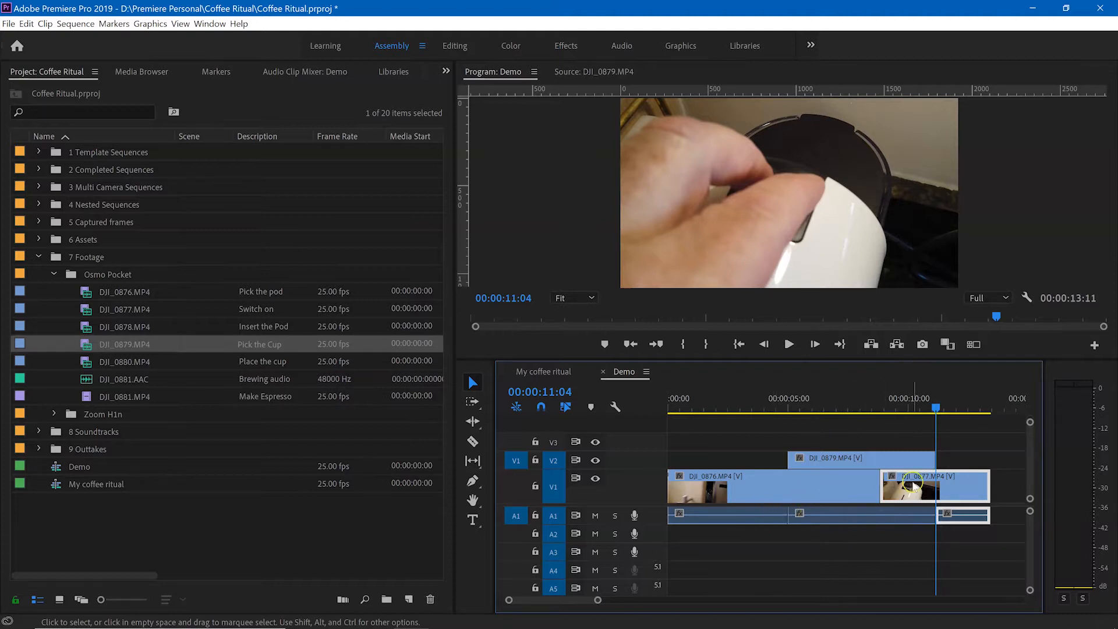
# - Patch the source audio to A2, undo the previous overwrite, and overwrite DJI_0879.MP4 onto V2 and A2 at 00:00:05:00
pyautogui.click(516, 534)
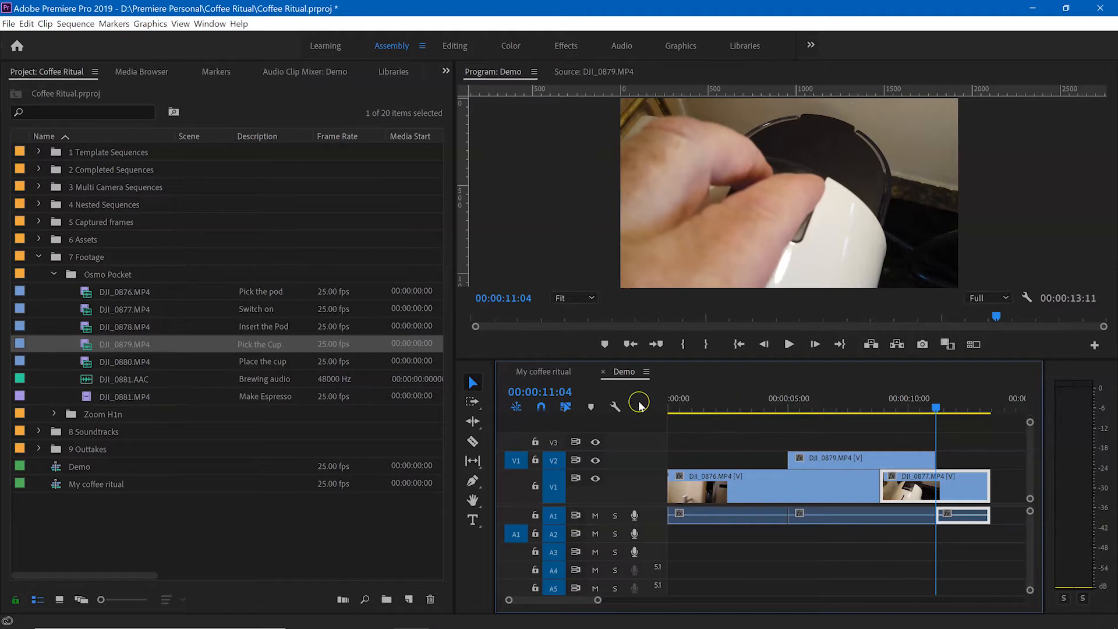
pyautogui.hotkey('ctrl', 'z')
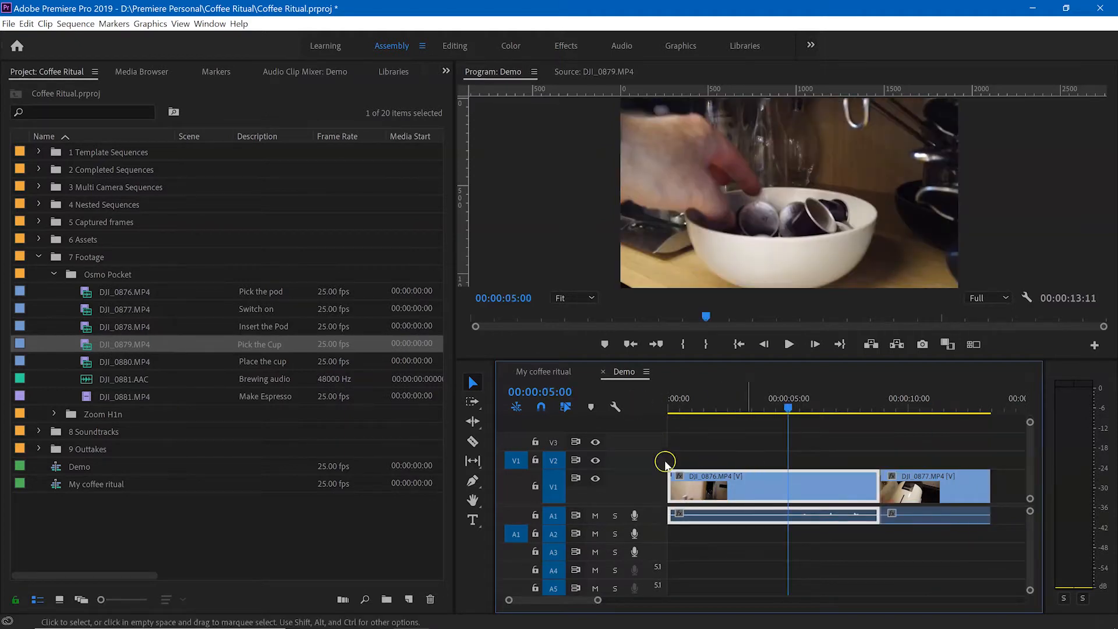
pyautogui.doubleClick(92, 343)
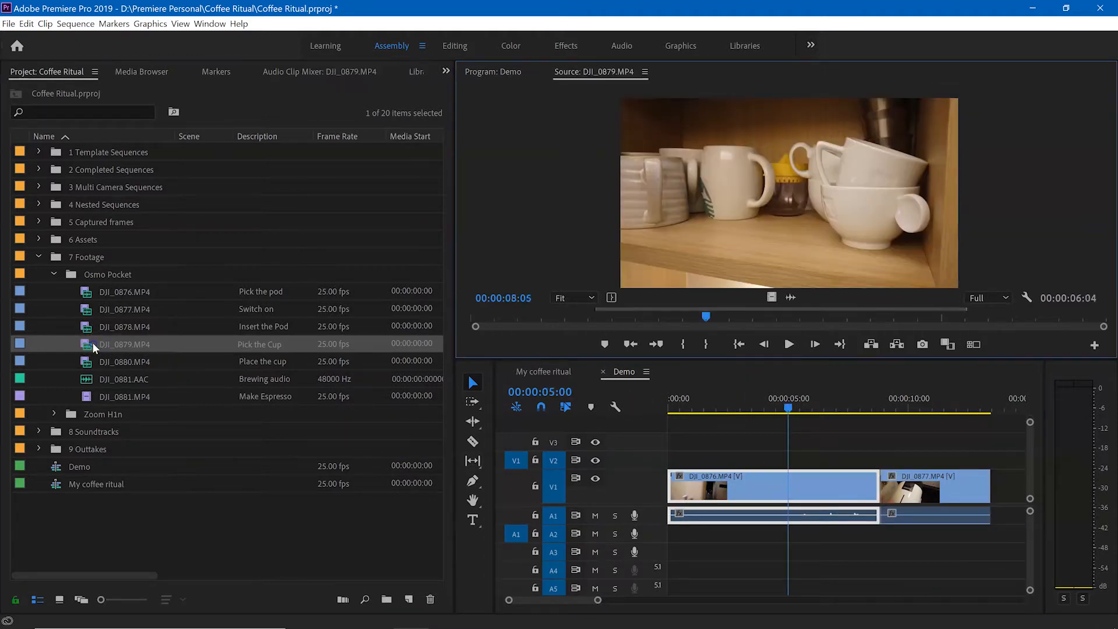
pyautogui.click(911, 344)
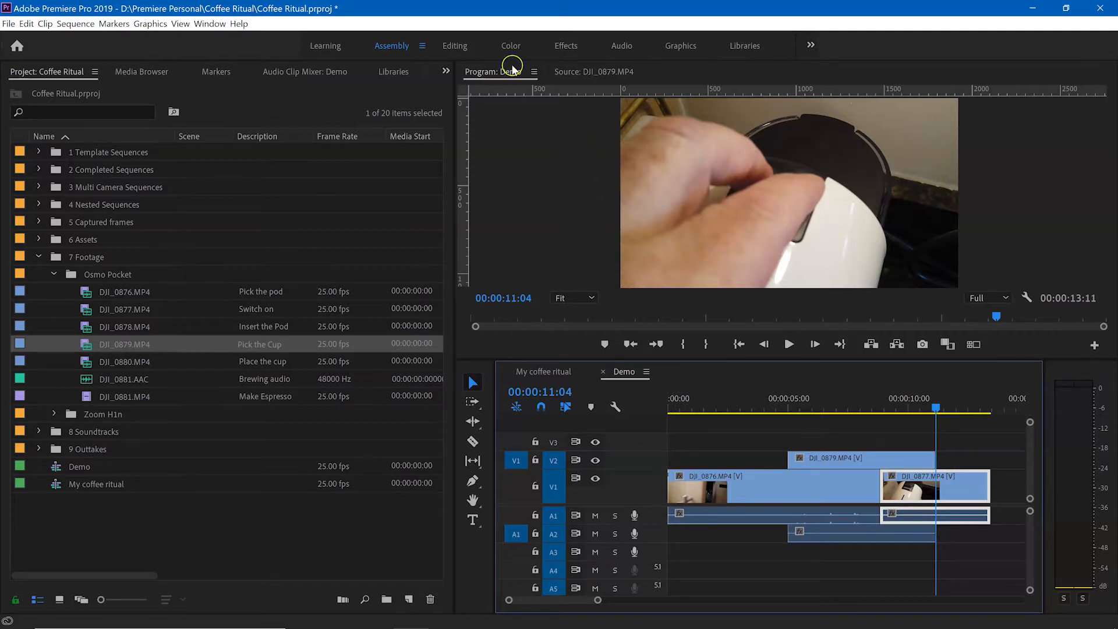
# - Switch to the Editing workspace and place the playhead at 00:00:02:11 in the Demo sequence
pyautogui.click(455, 46)
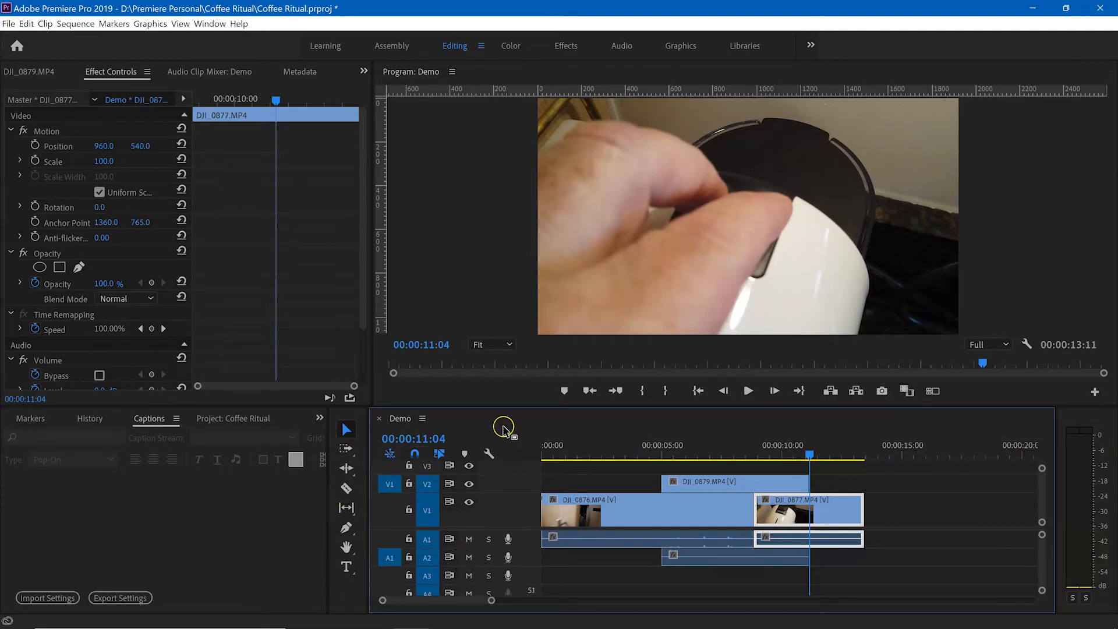
pyautogui.click(600, 446)
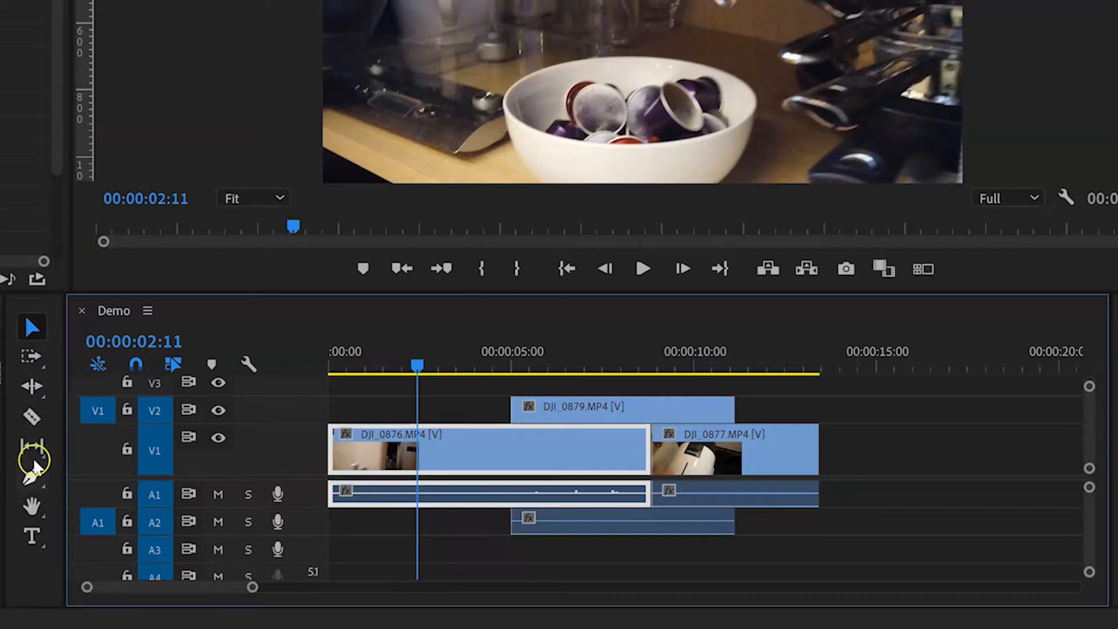
# - Cut the DJI_0876.MP4 clip at the playhead with the Razor tool and undo the cut
pyautogui.click(32, 416)
pyautogui.click(418, 449)
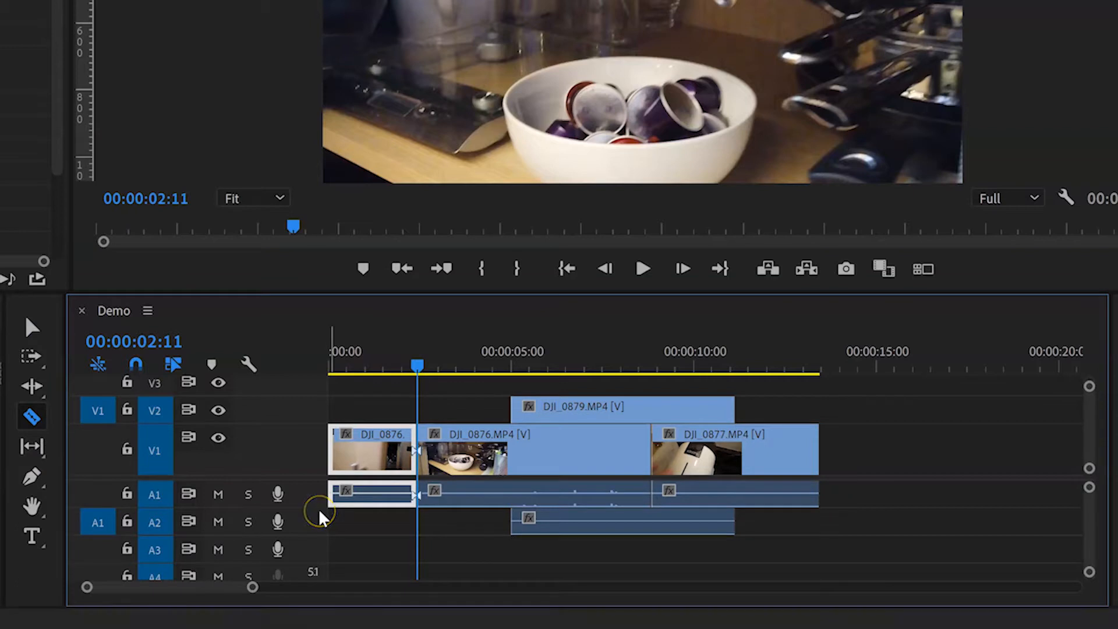
pyautogui.hotkey('ctrl', 'z')
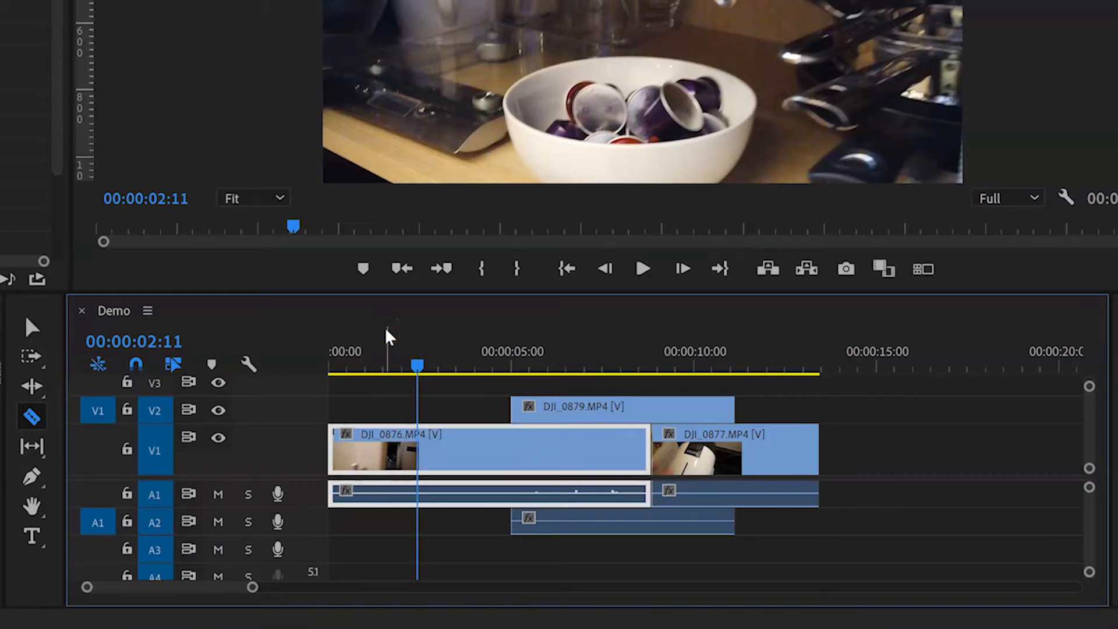
# - Split DJI_0876.MP4 at 00:00:02:11 with Add Edit, selecting its second part, and move the playhead to 00:00:06:12
pyautogui.hotkey('ctrl', 'k')
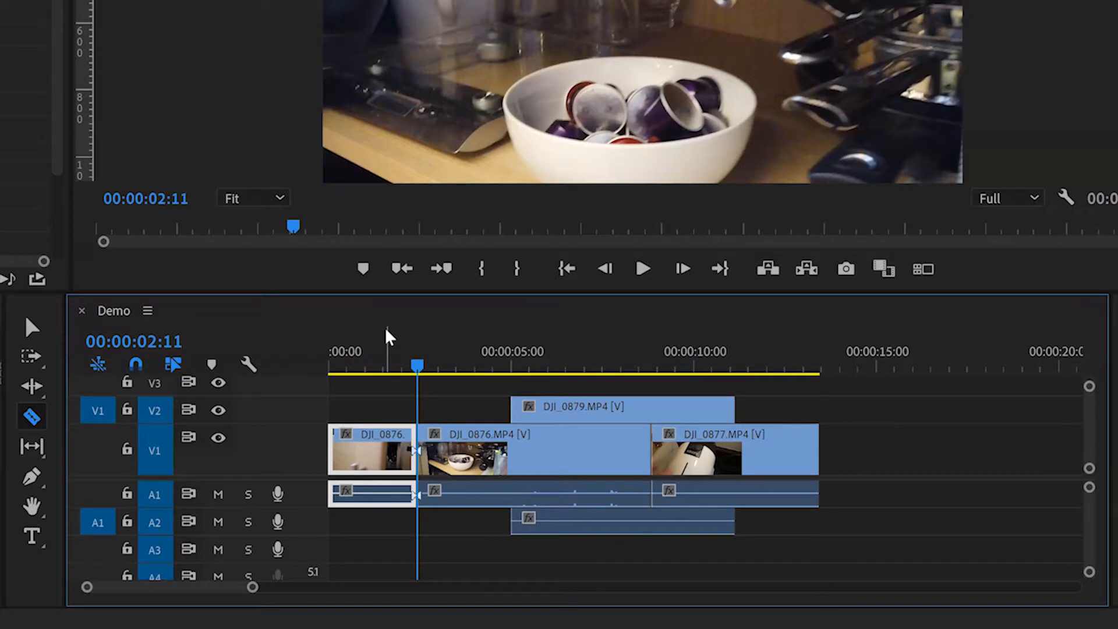
pyautogui.click(32, 328)
pyautogui.click(470, 455)
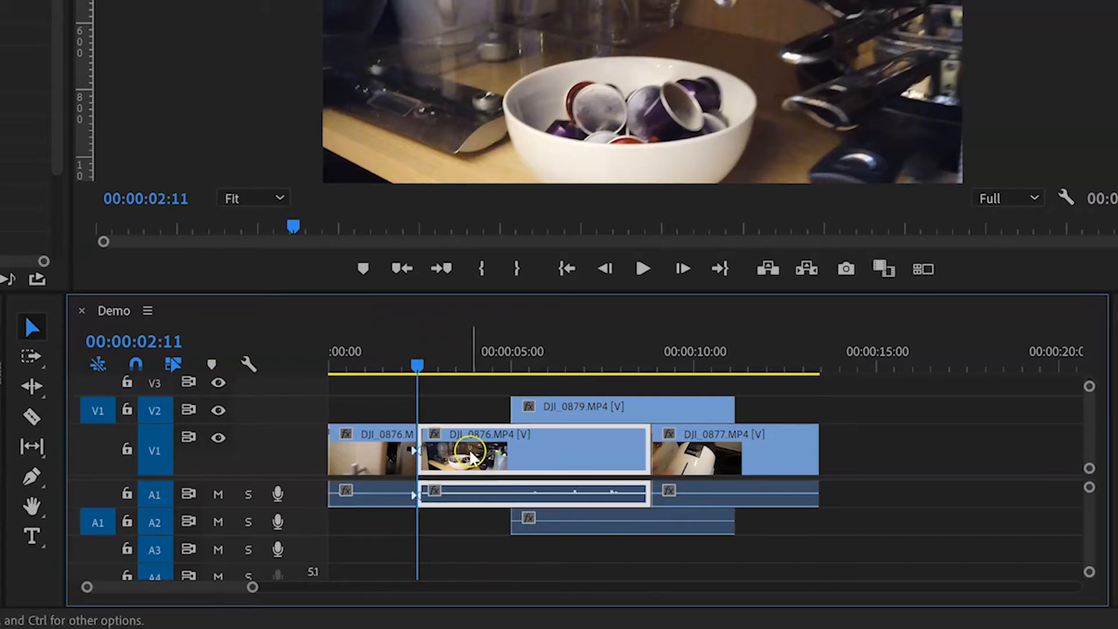
pyautogui.moveTo(455, 433)
pyautogui.mouseDown()
pyautogui.moveTo(861, 424)
pyautogui.moveTo(903, 456)
pyautogui.moveTo(456, 451)
pyautogui.mouseUp()
pyautogui.click(567, 354)
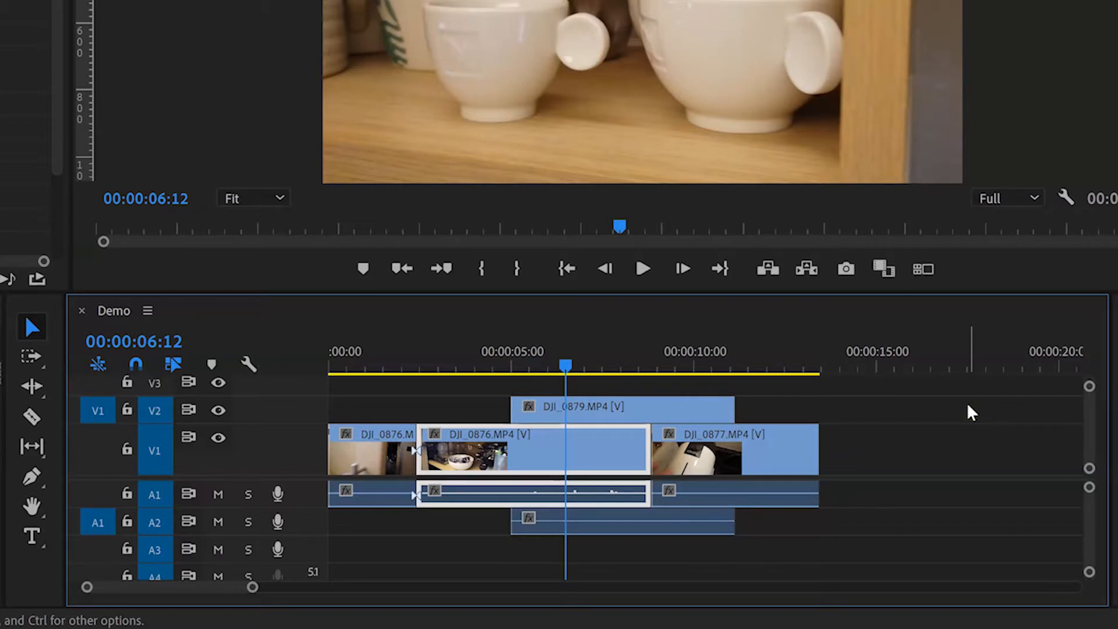
# - Undo a trial cut limited to DJI_0876.MP4 and split the clips on all tracks at 00:00:06:12 with Add Edit to All Tracks
pyautogui.hotkey('ctrl', 'k')
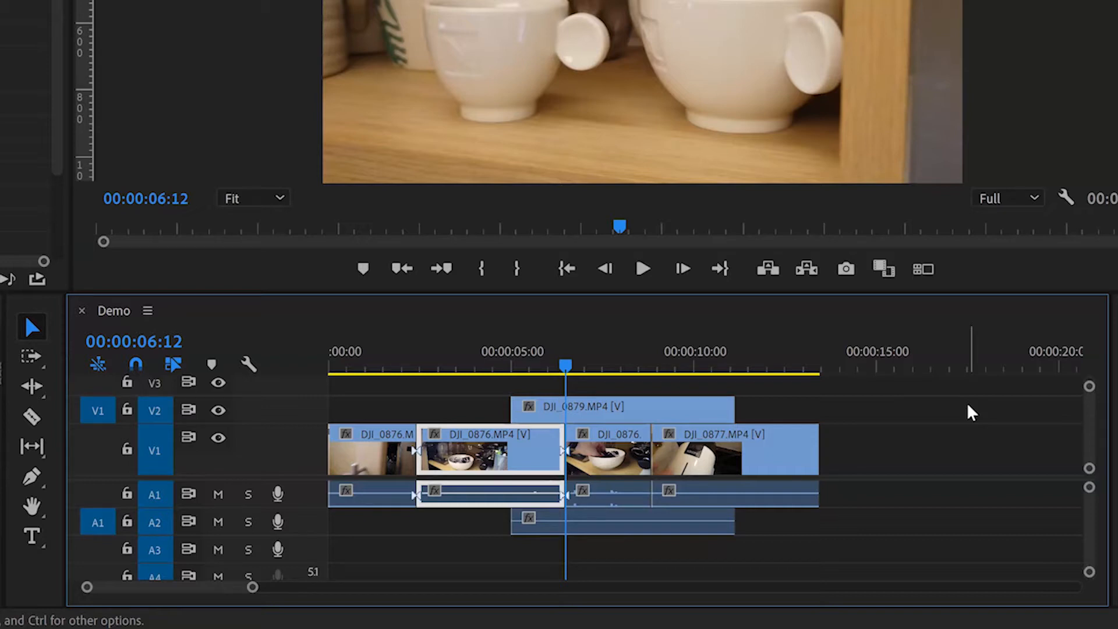
pyautogui.hotkey('ctrl', 'z')
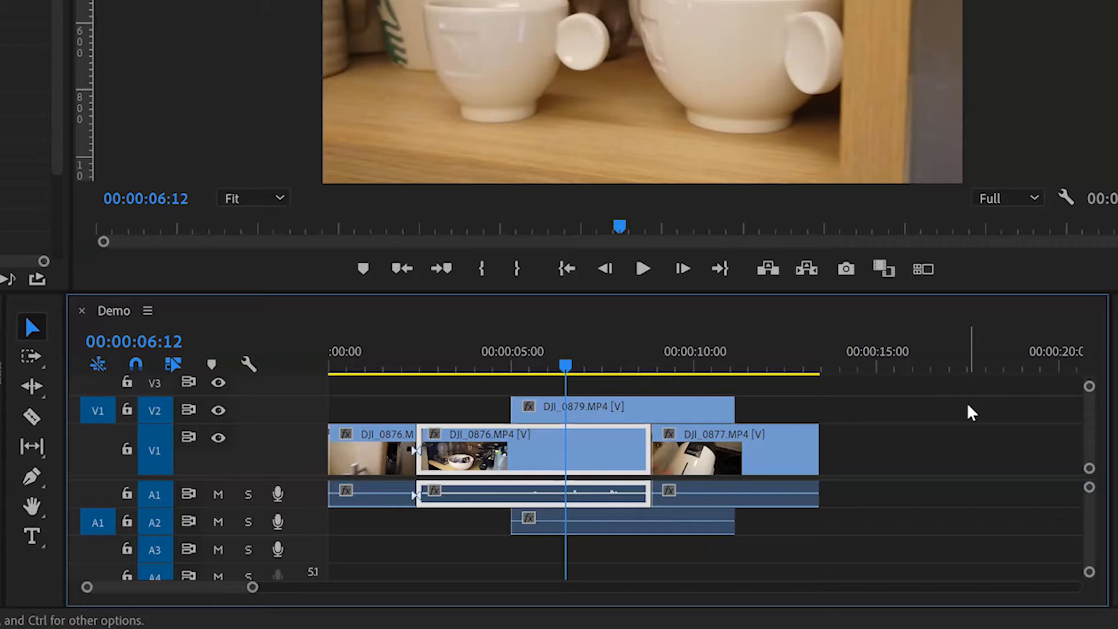
pyautogui.hotkey('ctrl', 'shift', 'k')
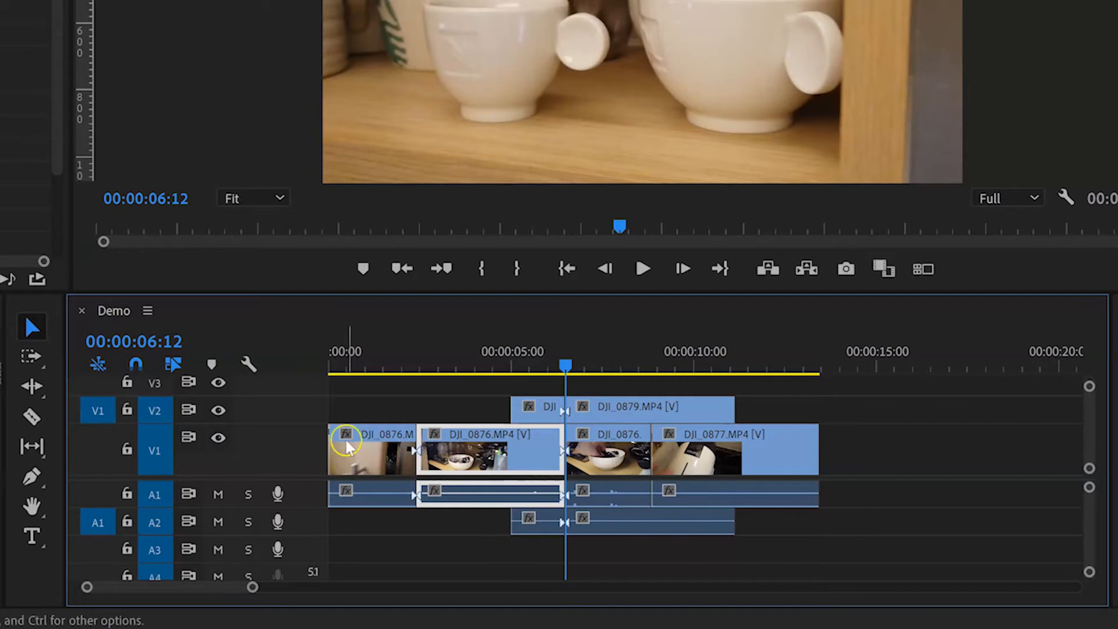
# - Delete the opening DJI_0876.MP4 segment without closing the gap and undo the deletion
pyautogui.click(370, 435)
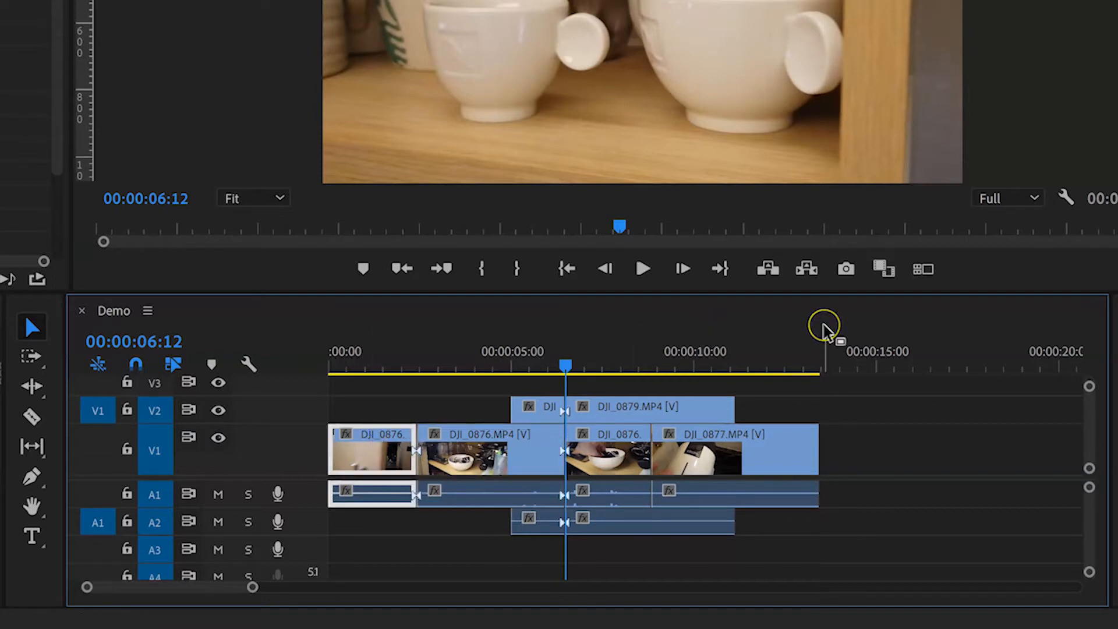
pyautogui.press('Delete')
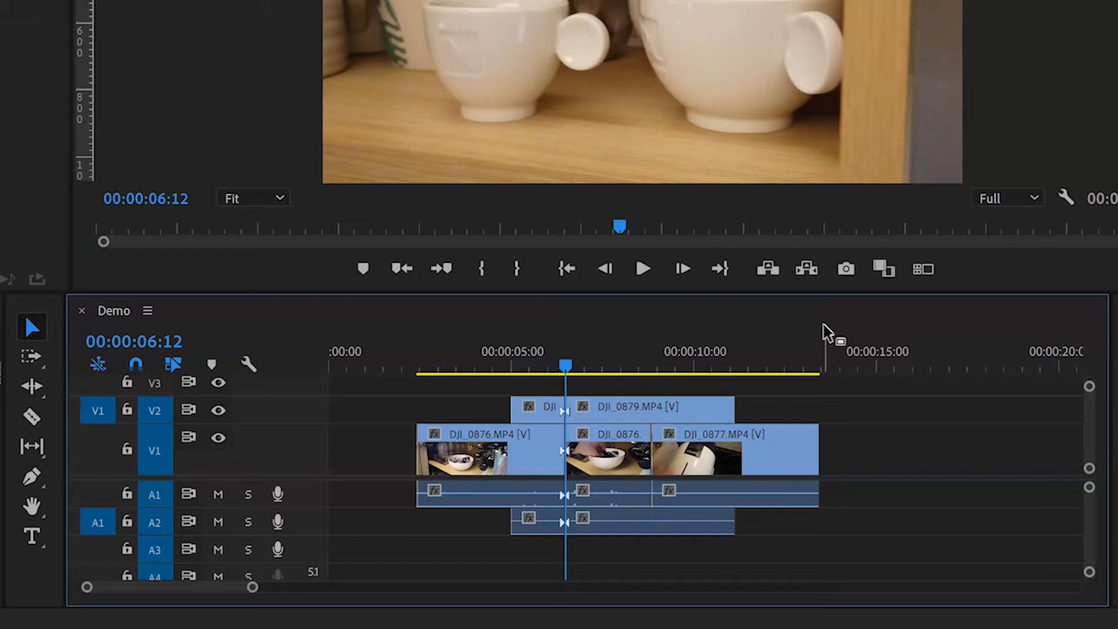
pyautogui.hotkey('ctrl', 'z')
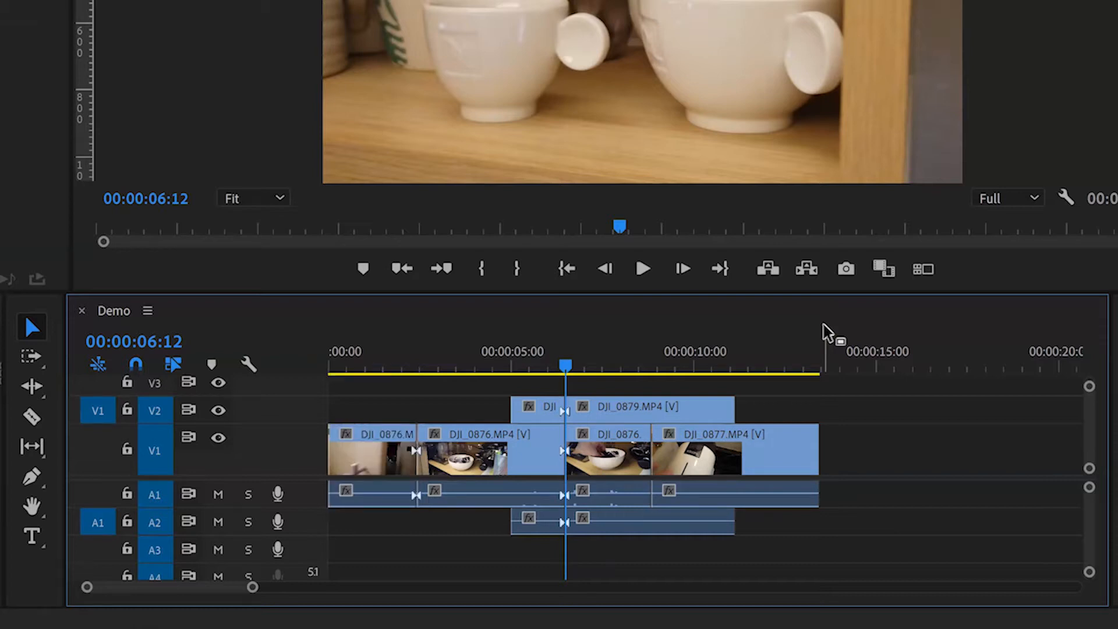
# - Ripple delete the opening DJI_0876.MP4 segment to close up the gap at the sequence start
pyautogui.click(381, 500)
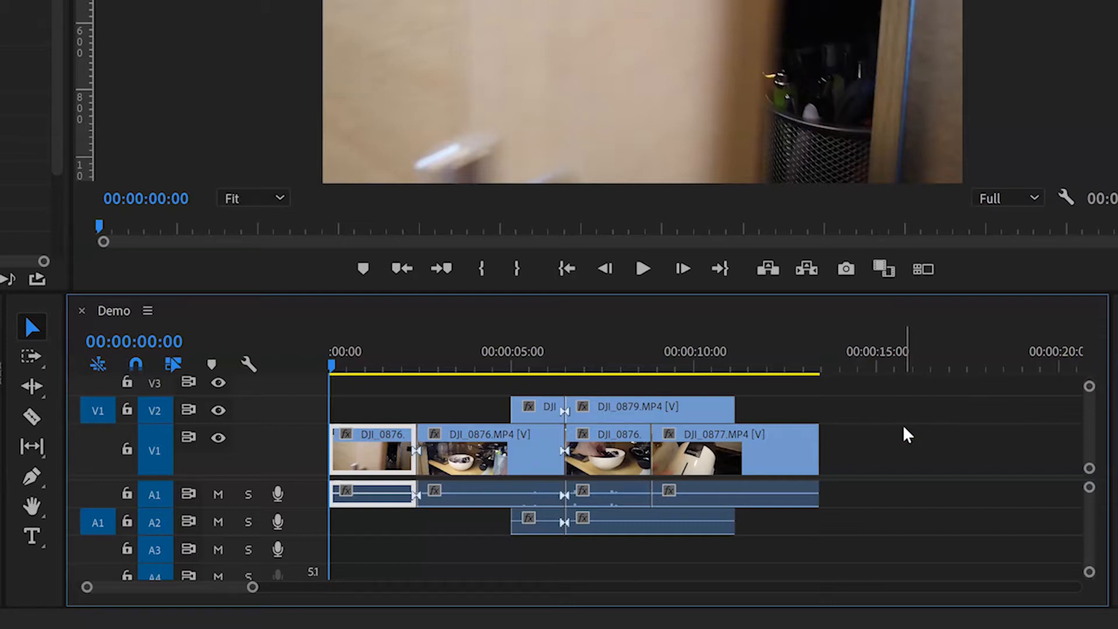
pyautogui.hotkey('shift', 'Delete')
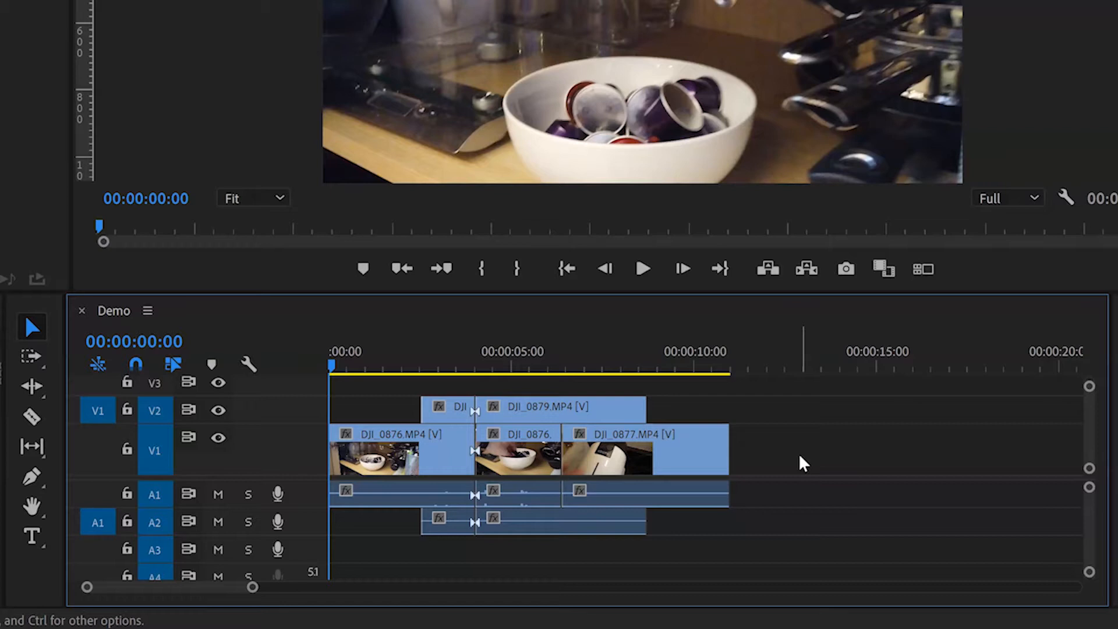
# - Shift all clips after the first cut with Track Select Forward so DJI_0877.MP4 starts at 00:00:08:19, and undo the move
pyautogui.click(43, 332)
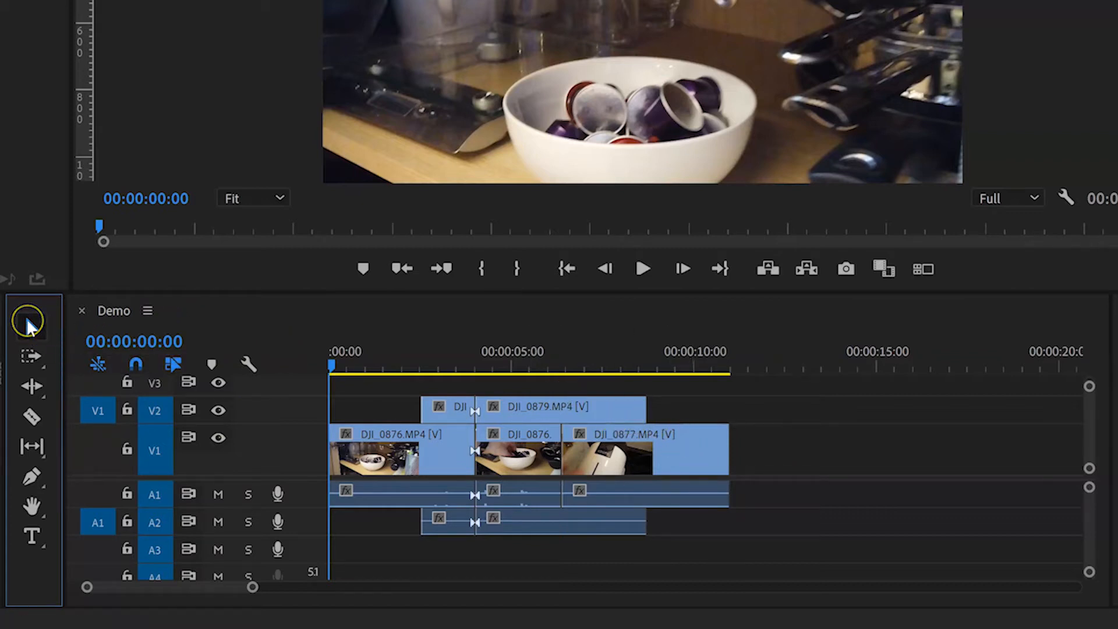
pyautogui.moveTo(588, 411)
pyautogui.mouseDown()
pyautogui.moveTo(661, 406)
pyautogui.moveTo(687, 418)
pyautogui.moveTo(681, 407)
pyautogui.moveTo(624, 419)
pyautogui.moveTo(602, 406)
pyautogui.mouseUp()
pyautogui.click(278, 448)
pyautogui.press('a')
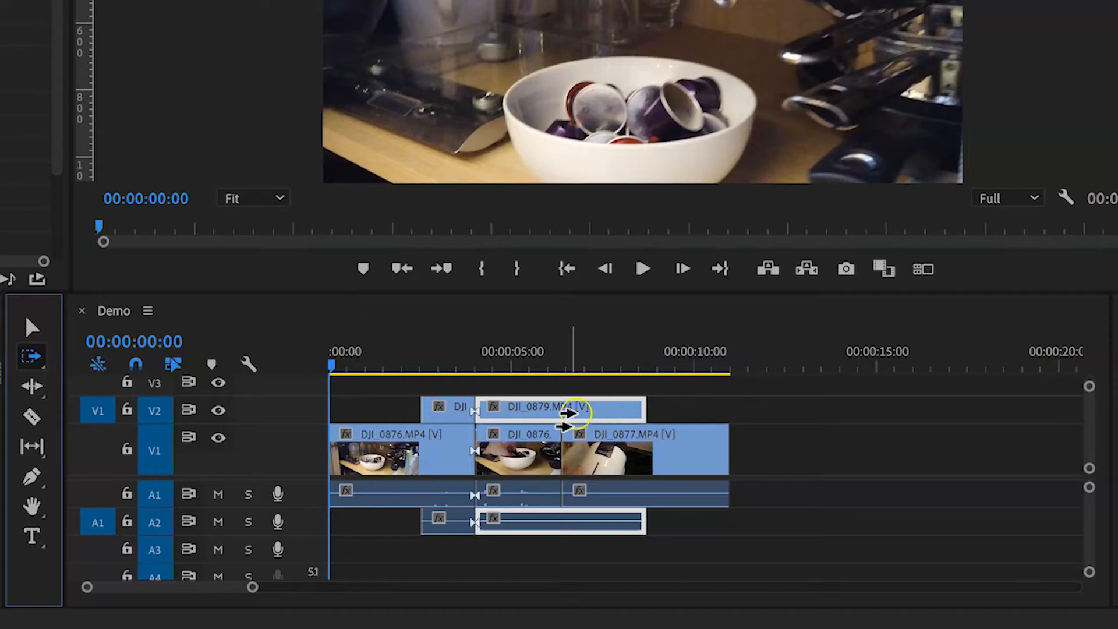
pyautogui.click(506, 412)
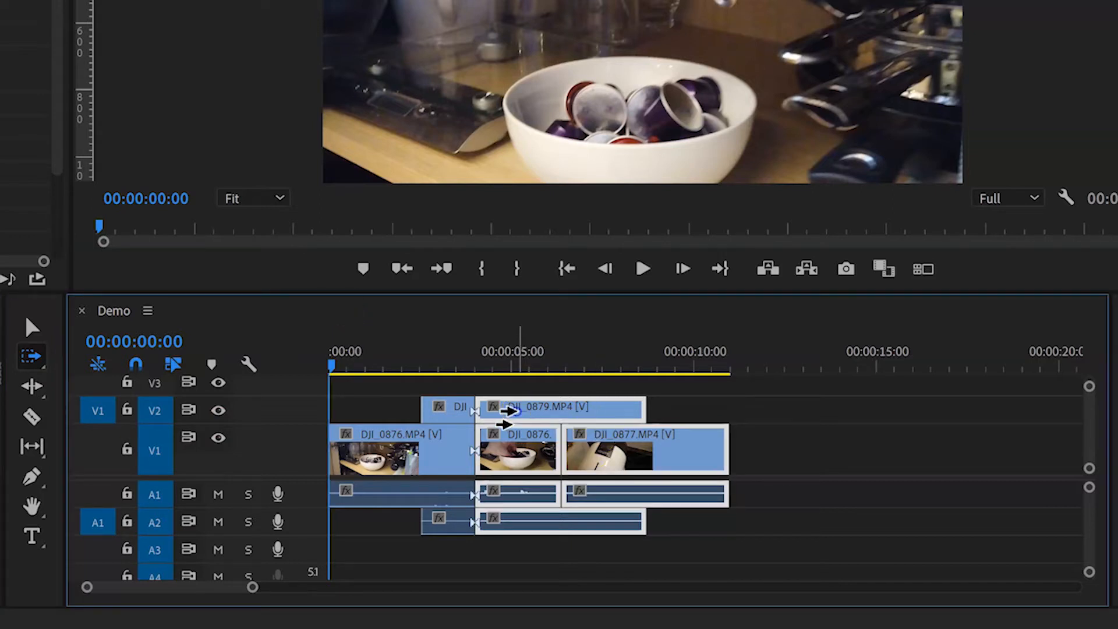
pyautogui.moveTo(510, 411); pyautogui.dragTo(599, 421)
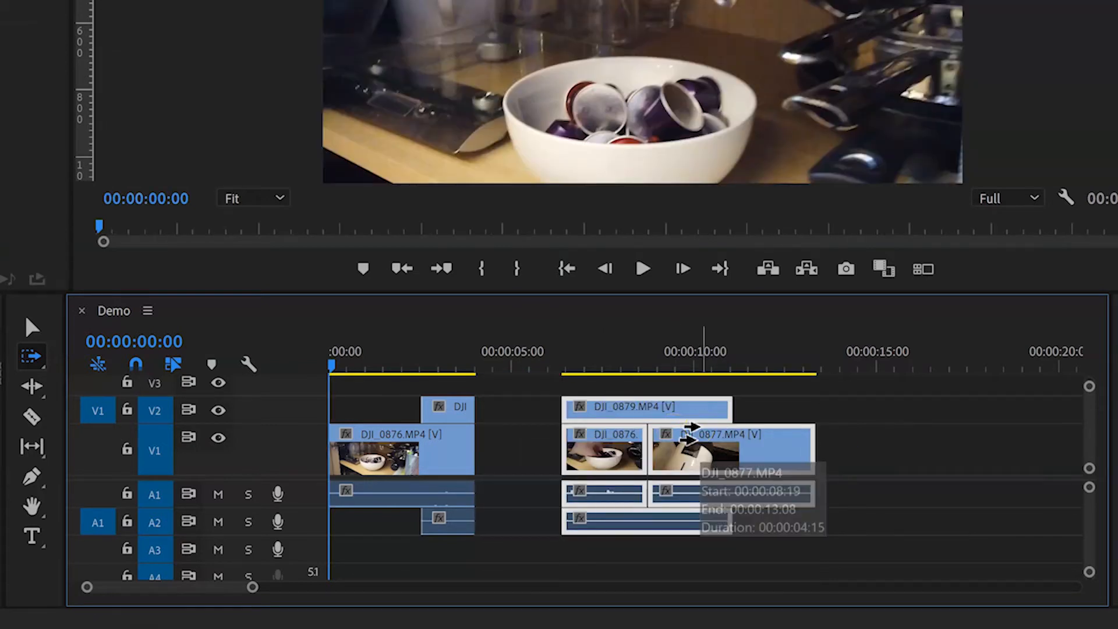
pyautogui.hotkey('ctrl', 'z')
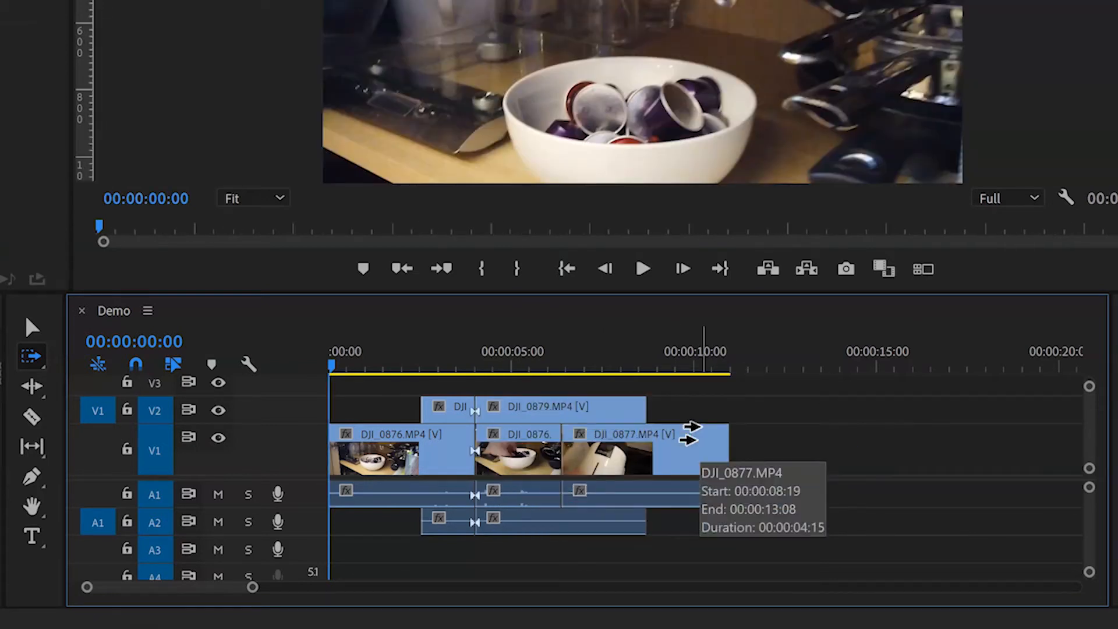
# - Shorten the second DJI_0876.MP4 segment to end at 00:00:05:07 with the Ripple Edit tool and undo the trim
pyautogui.click(32, 356)
pyautogui.click(34, 386)
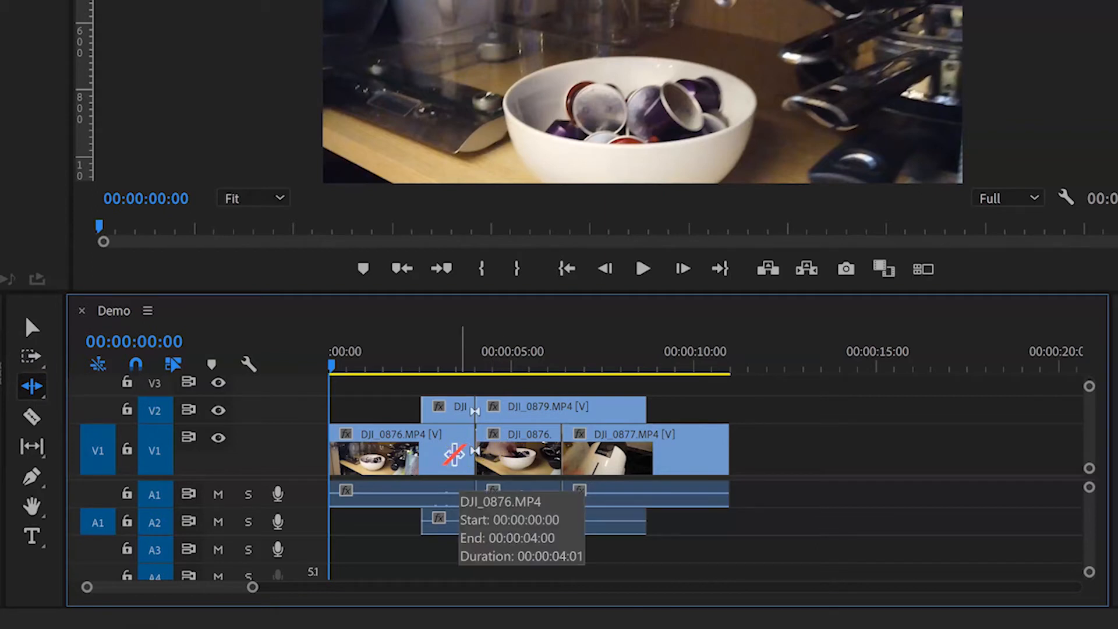
pyautogui.click(527, 464)
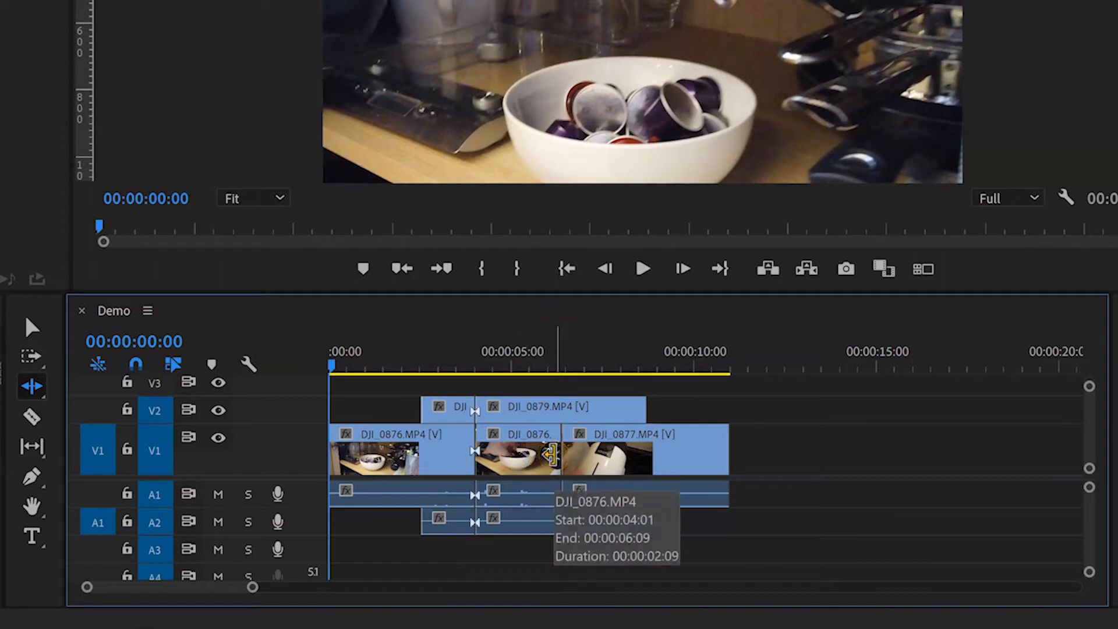
pyautogui.moveTo(552, 456); pyautogui.dragTo(511, 460)
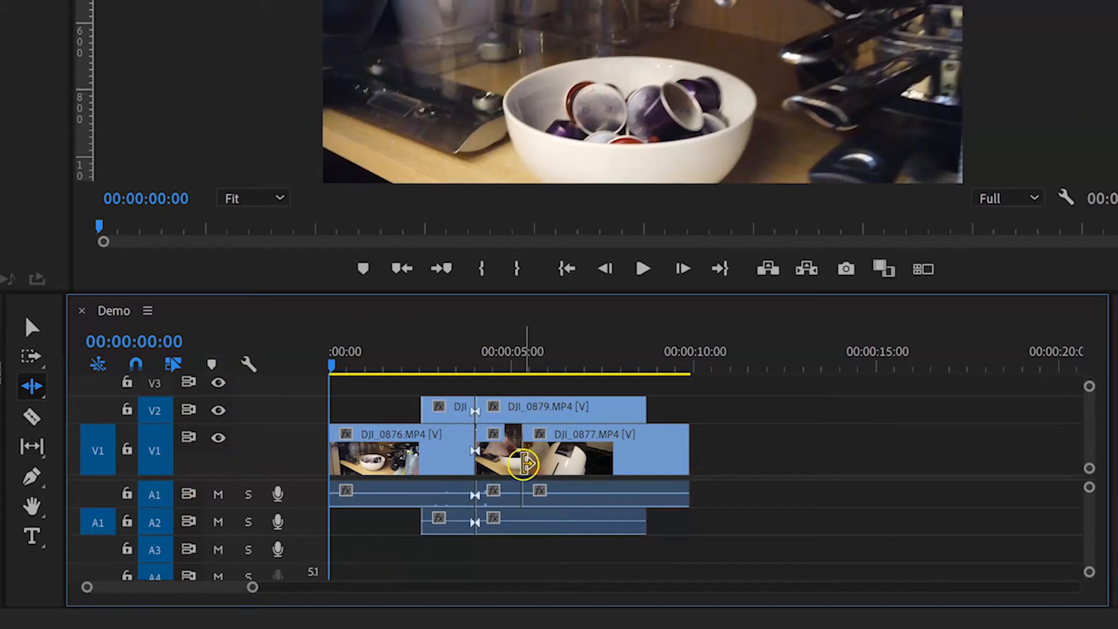
pyautogui.hotkey('ctrl', 'z')
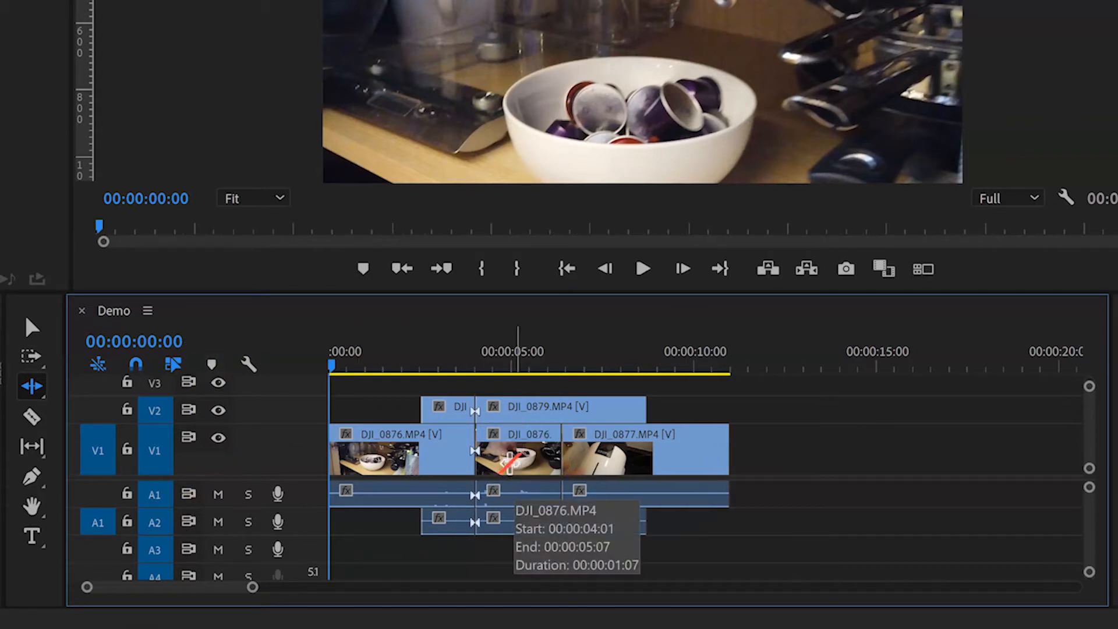
# - Roll the cut between the second DJI_0876.MP4 segment and DJI_0877.MP4 slightly earlier, and roll it forward by 24 frames
pyautogui.click(33, 384)
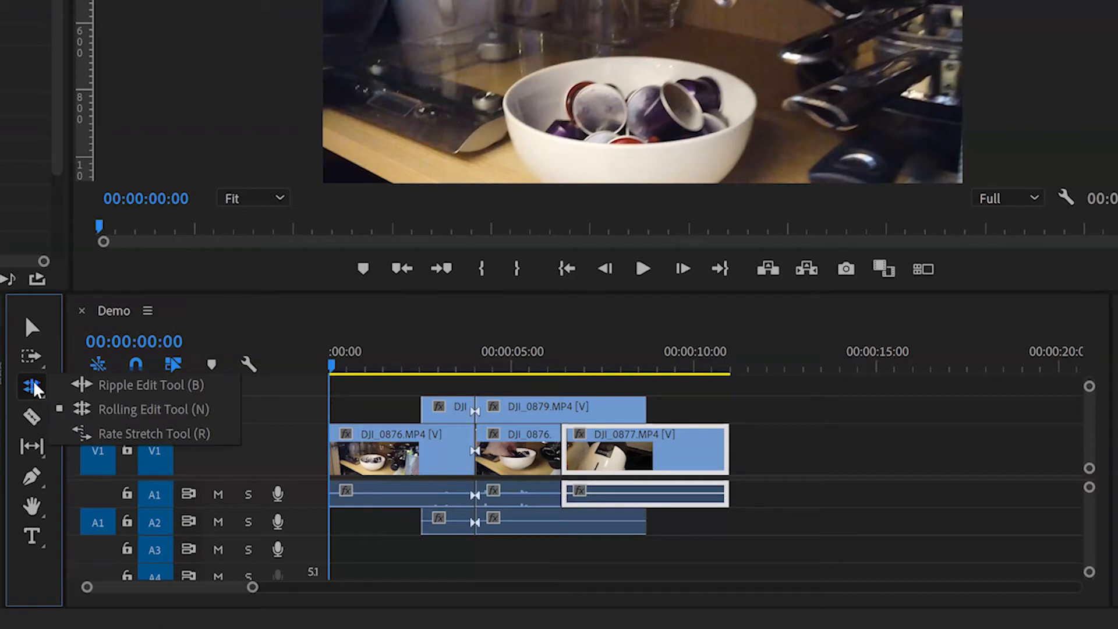
pyautogui.click(88, 409)
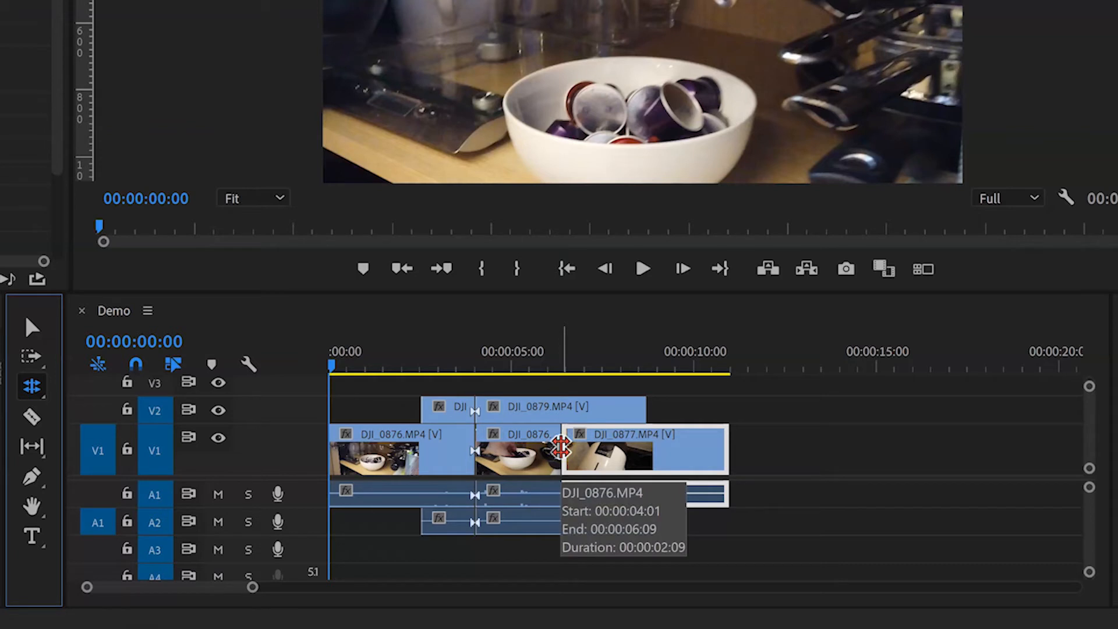
pyautogui.moveTo(561, 449); pyautogui.dragTo(545, 448)
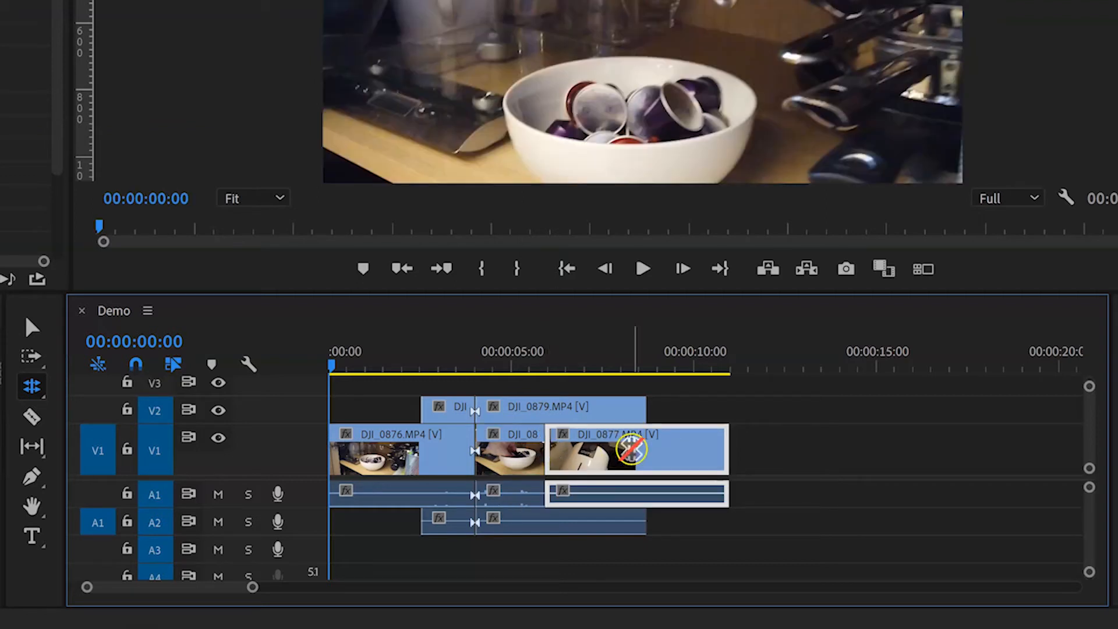
pyautogui.click(547, 451)
pyautogui.write('+24')
pyautogui.press('Return')
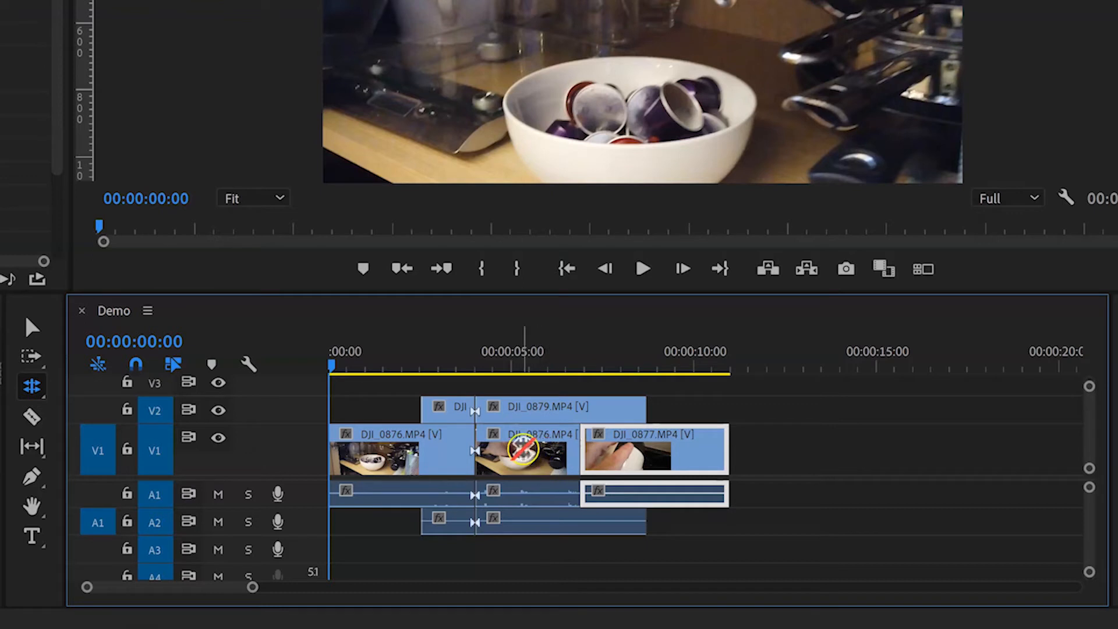
pyautogui.click(525, 453)
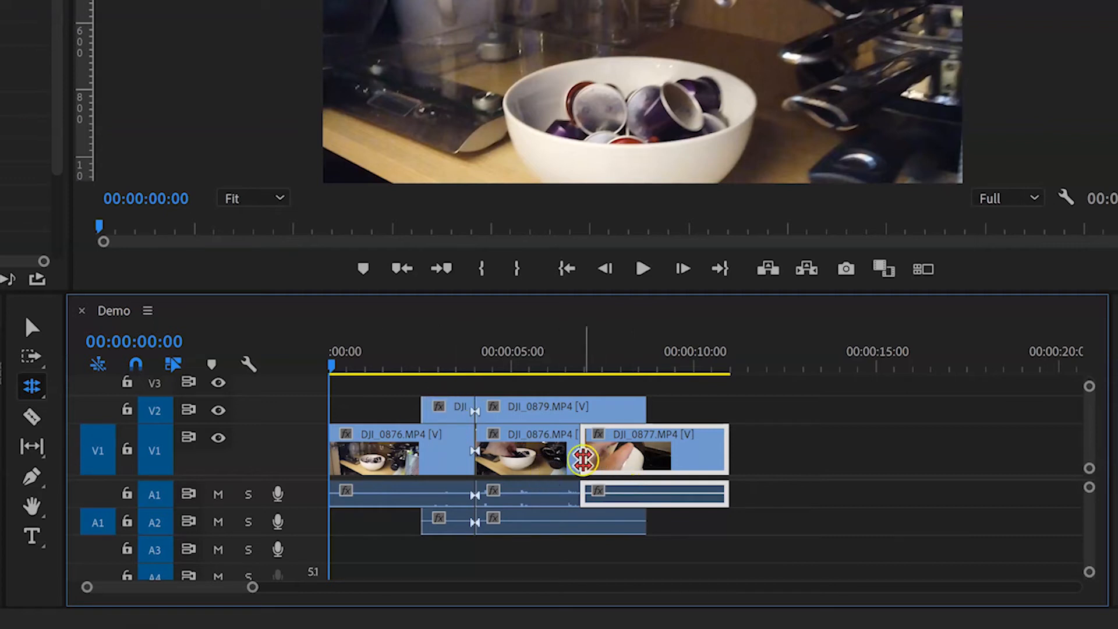
# - Speed DJI_0877.MP4 up to 145.71% by rate-stretching its start inward, and move it back against the DJI_0876.MP4 segment
pyautogui.click(34, 388)
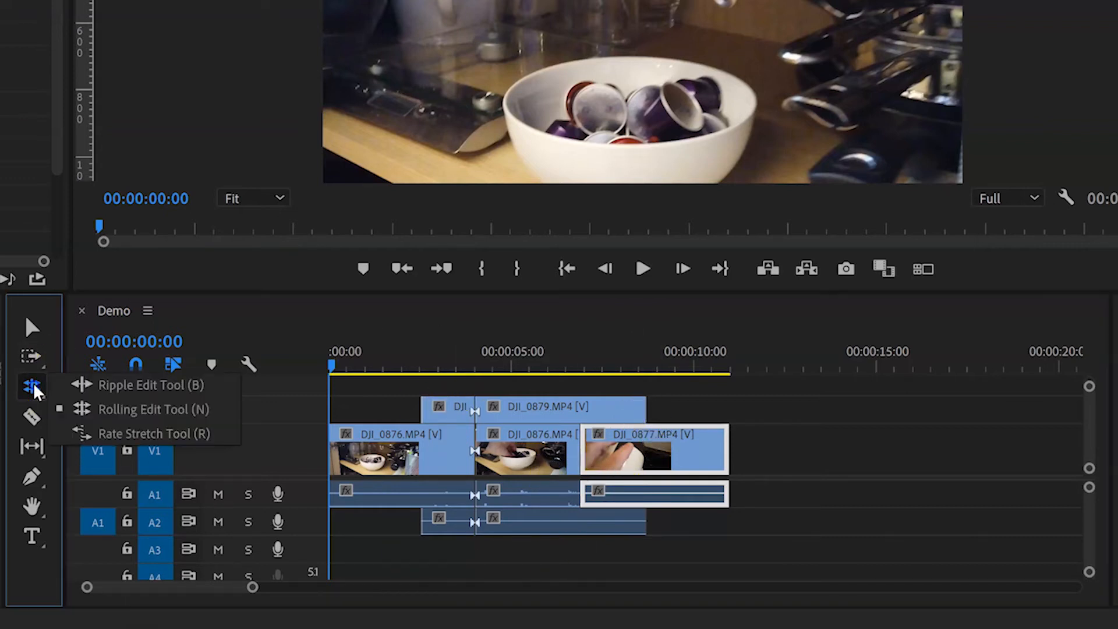
pyautogui.click(103, 439)
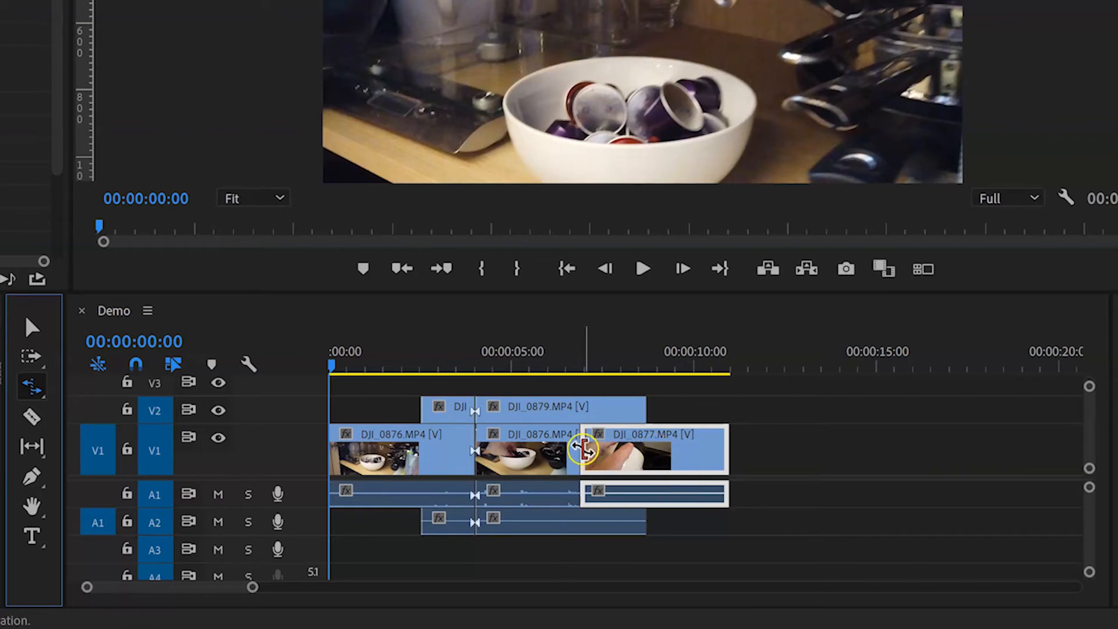
pyautogui.moveTo(583, 454); pyautogui.dragTo(627, 447)
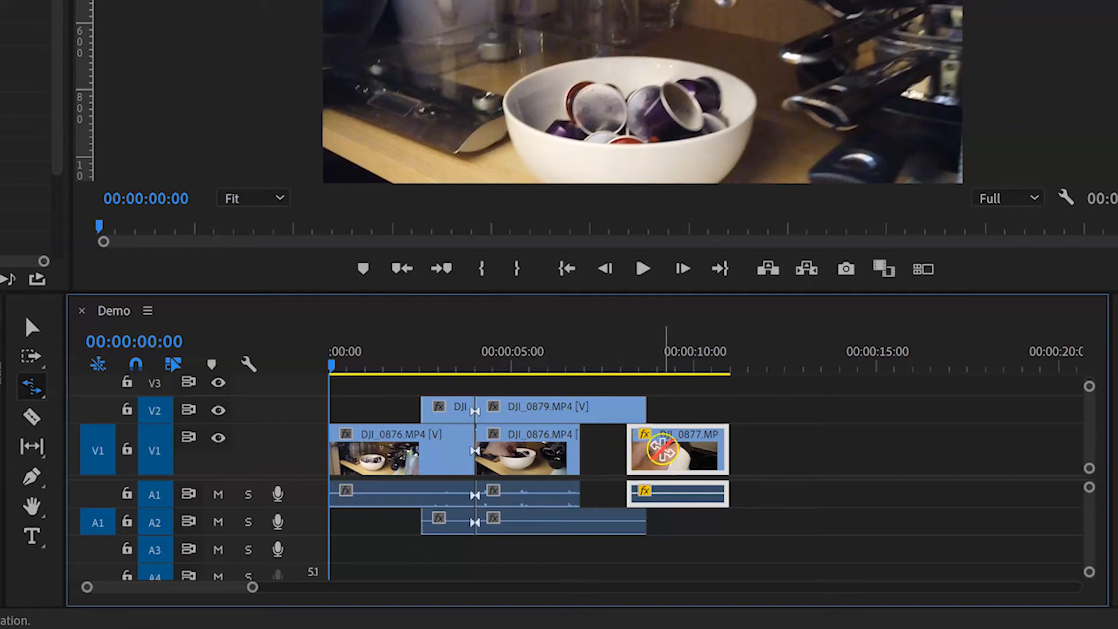
pyautogui.click(34, 326)
pyautogui.moveTo(711, 449); pyautogui.dragTo(681, 448)
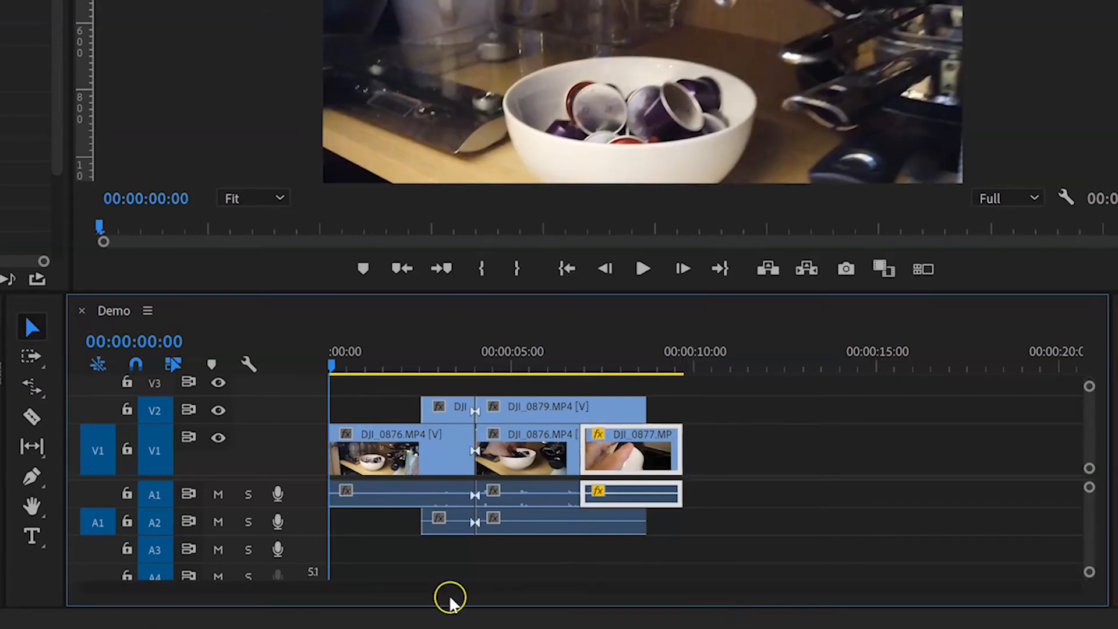
# - Ripple trim the start of the first DJI_0876.MP4 clip to the playhead at 00:00:00:18 and undo the trim
pyautogui.click(32, 386)
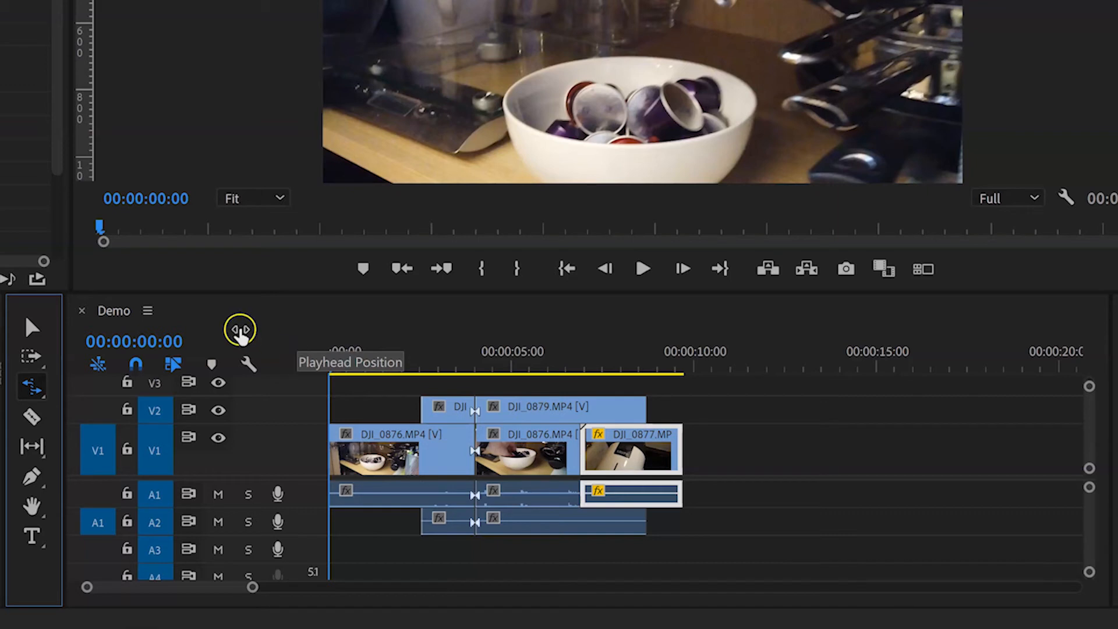
pyautogui.click(256, 311)
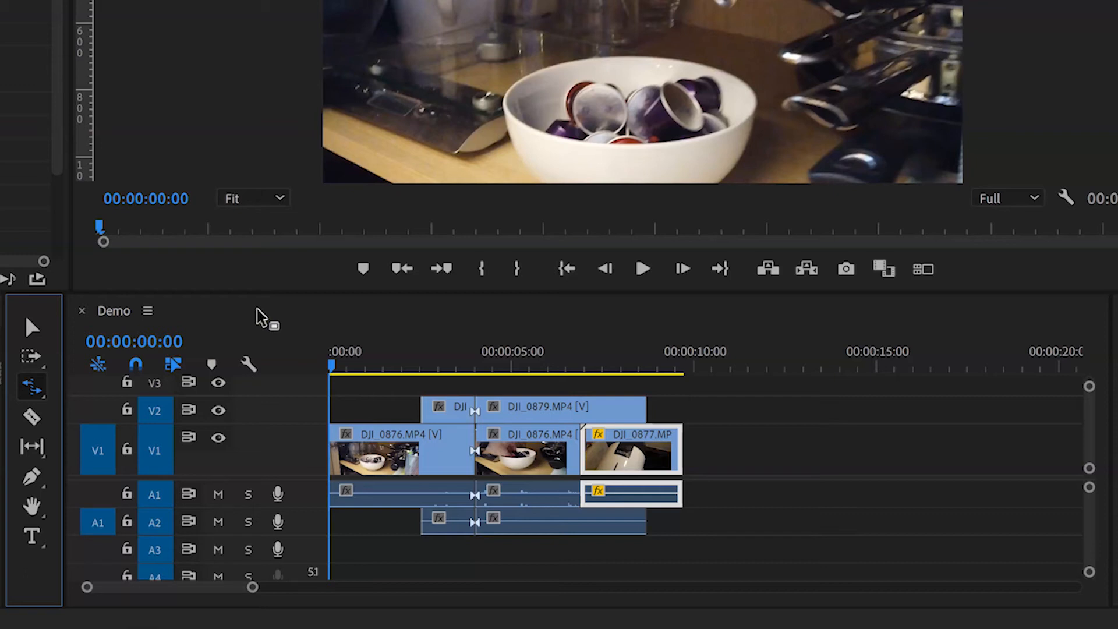
pyautogui.press('=')
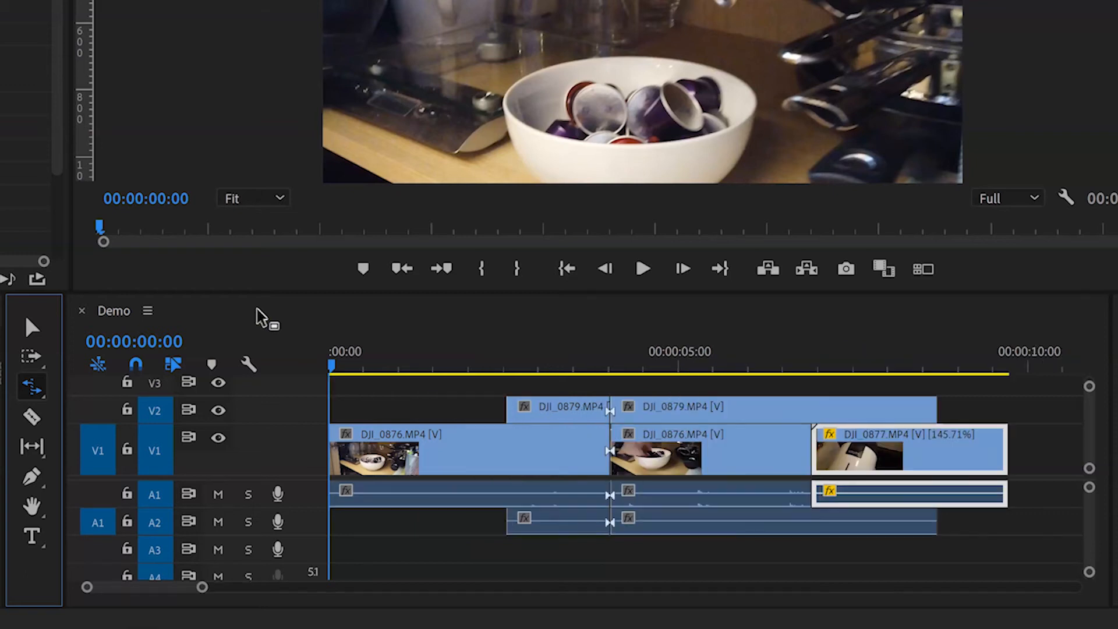
pyautogui.click(381, 349)
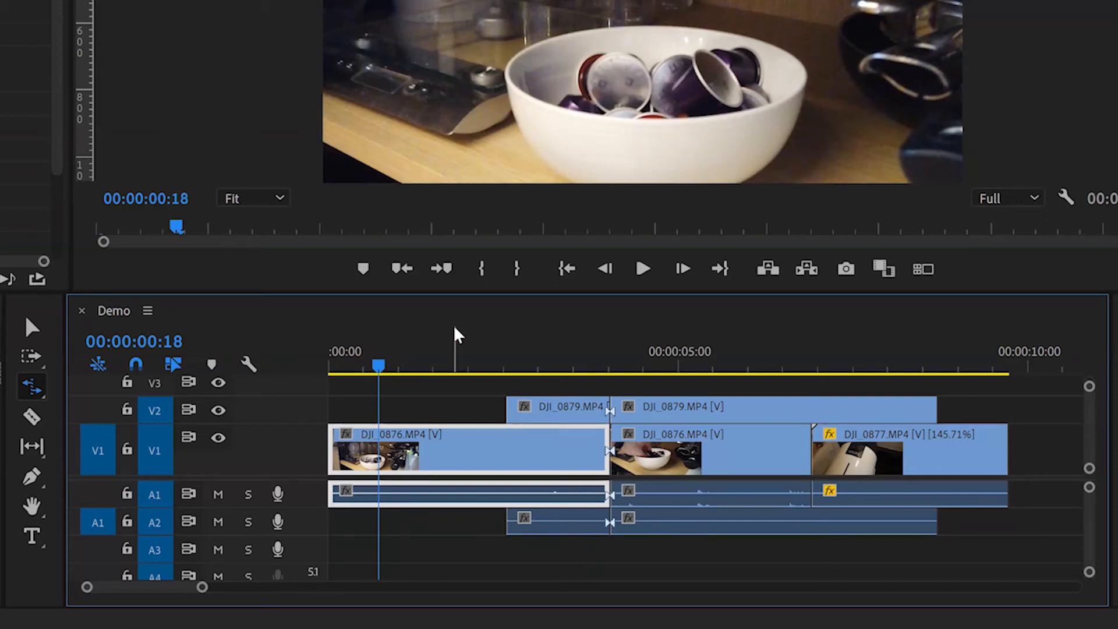
pyautogui.press('q')
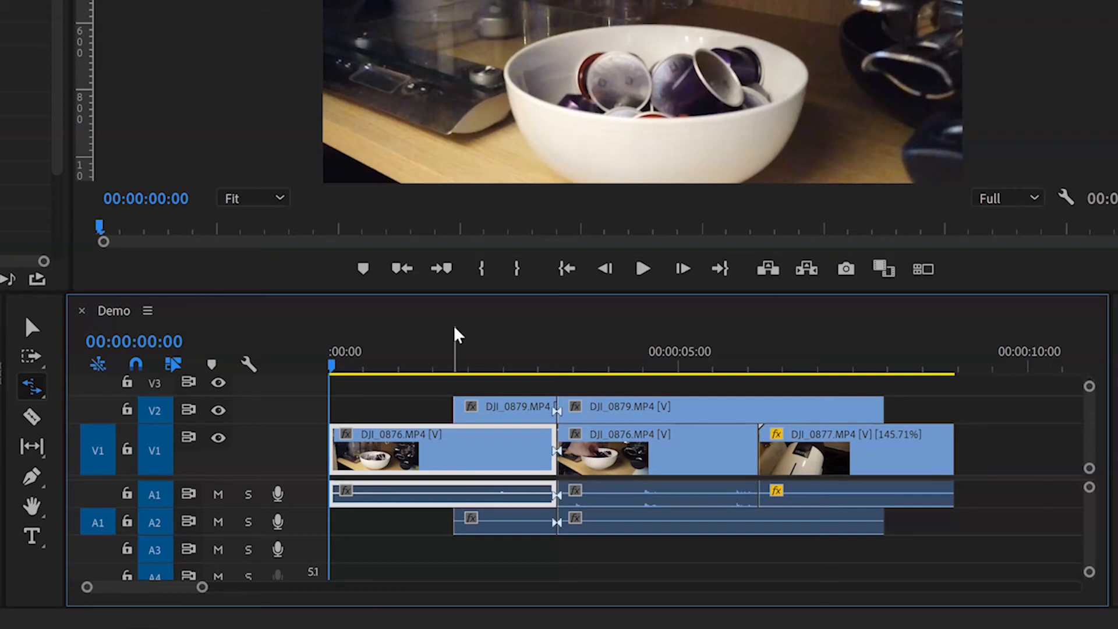
pyautogui.hotkey('ctrl', 'z')
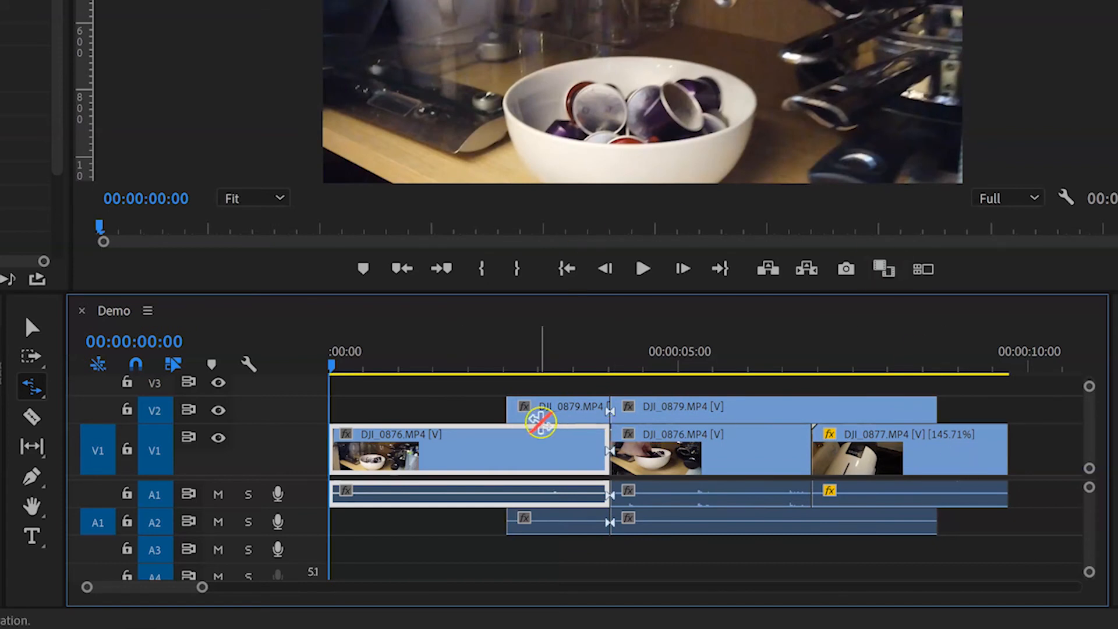
# - Place the playhead at 00:00:03:01 and ripple trim the next edit back to it
pyautogui.click(542, 357)
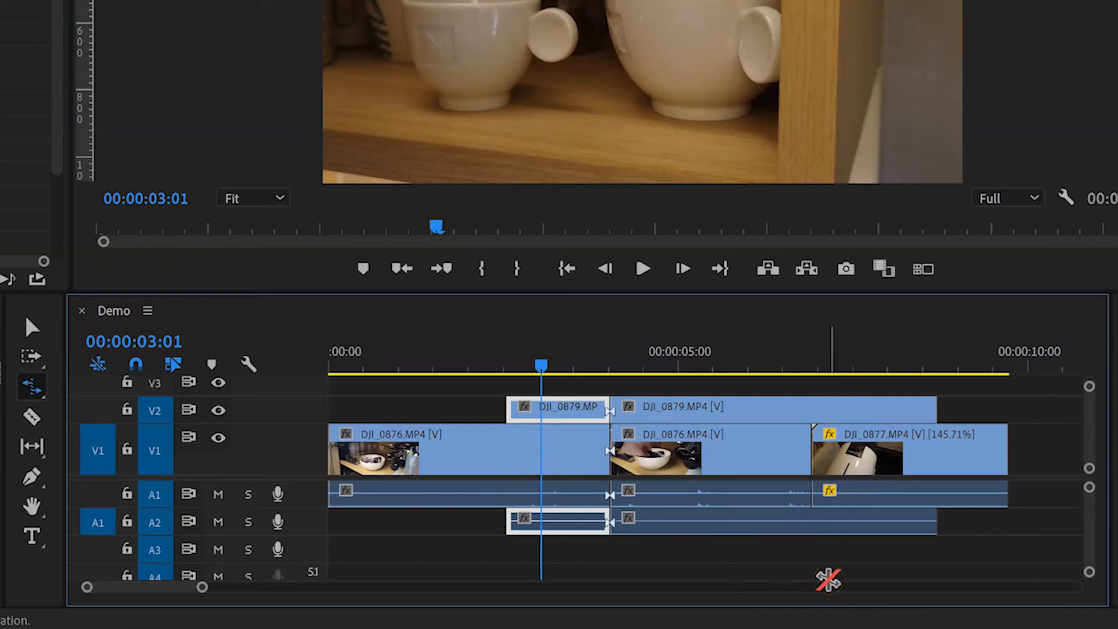
pyautogui.press('w')
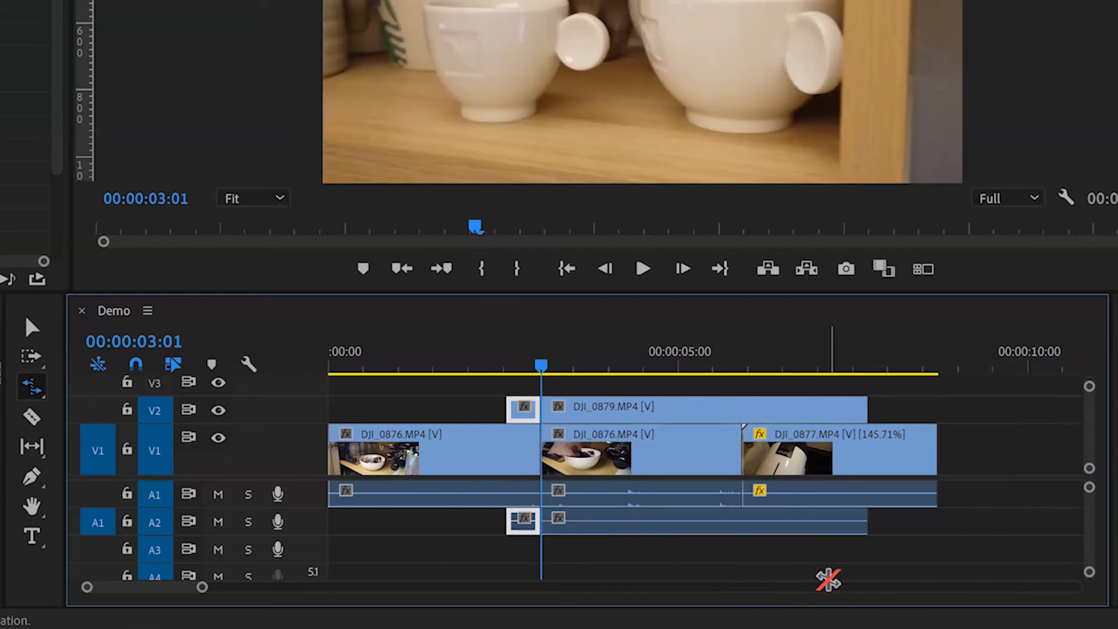